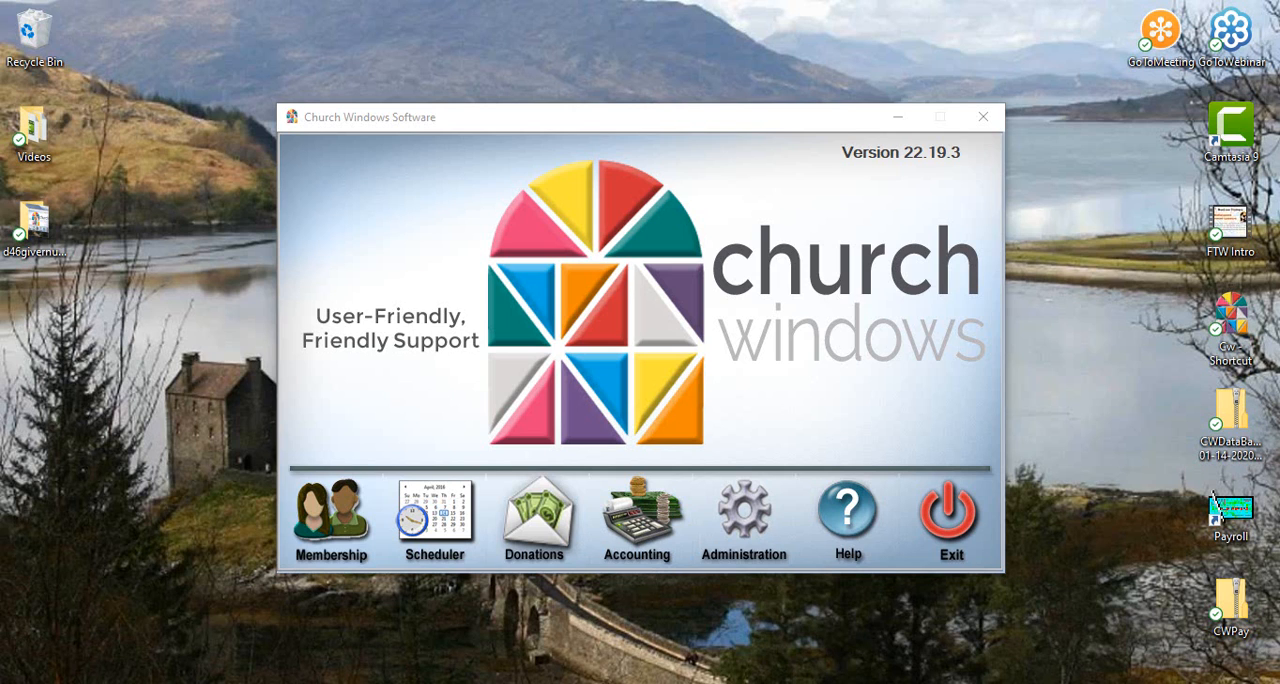
Step: Switch to the browser, maximize it, and open the New Year Prep & Help page from the Church Windows site's Training & Resources
left_click_drag(0, 134, 646, 38)
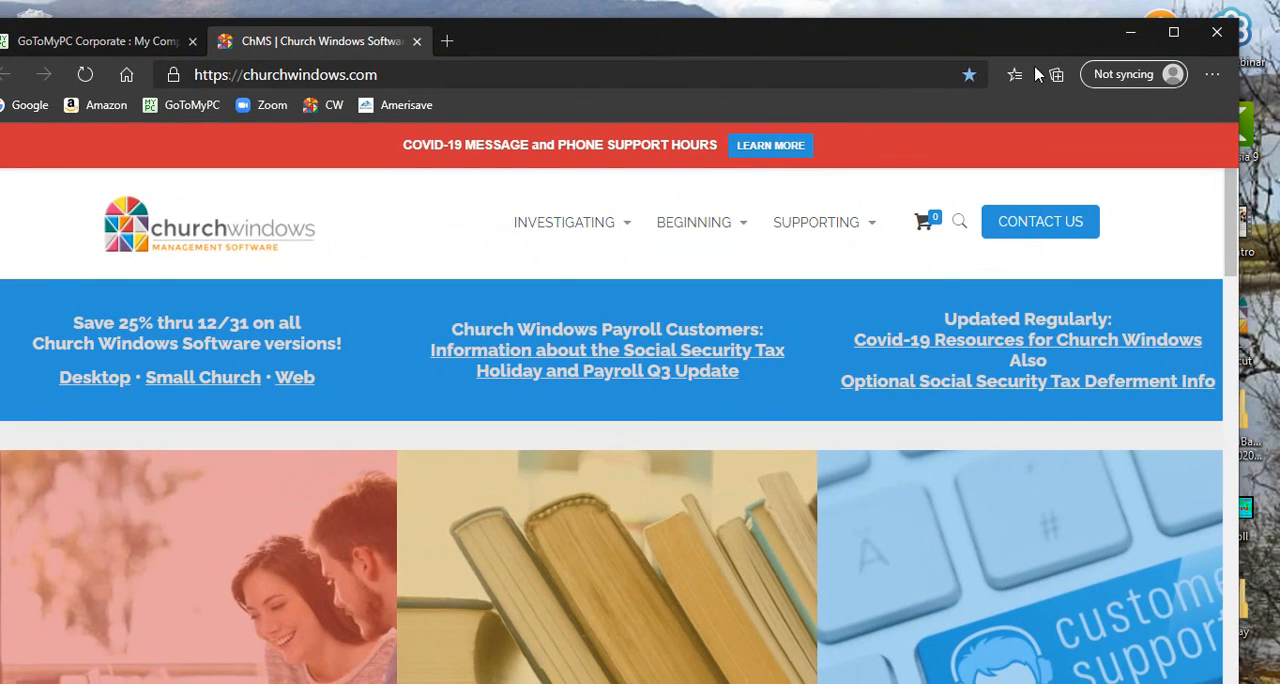
left_click(1174, 40)
mouse_move(783, 260)
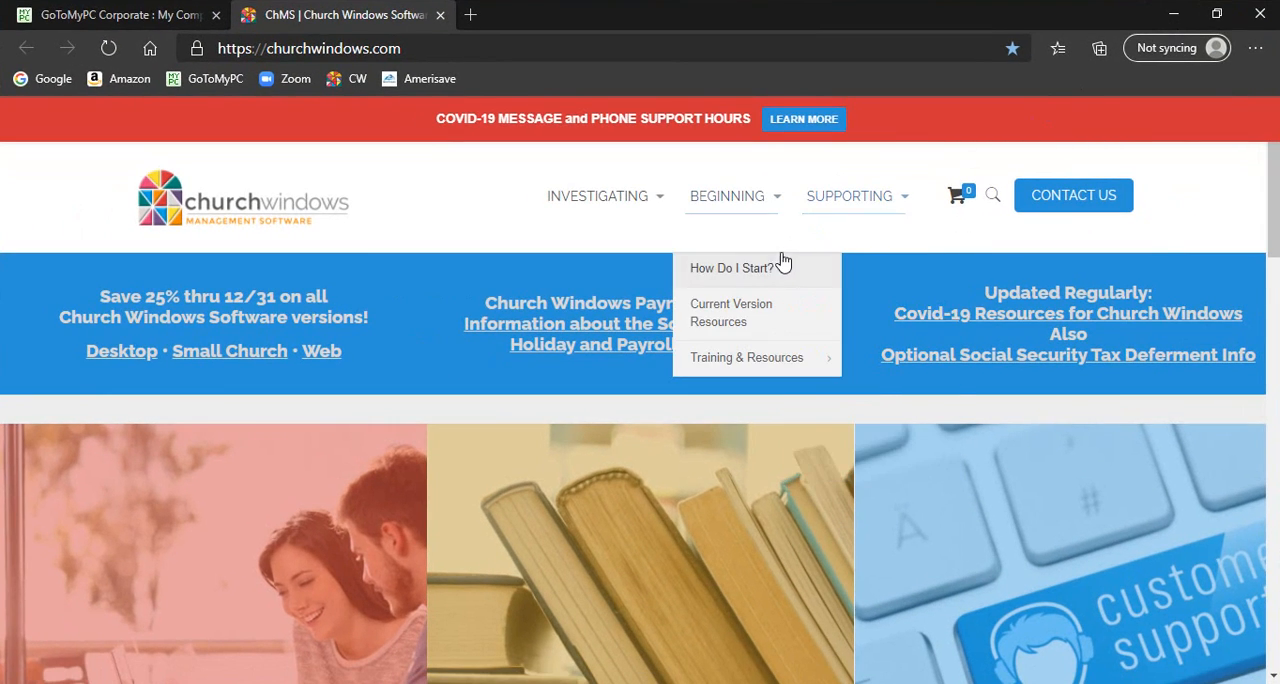
mouse_move(868, 201)
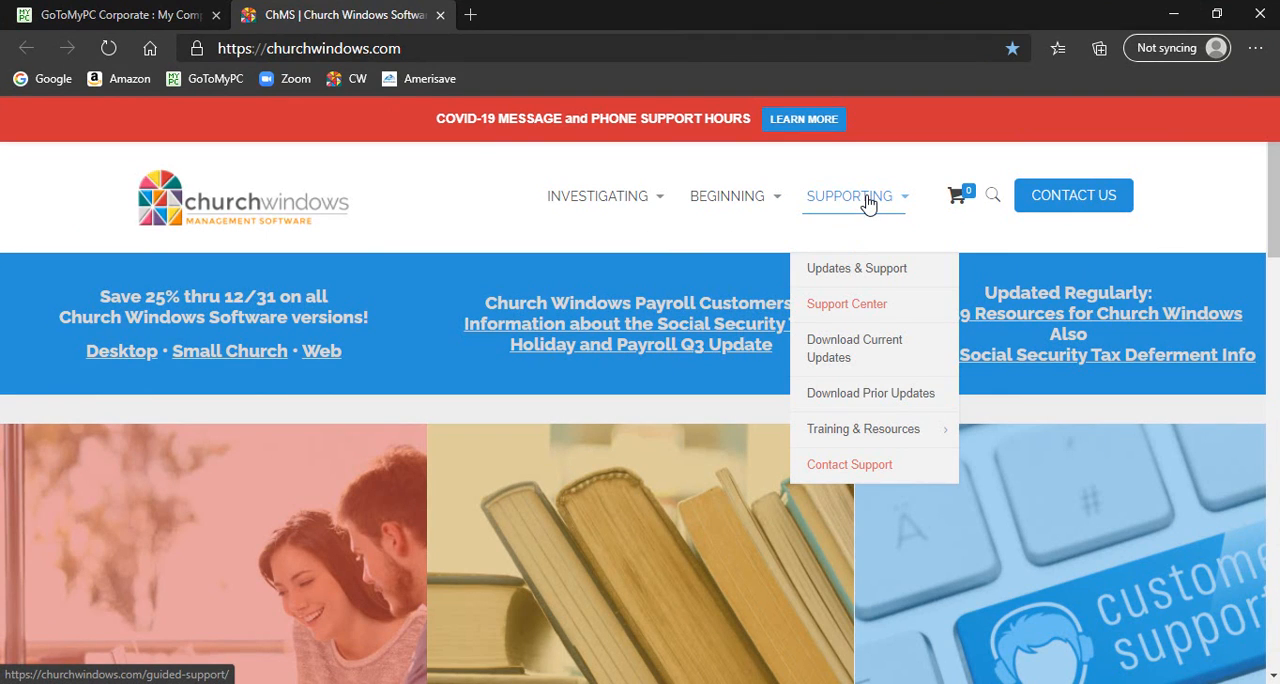
mouse_move(880, 431)
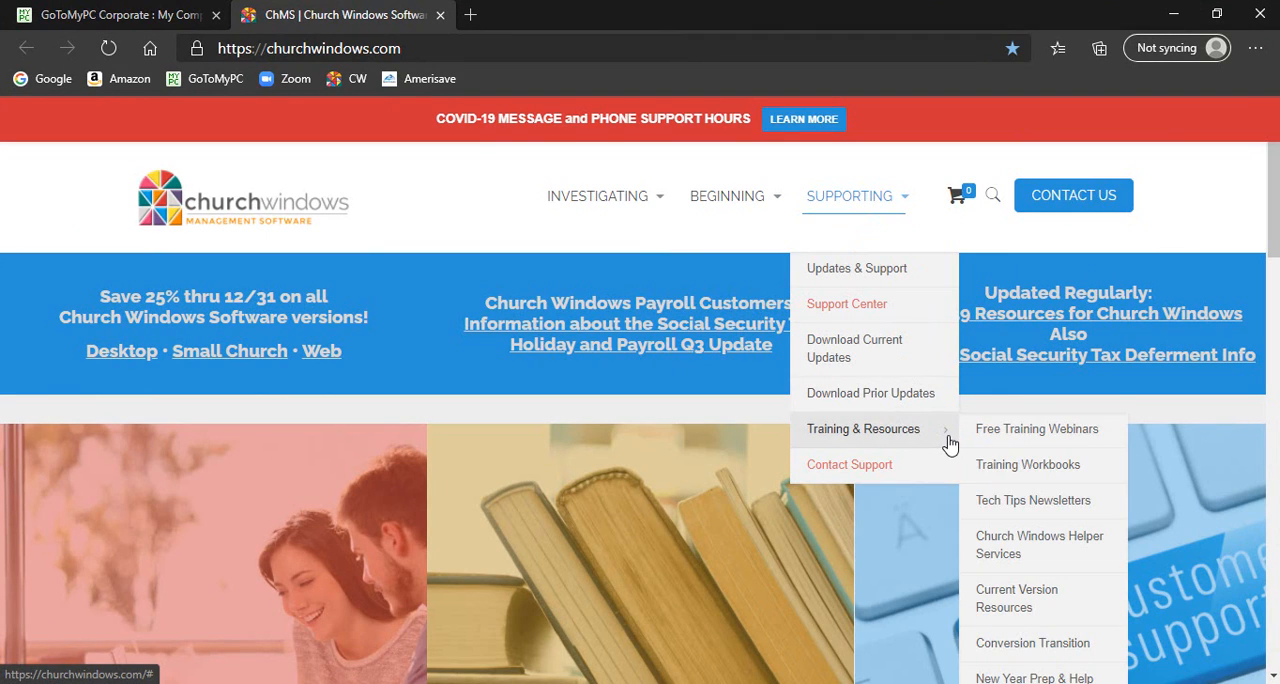
left_click(1080, 678)
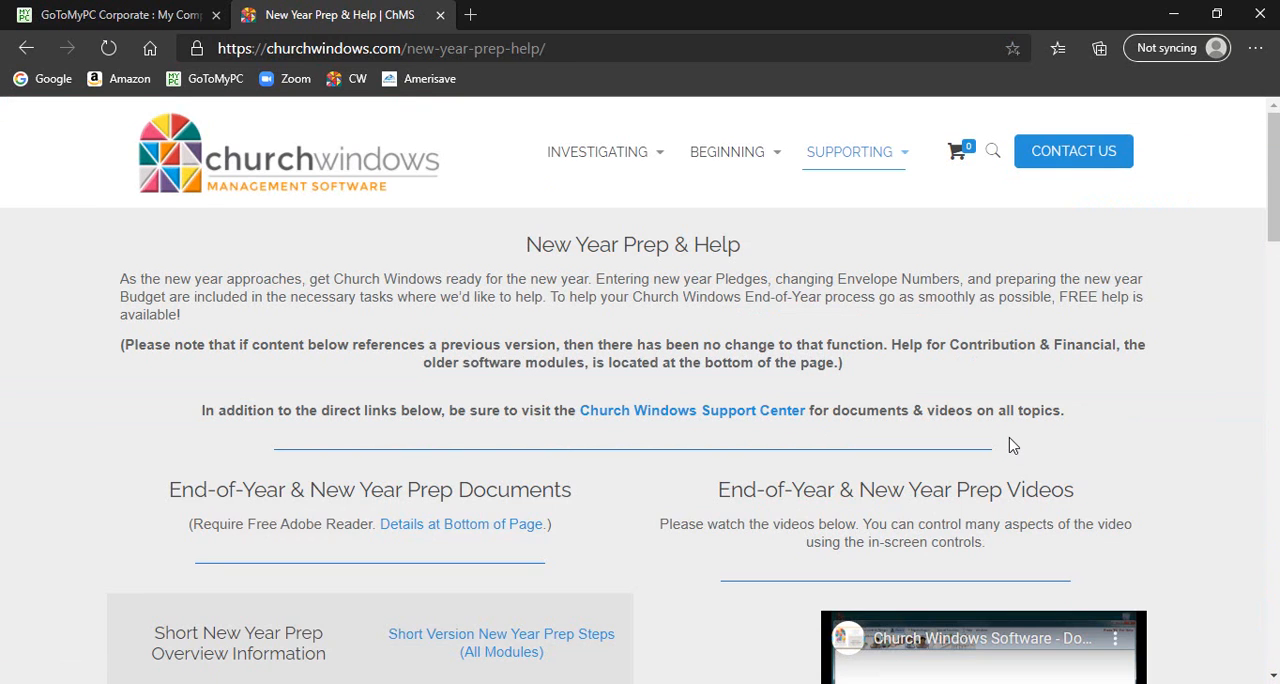
Step: Look through the end-of-year and new year prep documents and videos offered on the page
scroll(903, 403, "down", 2)
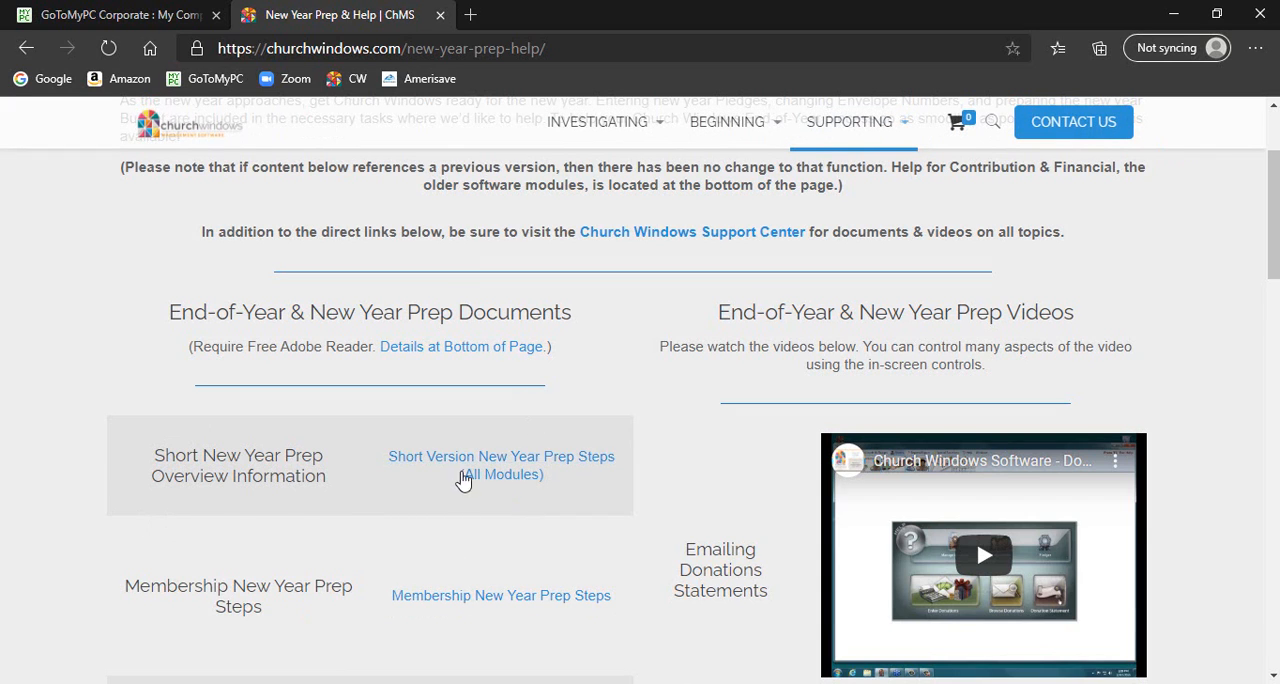
scroll(455, 478, "down", 3)
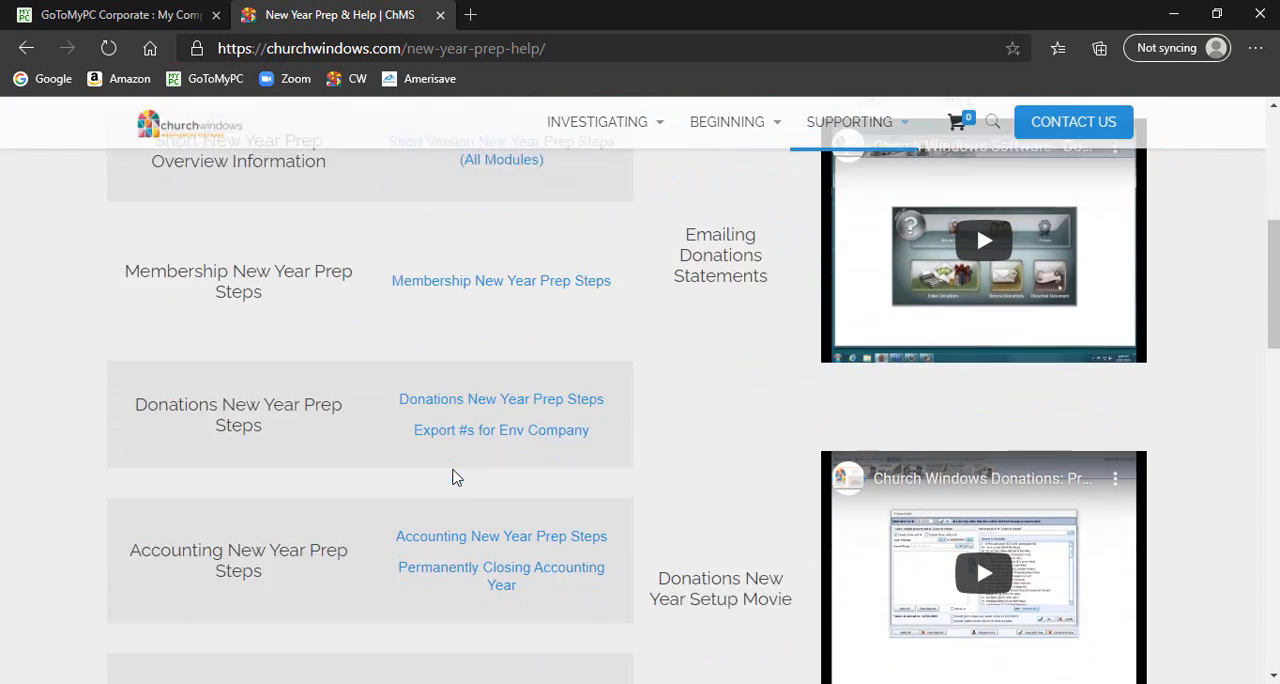
scroll(455, 478, "down", 1)
scroll(455, 478, "down", 1)
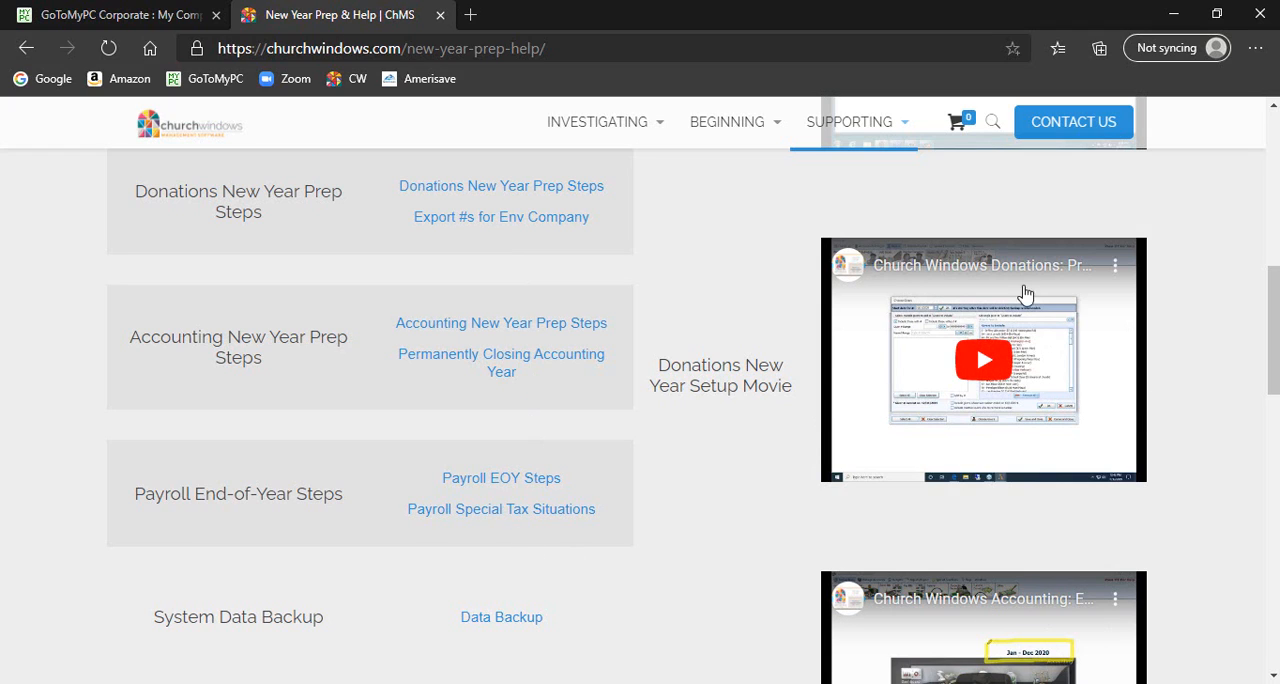
scroll(1040, 487, "down", 3)
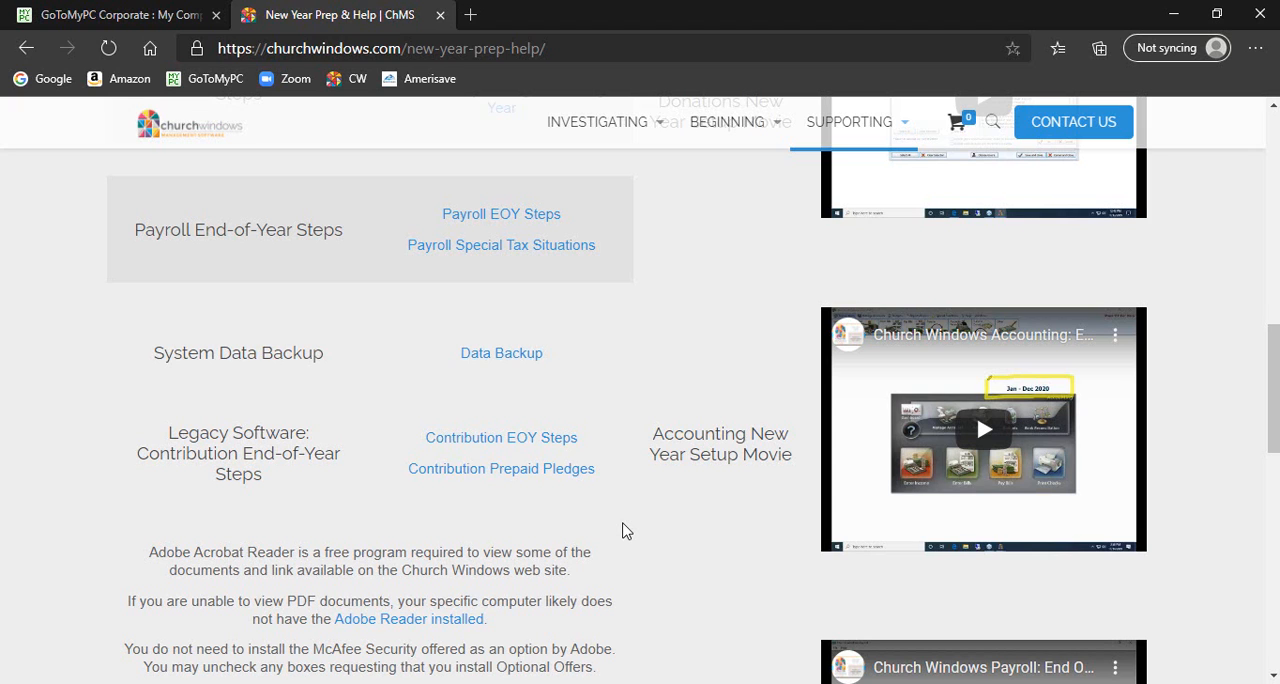
scroll(1064, 479, "up", 2)
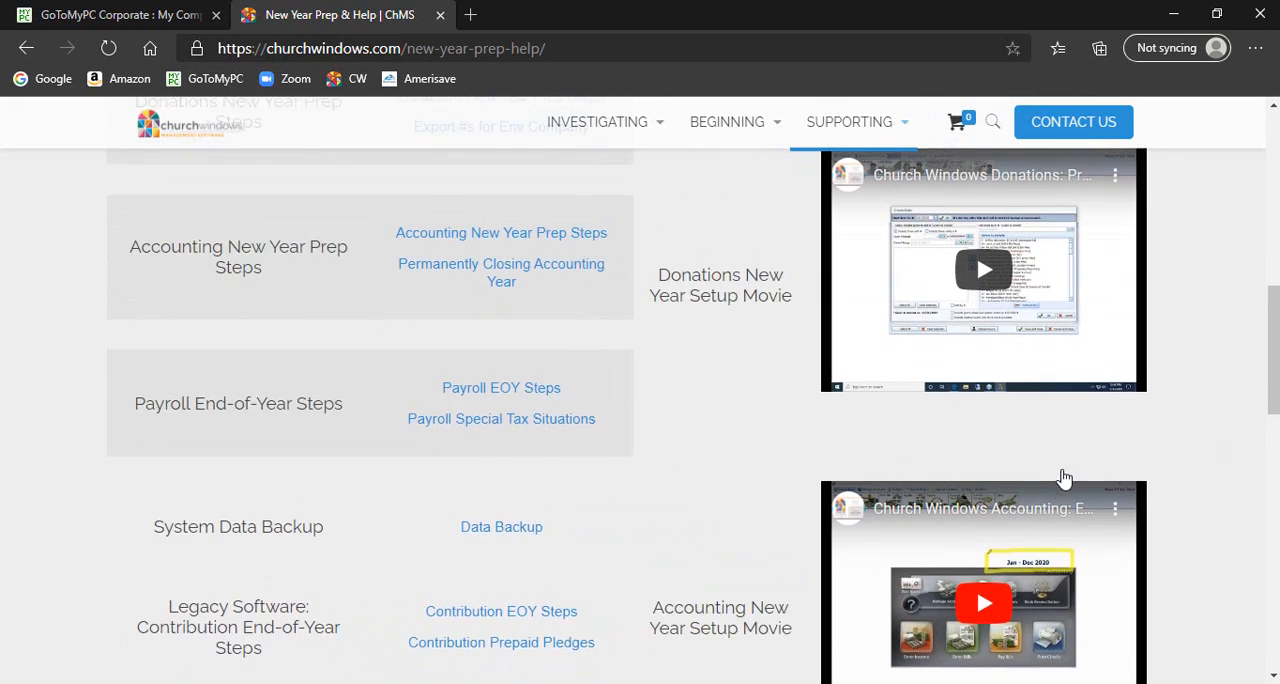
scroll(1064, 479, "up", 1)
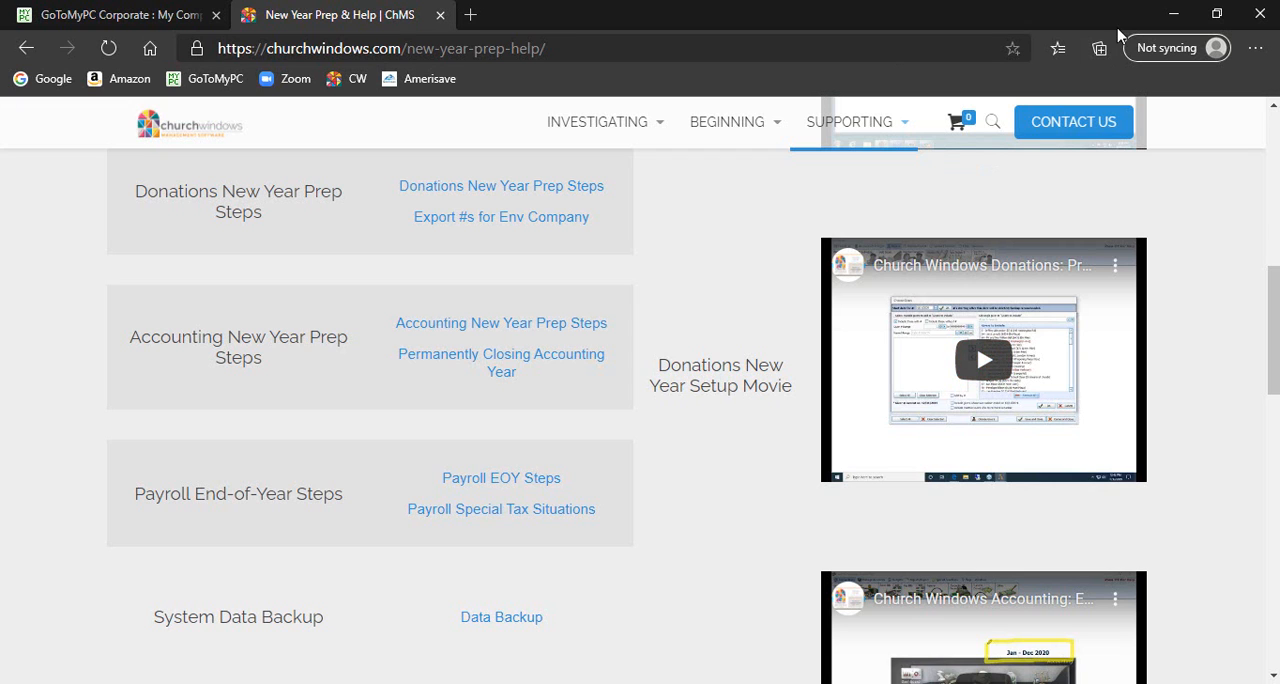
Step: Minimize the browser, switch to Church Windows Donations, and open the Manage #'s window for givers
left_click(1175, 20)
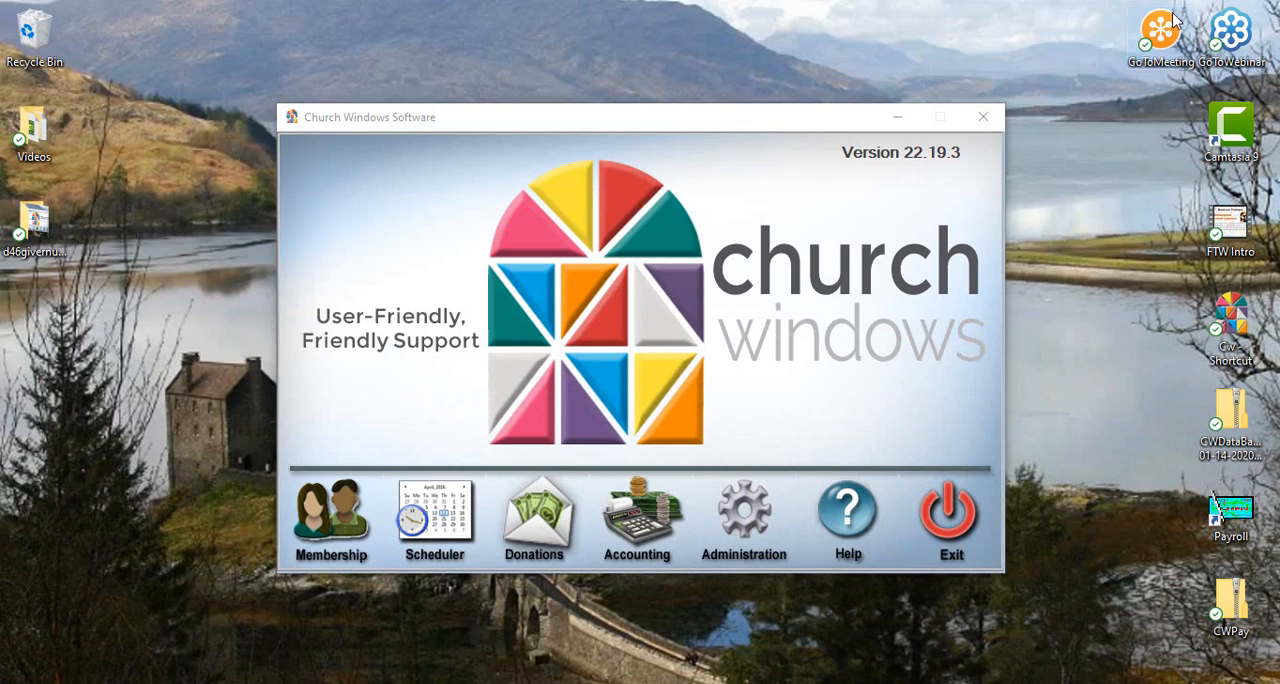
left_click(548, 513)
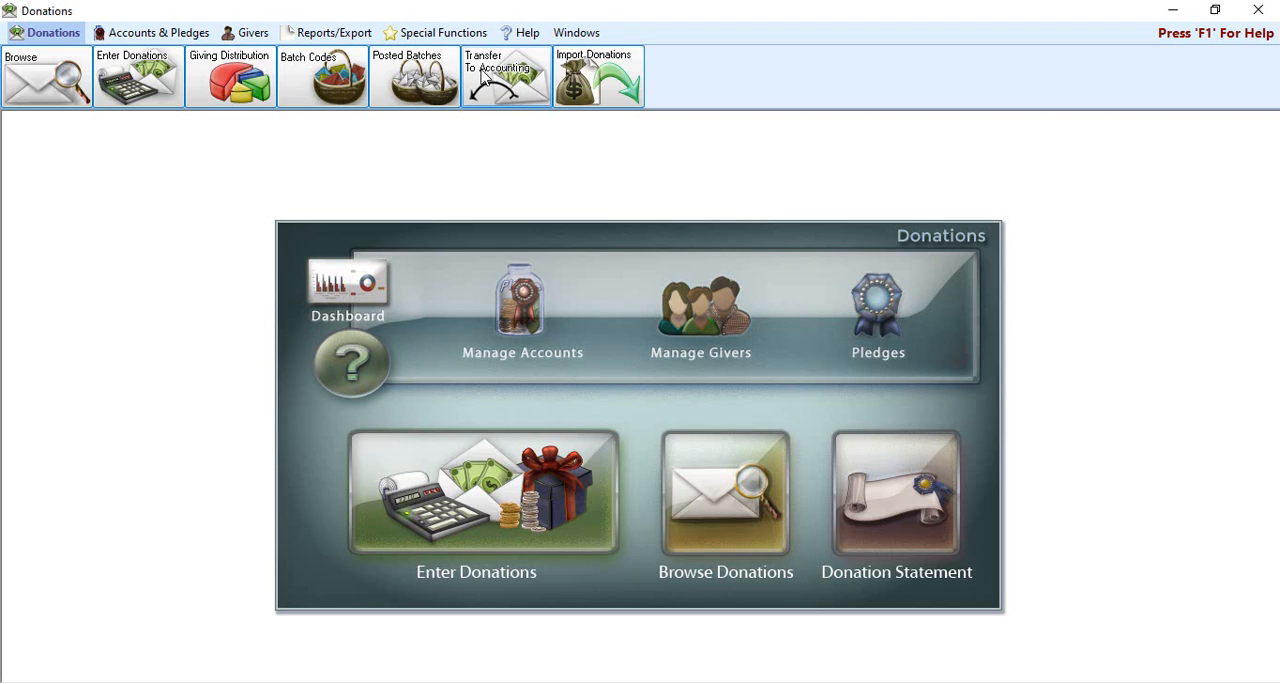
left_click(250, 36)
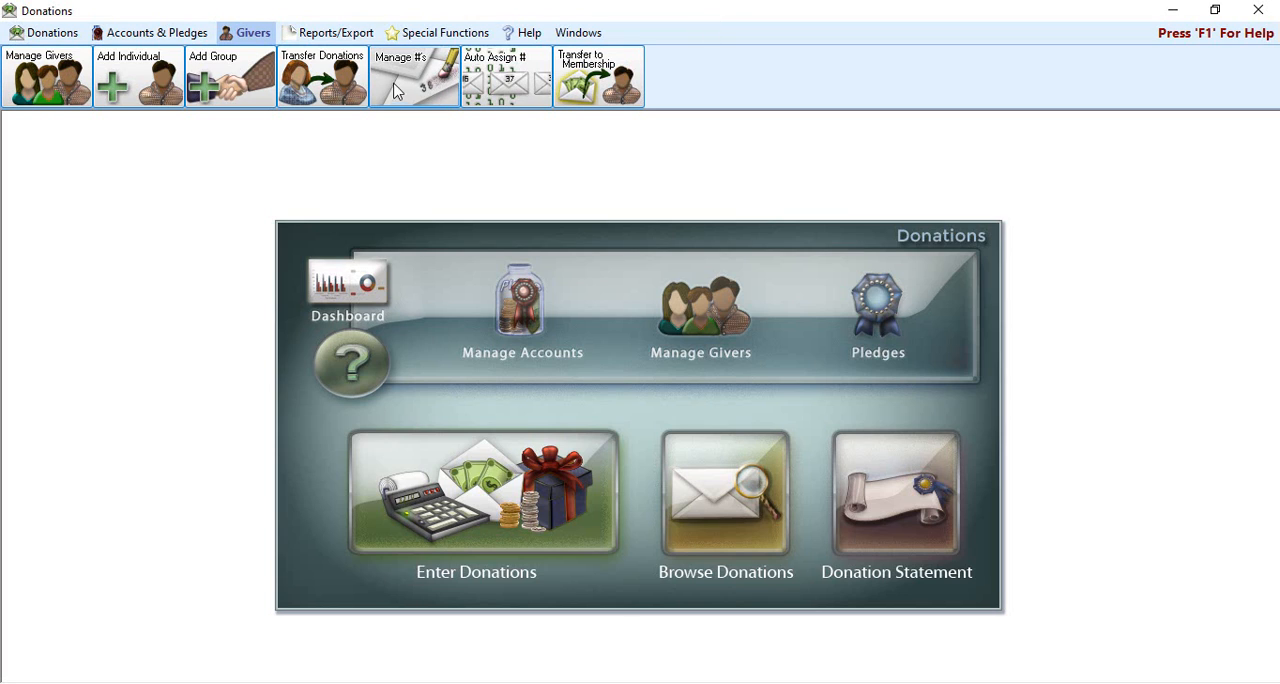
left_click(433, 88)
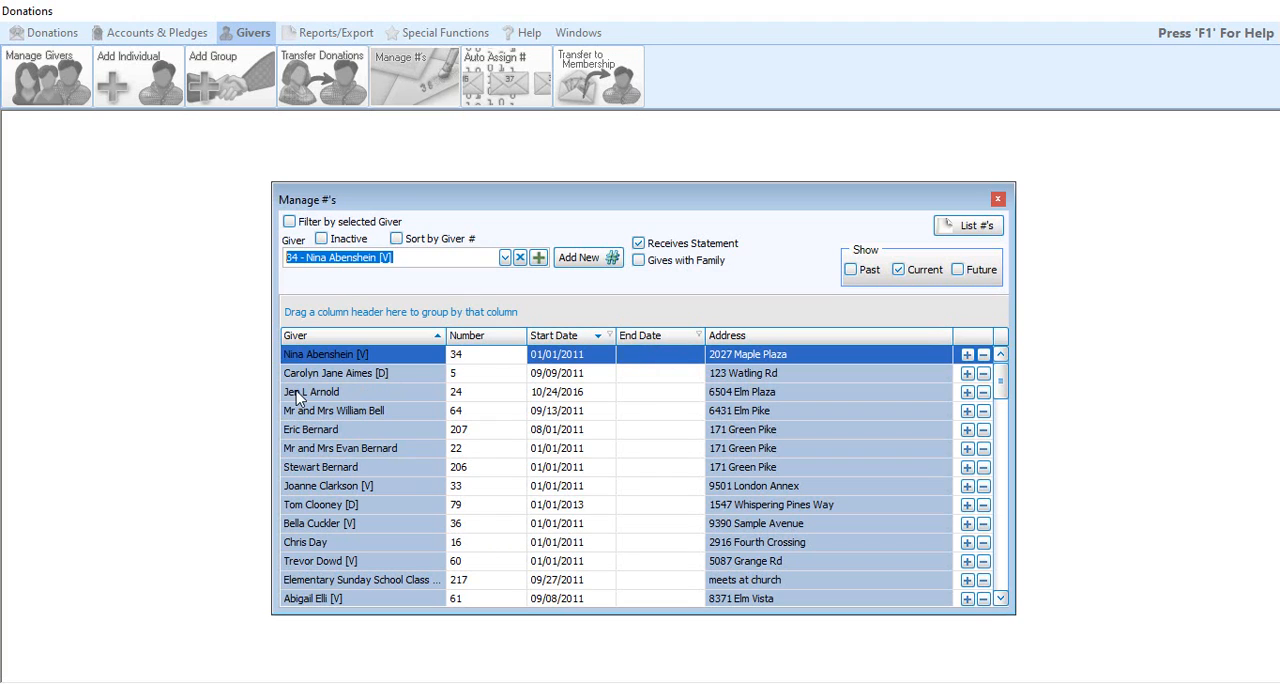
Step: Set the end date of the first listed giver's number to 12/31/2020
left_click(650, 360)
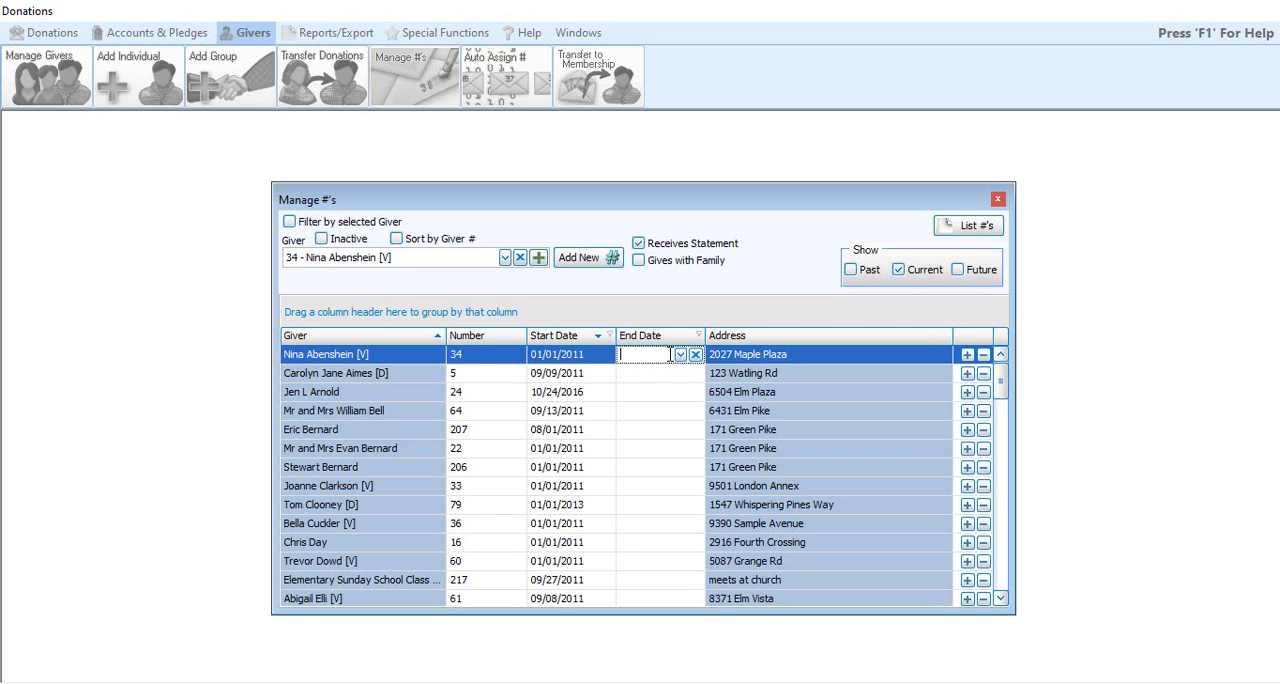
type("12/31/2020")
left_click(661, 377)
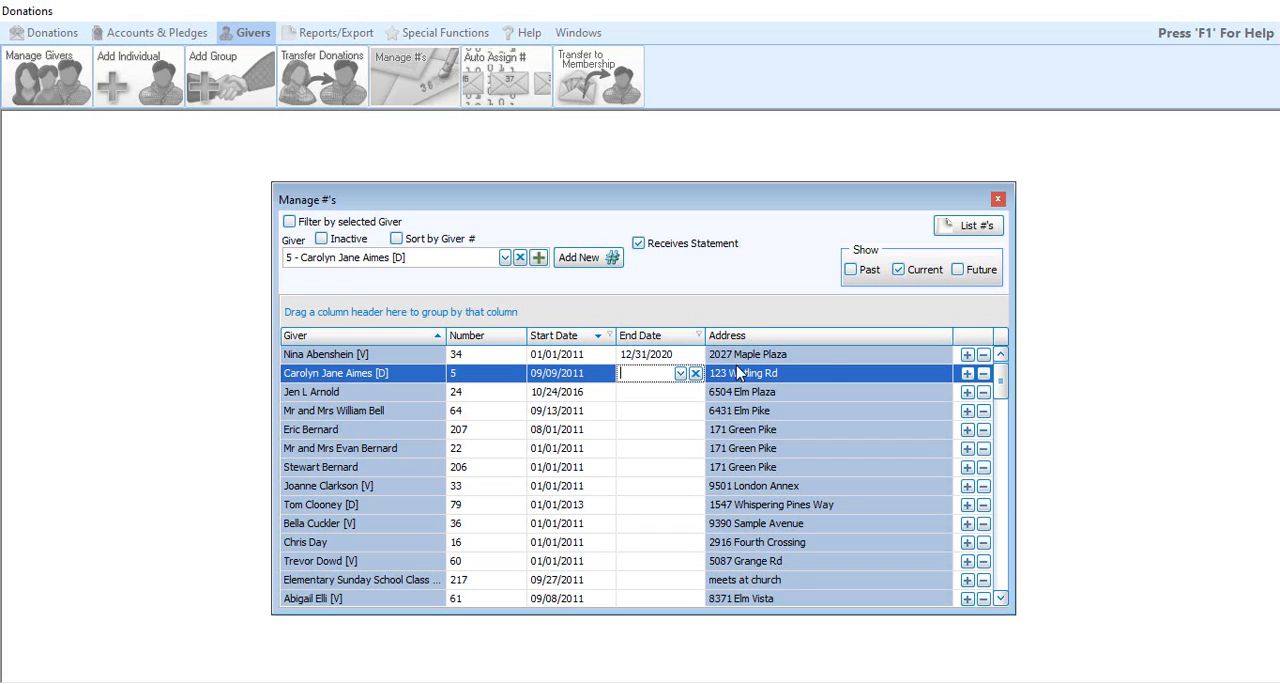
Step: Review the deletion options for the second listed giver's number, and close them without deleting anything
left_click(984, 375)
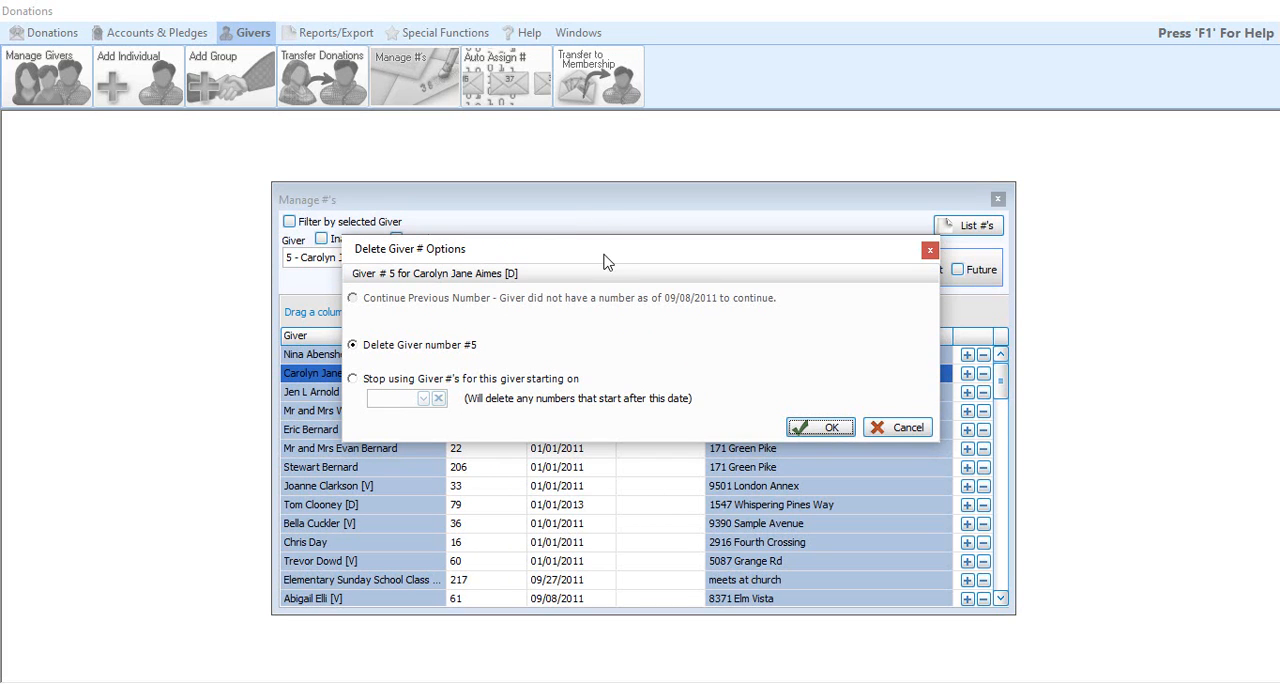
left_click_drag(605, 256, 608, 412)
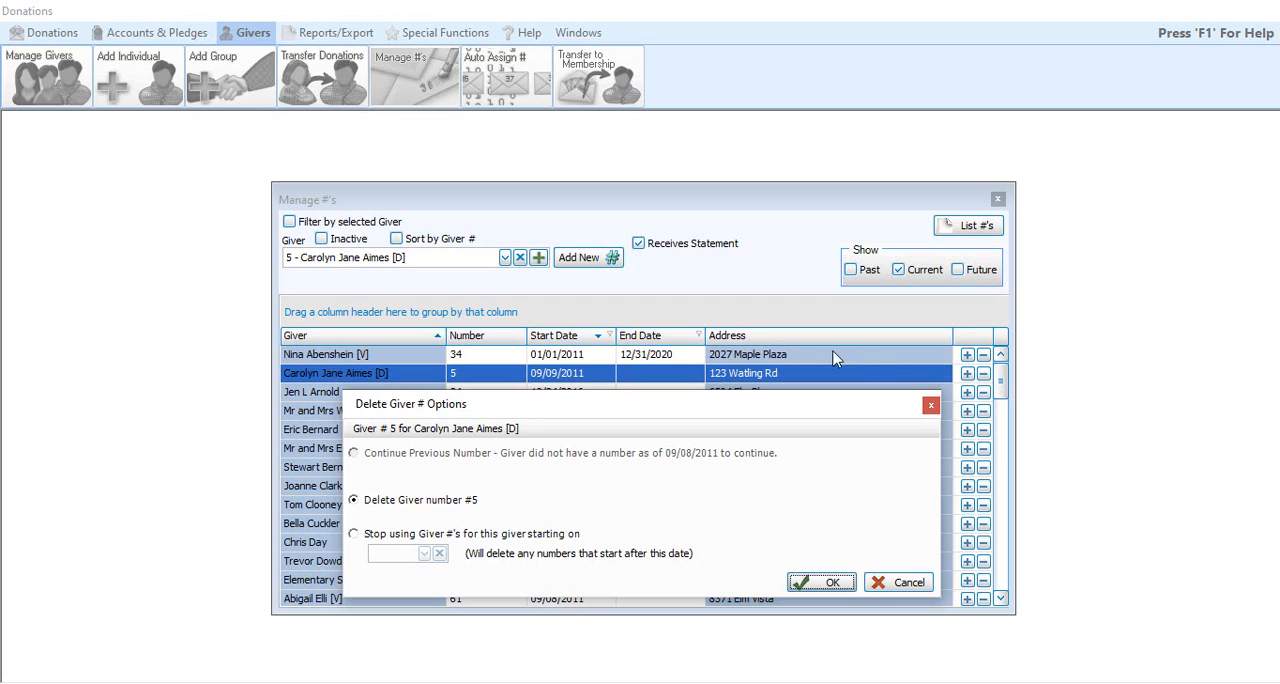
left_click(931, 405)
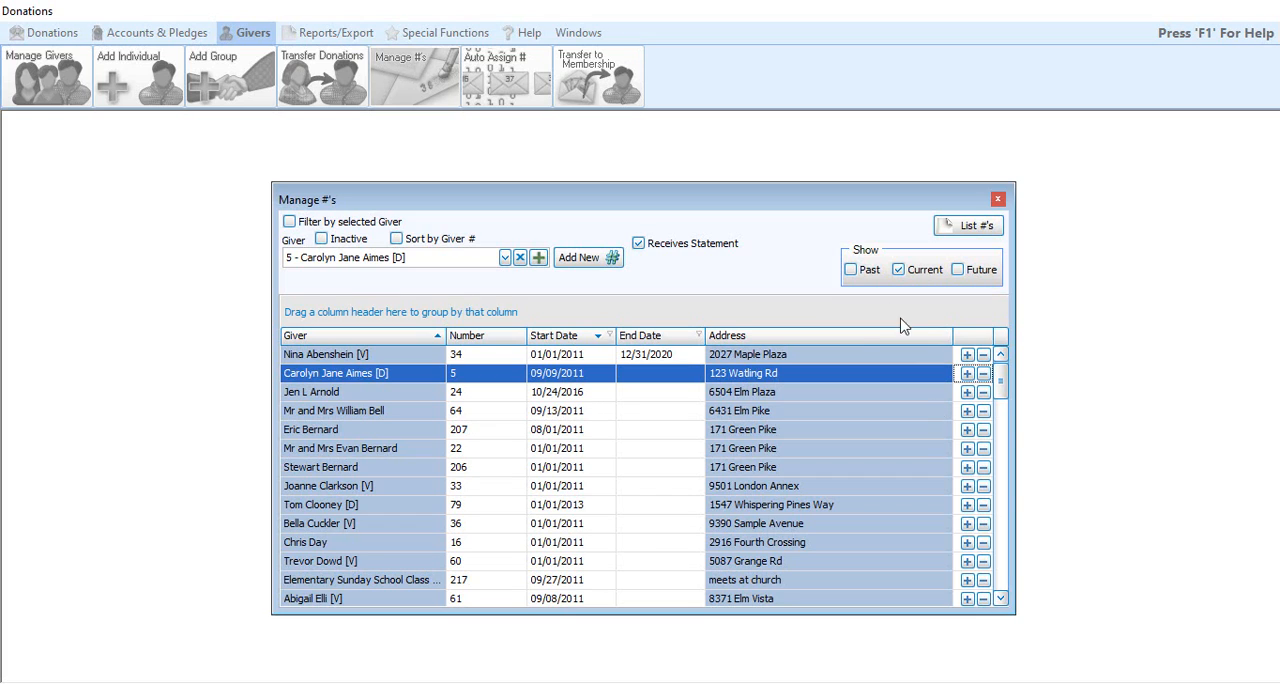
Step: Assign the third listed giver the new number 2000 with a start date of 01/01/2021
left_click(373, 393)
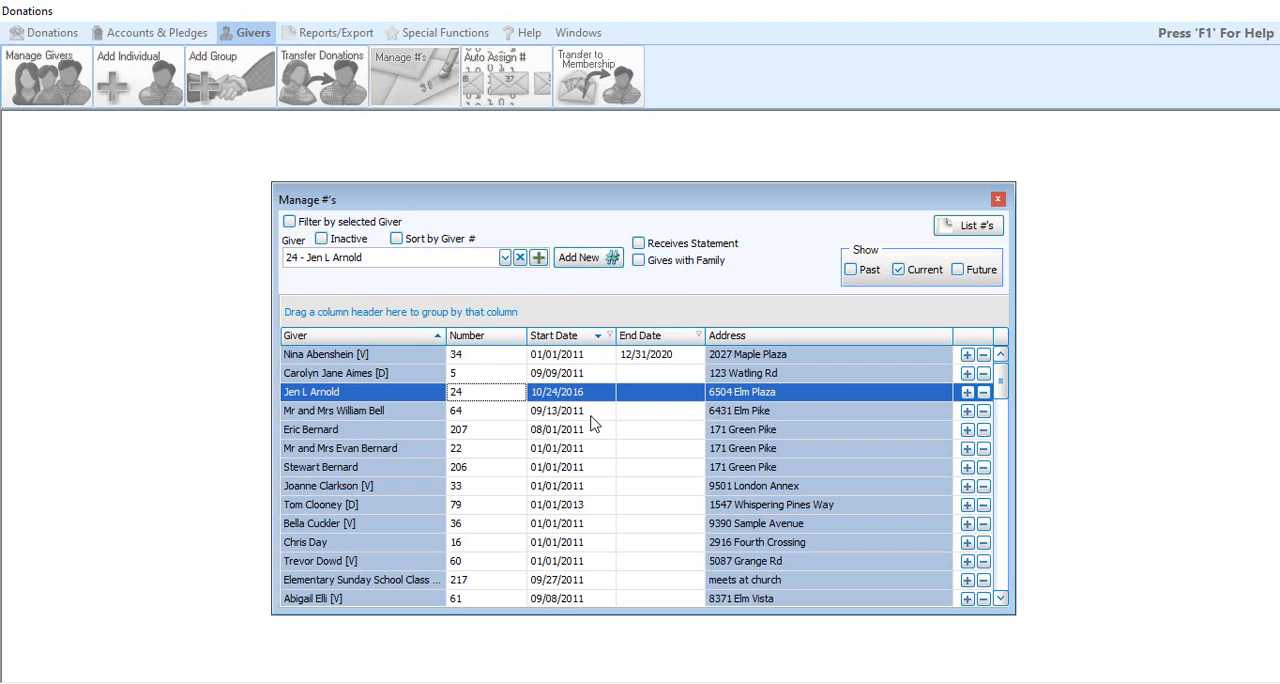
left_click(967, 393)
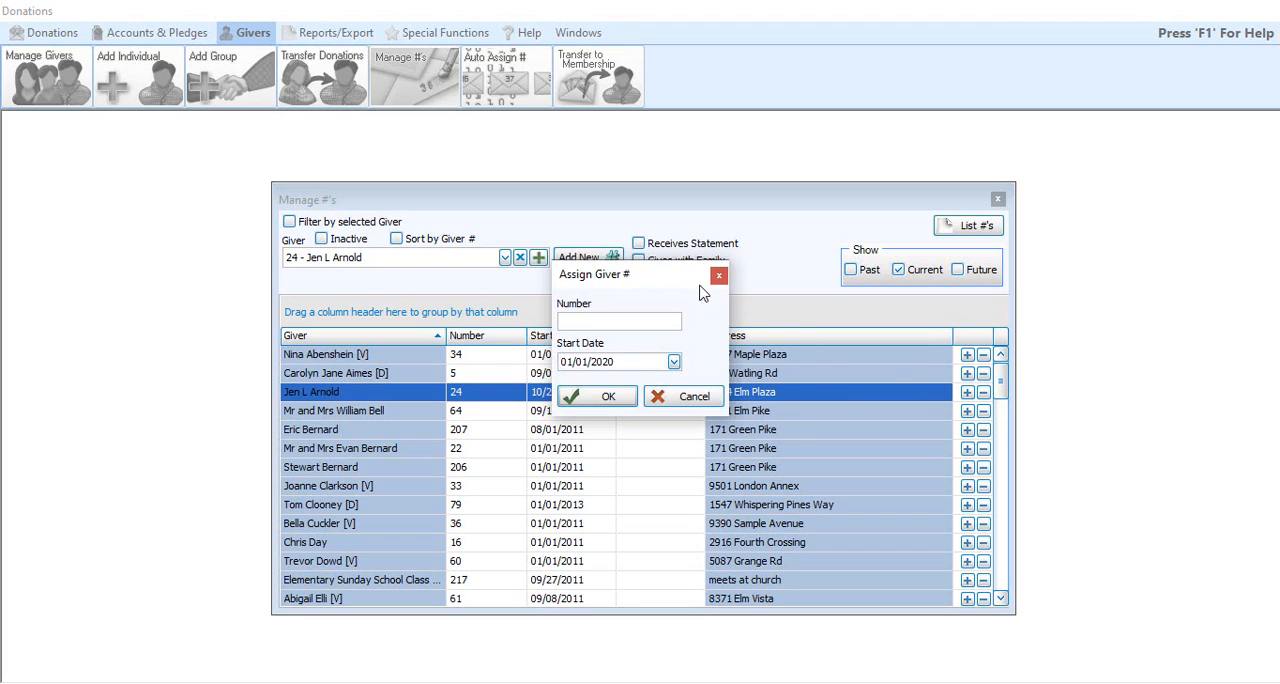
left_click_drag(645, 282, 629, 311)
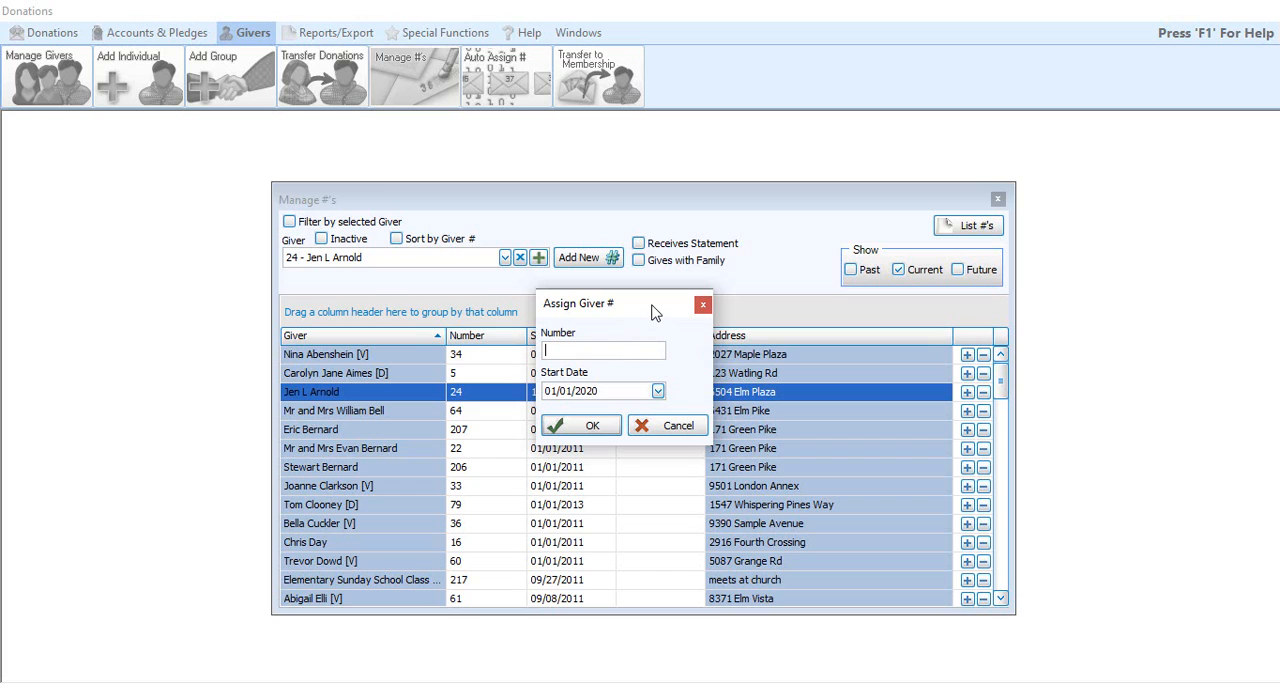
type("2000")
left_click(628, 390)
type("2021")
left_click(595, 426)
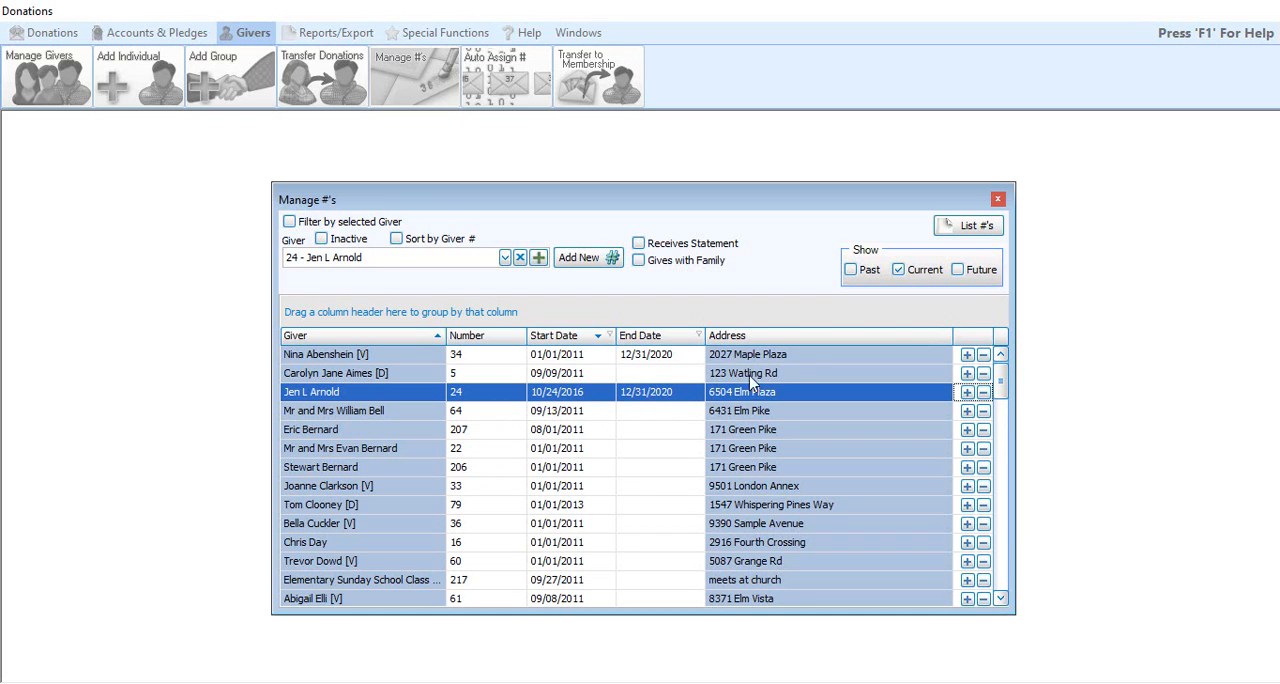
Step: Include future numbers in the giver list to check the new assignment, and close the Manage #'s window
left_click(980, 273)
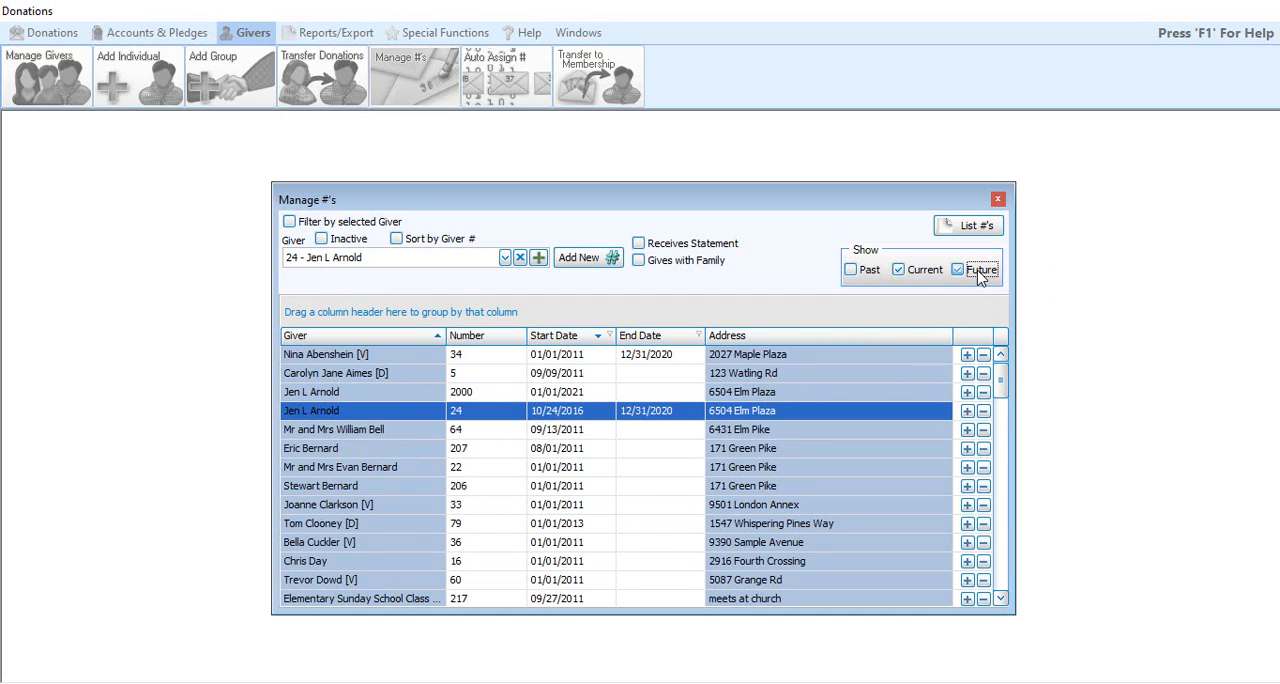
left_click(495, 395)
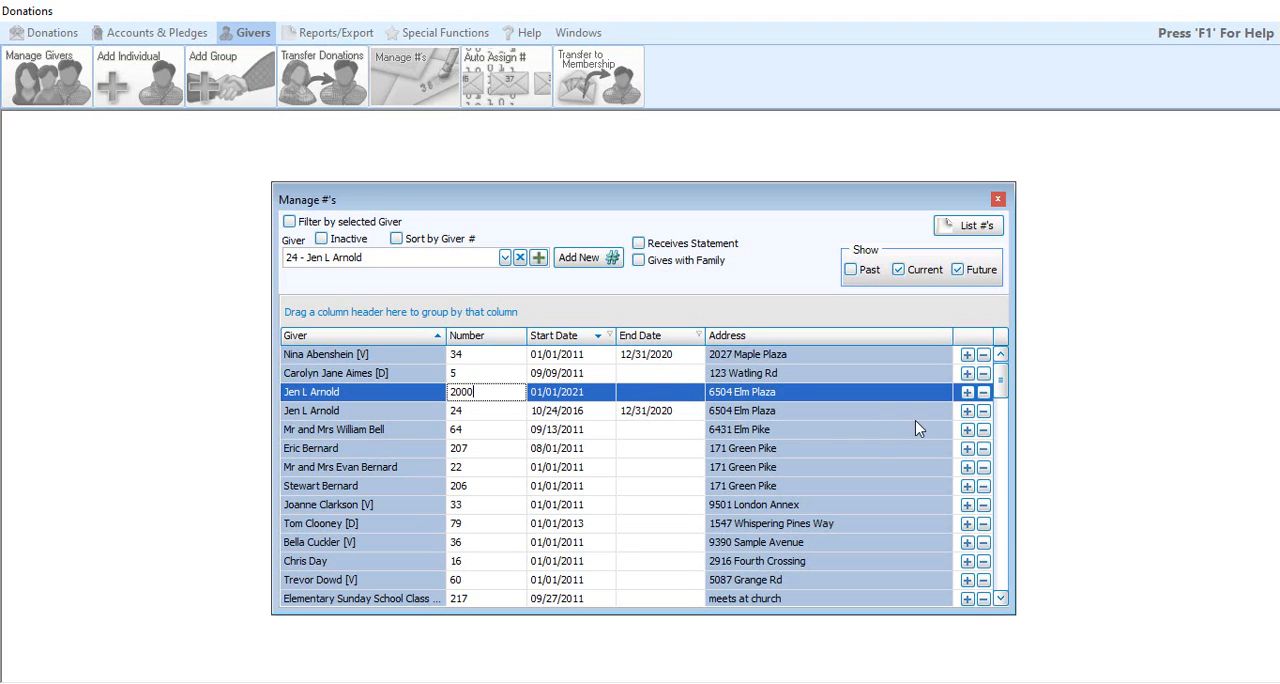
left_click(689, 430)
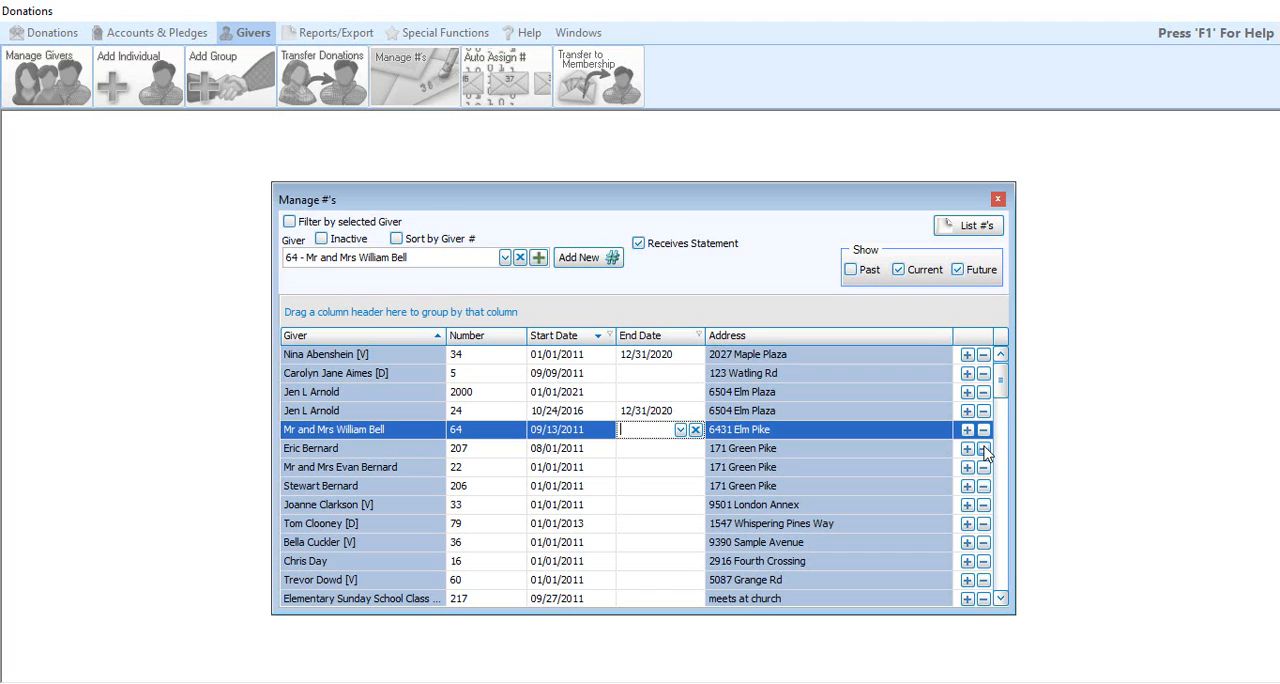
left_click(997, 202)
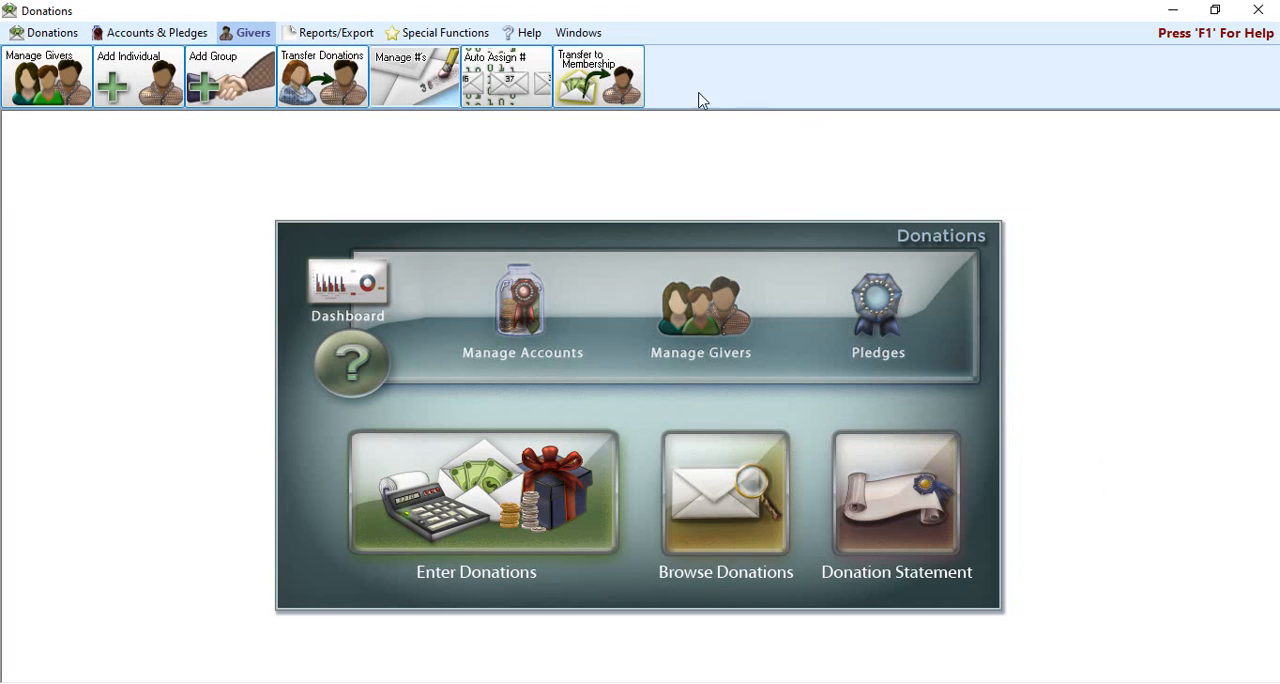
Step: Start Auto Assign # with a start date of 01/01/2021, accepting that numbers already starting after it are replaced
left_click(511, 82)
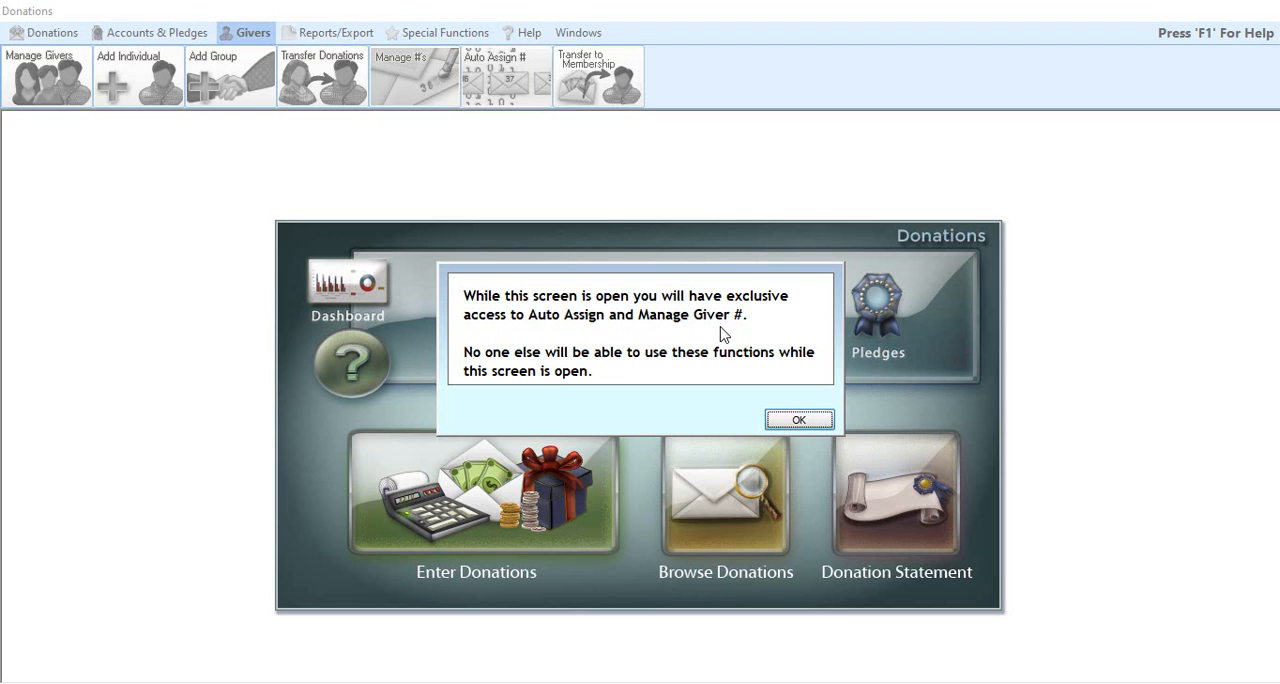
left_click(772, 420)
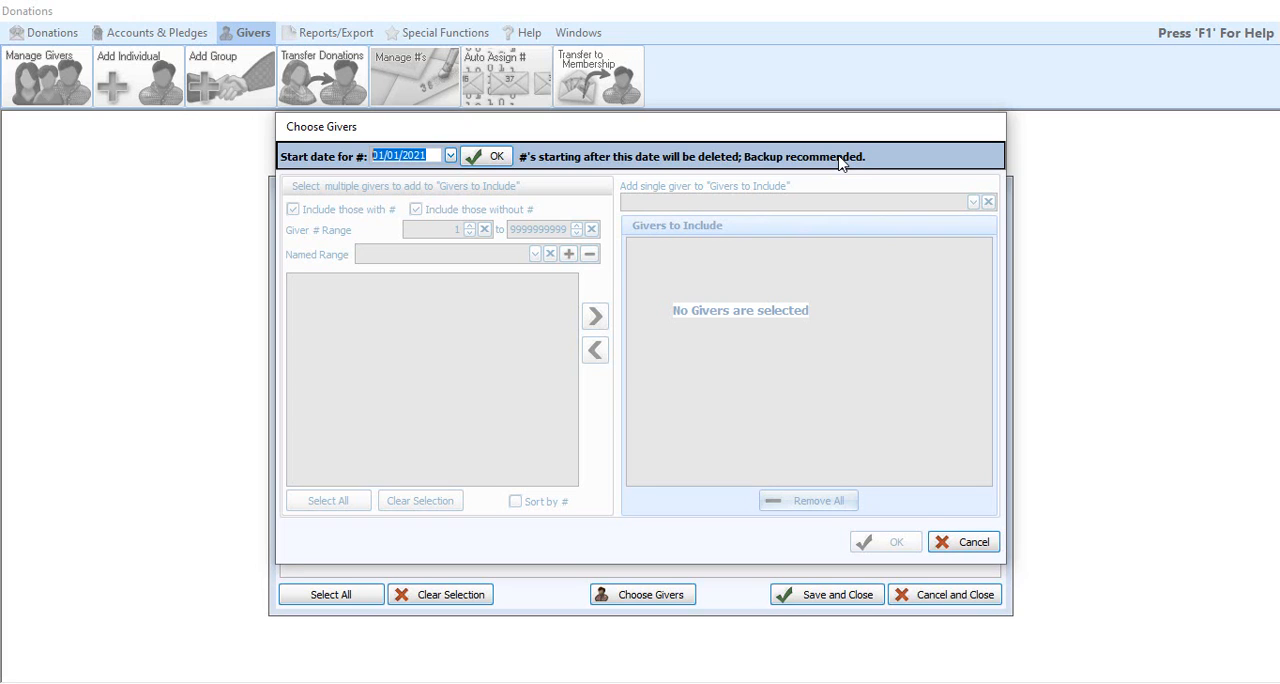
left_click(495, 160)
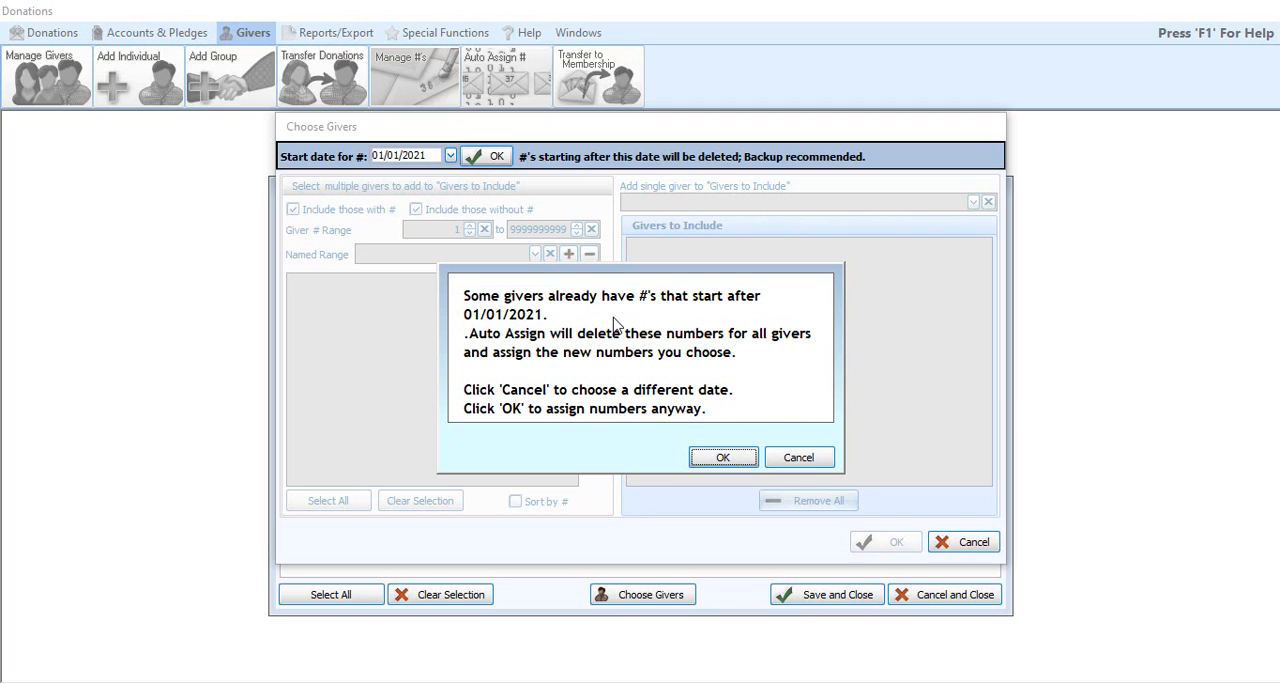
left_click(721, 461)
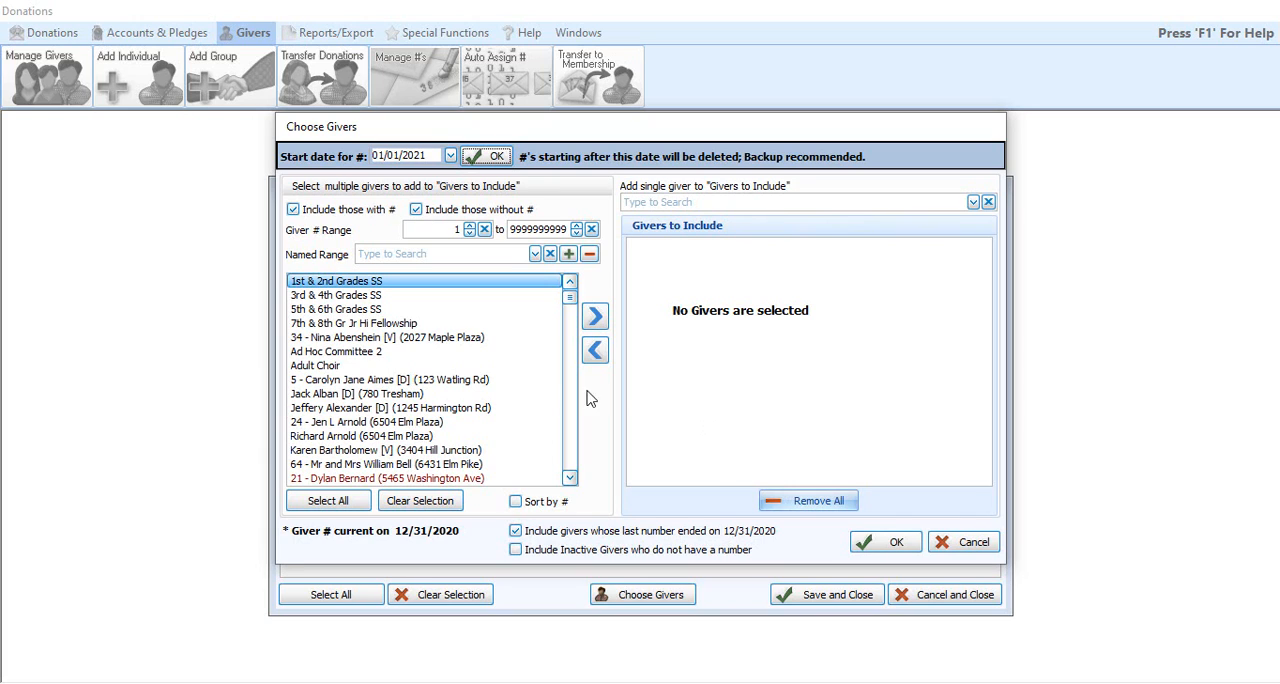
Step: Filter the available givers to exclude those without a number, those whose last number ended on 12/31/2020, and inactive givers without a number
left_click(419, 212)
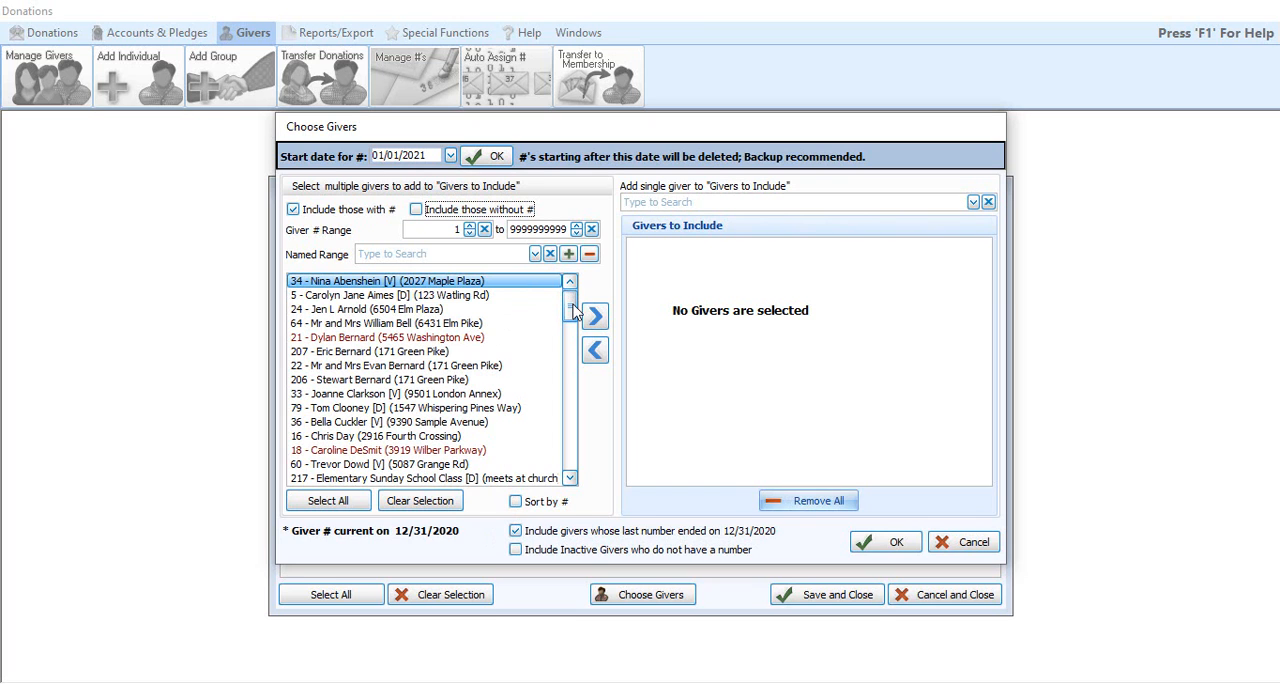
mouse_move(570, 307)
left_mouse_down()
mouse_move(580, 485)
mouse_move(562, 292)
left_mouse_up()
left_click(560, 549)
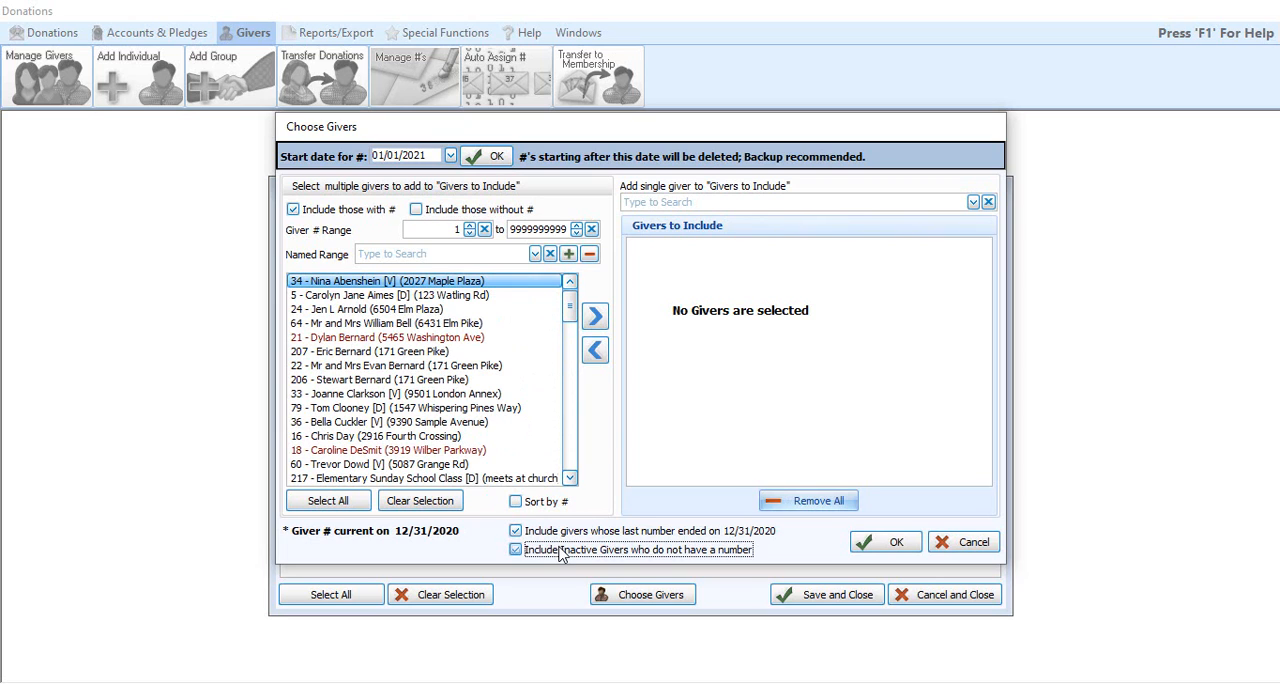
left_click(566, 531)
left_click(571, 552)
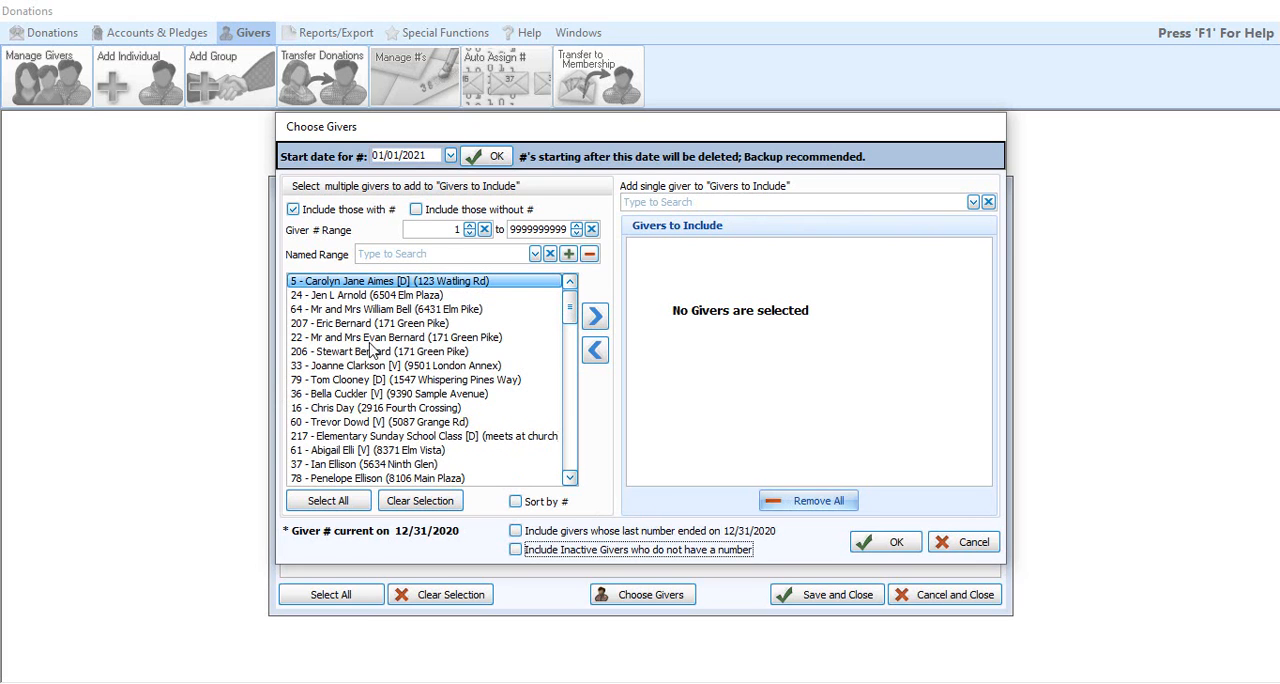
Step: Add all listed givers who have a number to the Givers to Include list
left_click_drag(575, 308, 586, 282)
left_click(345, 501)
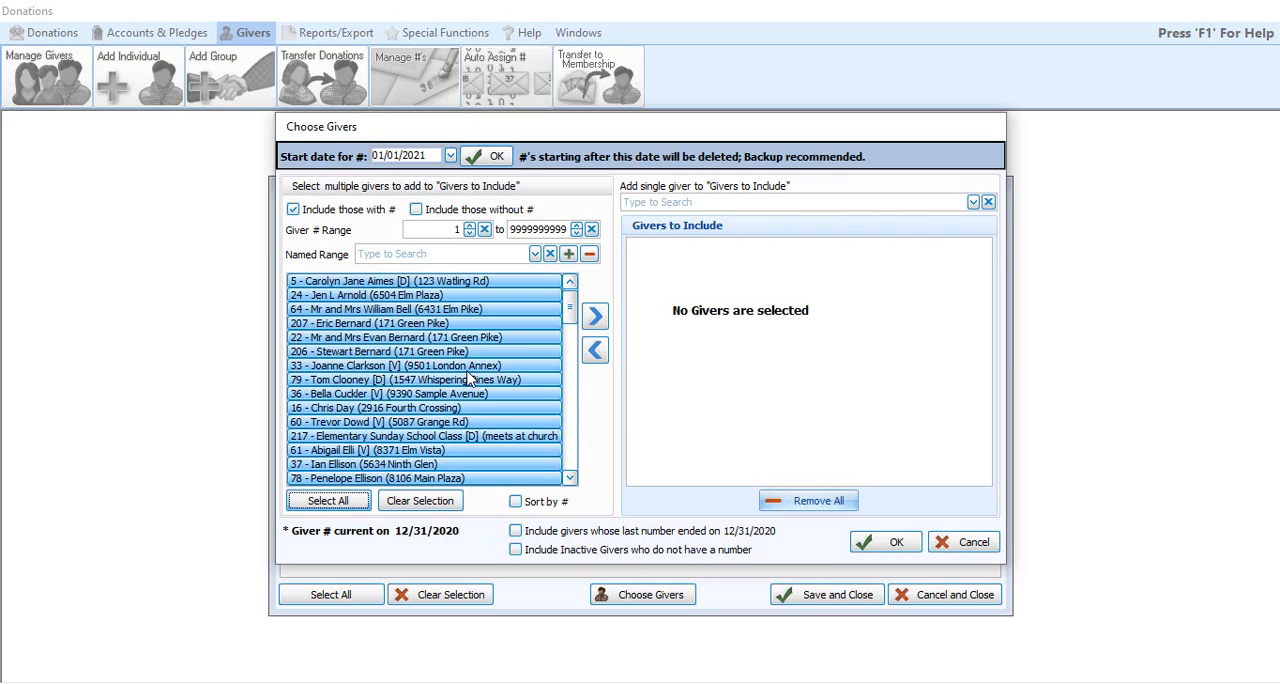
left_click(594, 316)
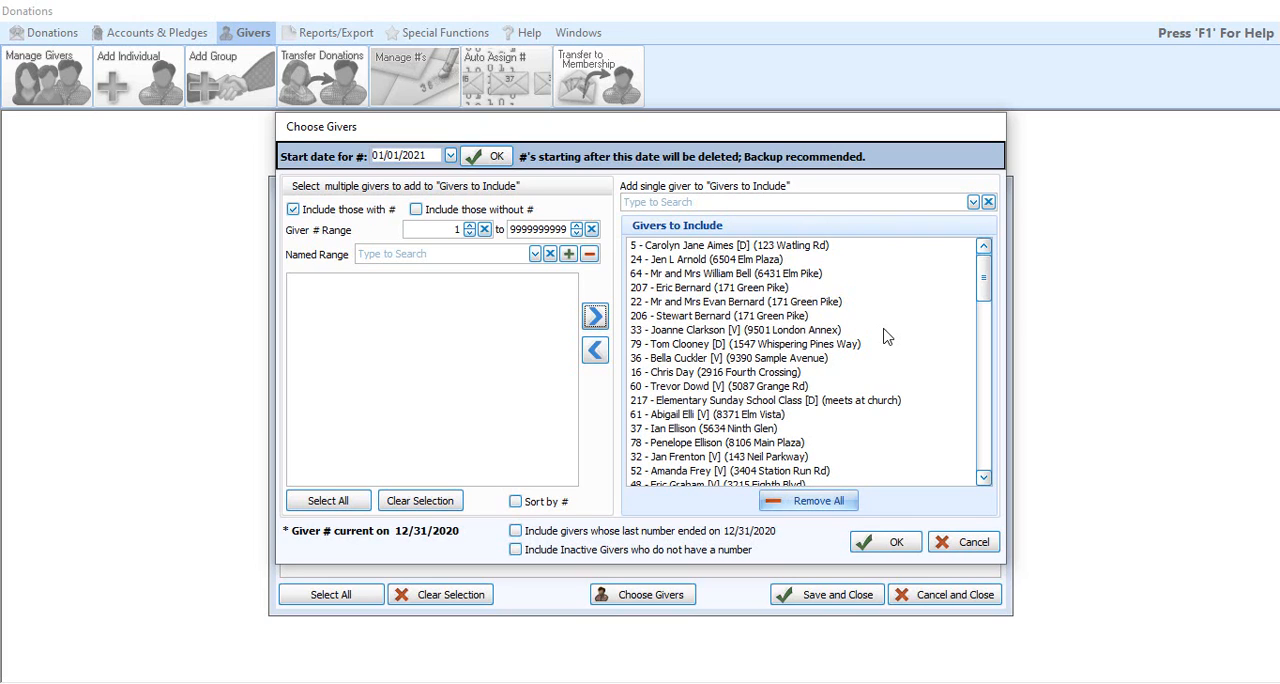
Step: List givers without a number as well, and add the one right after Book Club to Givers to Include
left_click(416, 215)
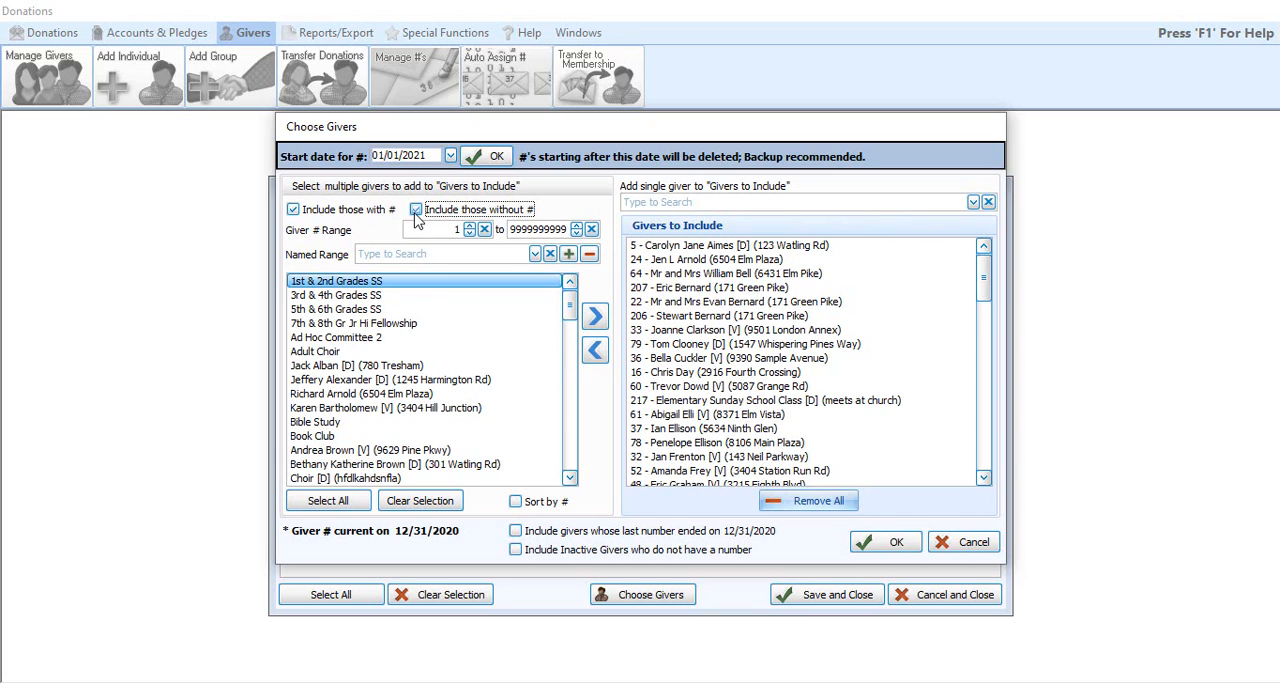
mouse_move(570, 320)
left_mouse_down()
mouse_move(572, 362)
mouse_move(570, 303)
left_mouse_up()
left_click(388, 452)
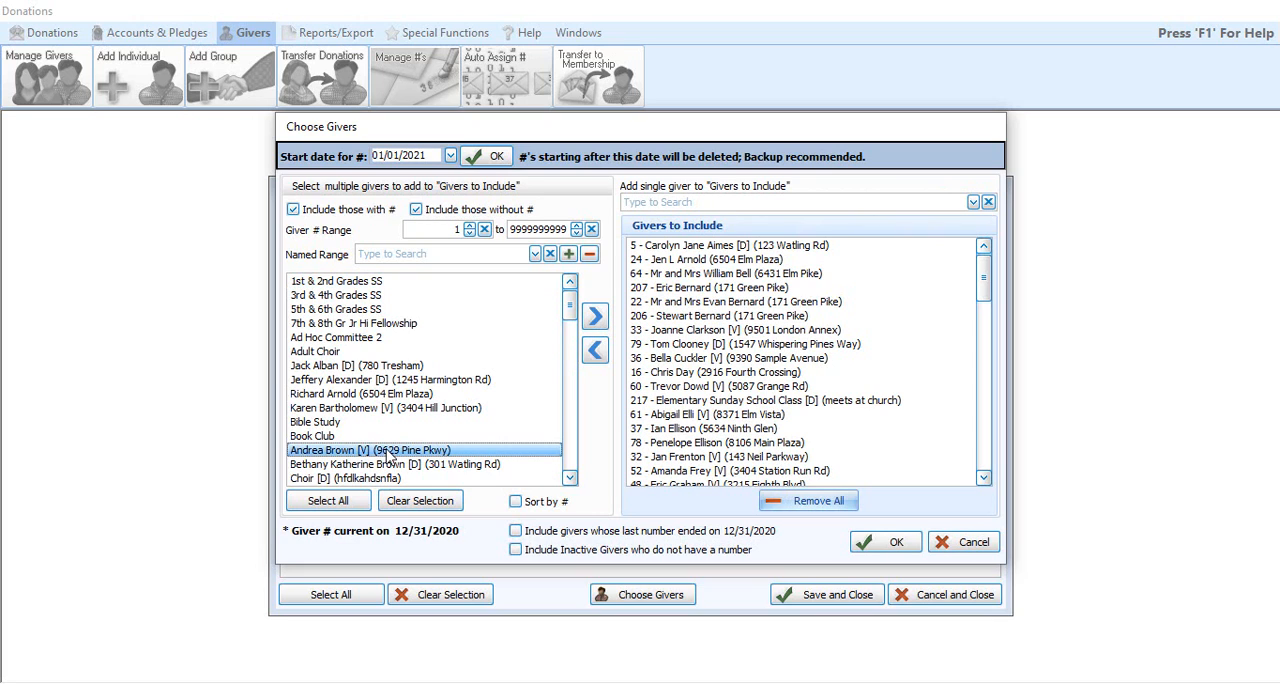
left_click(594, 317)
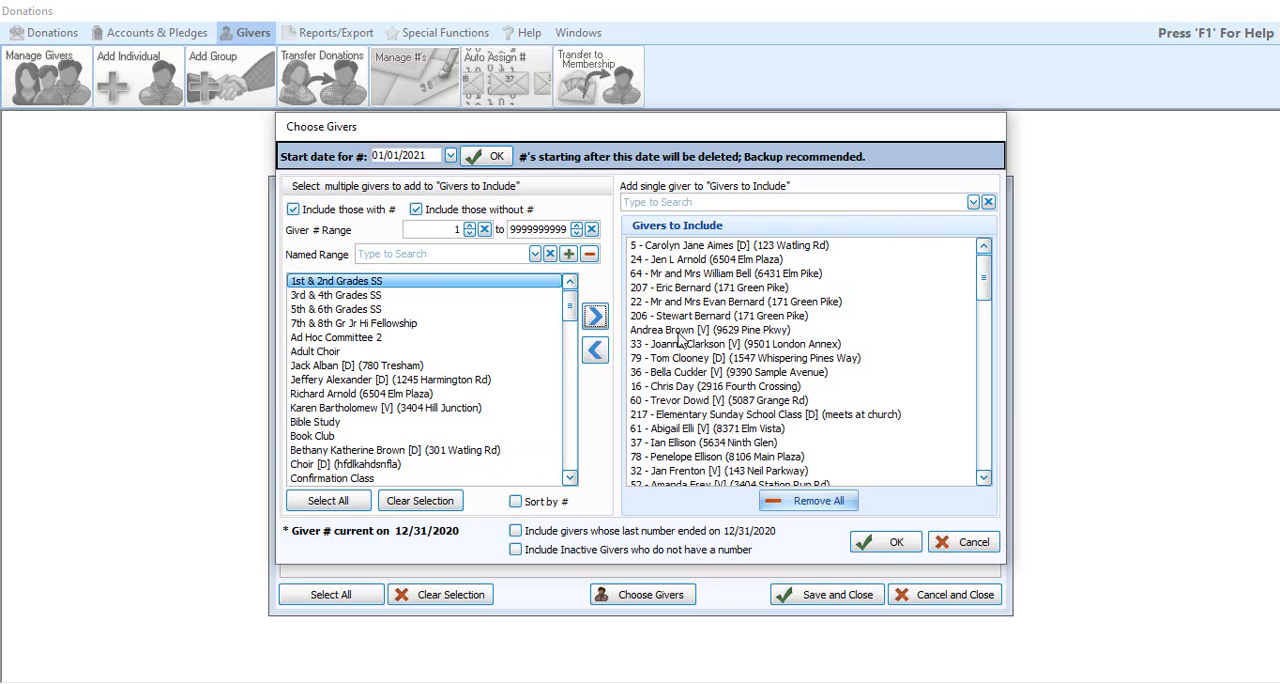
Step: Add the unnumbered giver listed right after Confirmation Class to Givers to Include, and confirm the giver selection
scroll(497, 381, "down", 2)
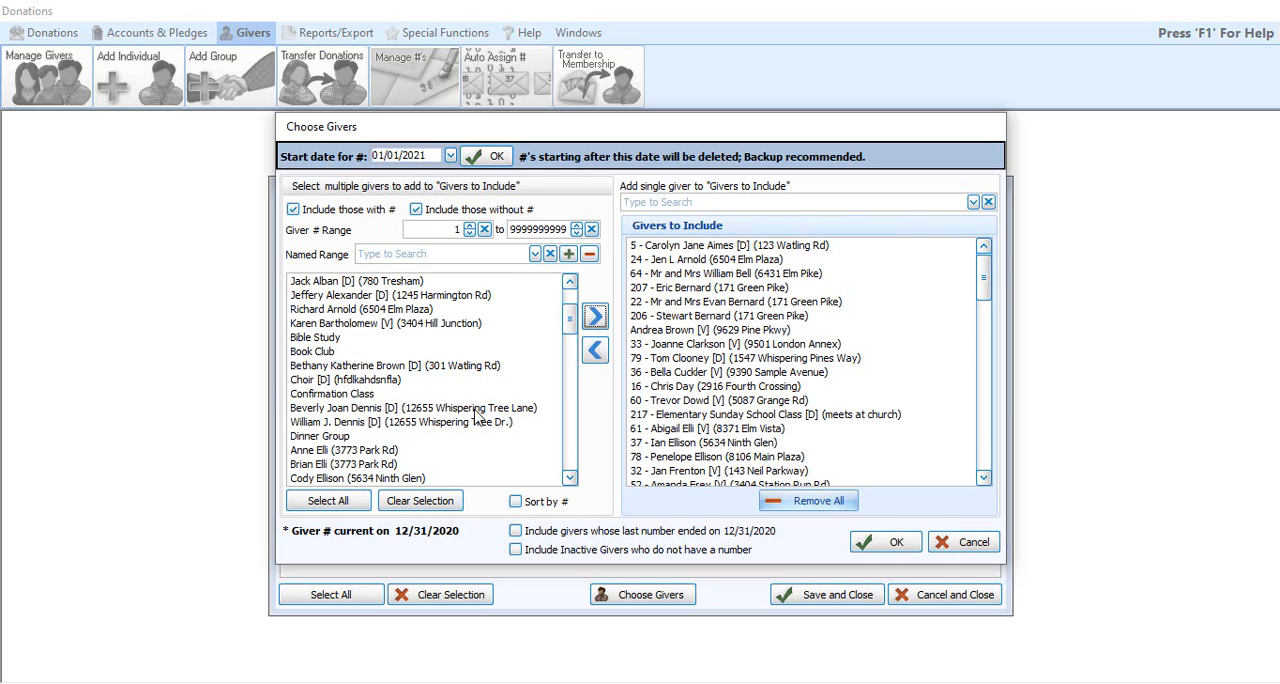
left_click(478, 414)
left_click(595, 316)
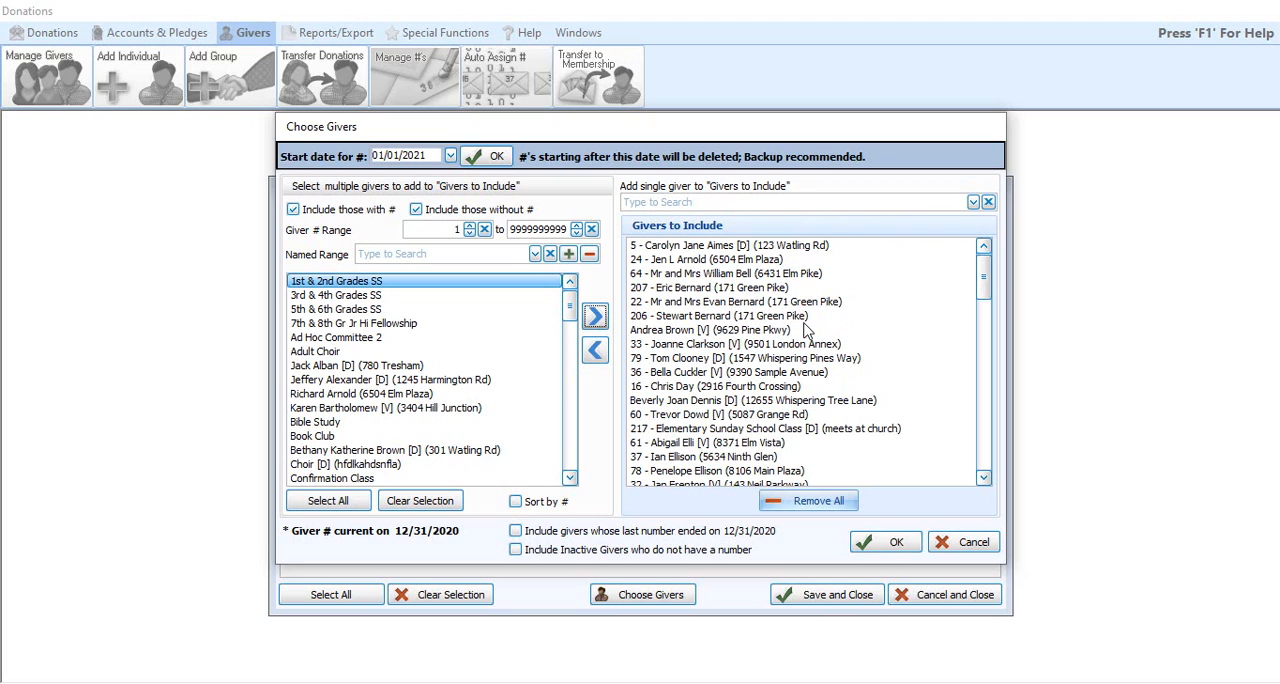
left_click(876, 551)
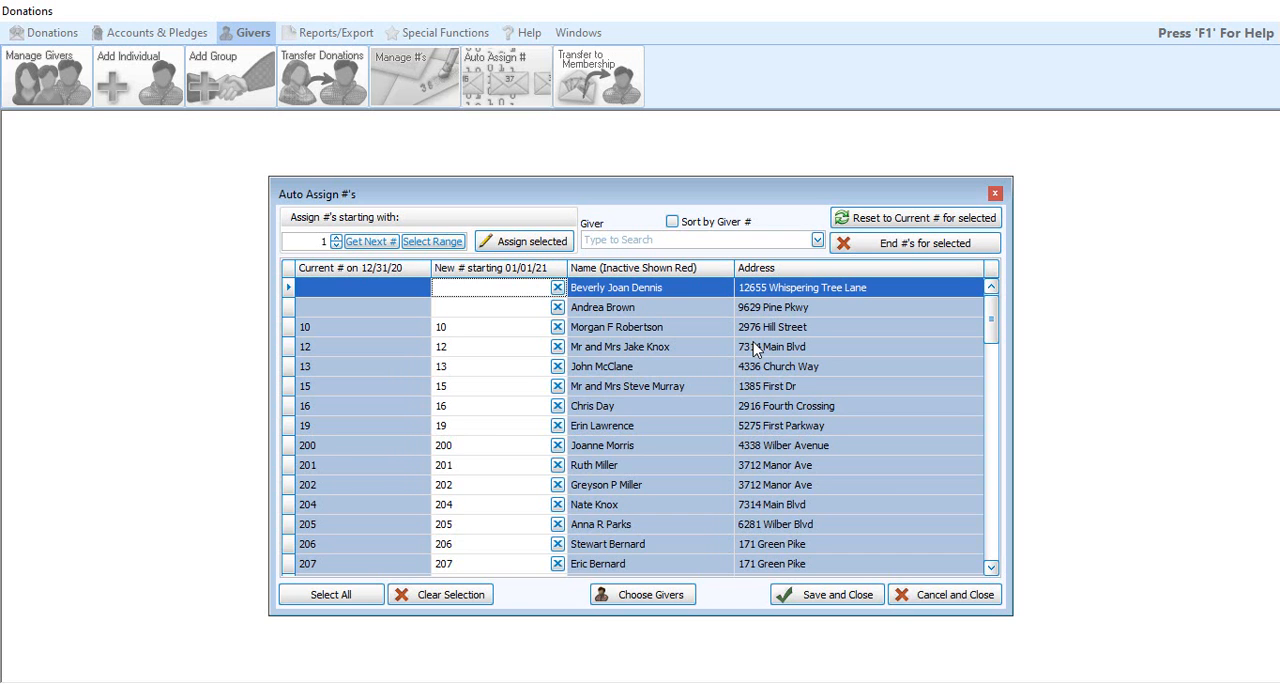
Step: Assign new numbers starting with 1 to all givers in name order, and save the Auto Assign changes
left_click_drag(1000, 318, 1023, 257)
left_click(661, 270)
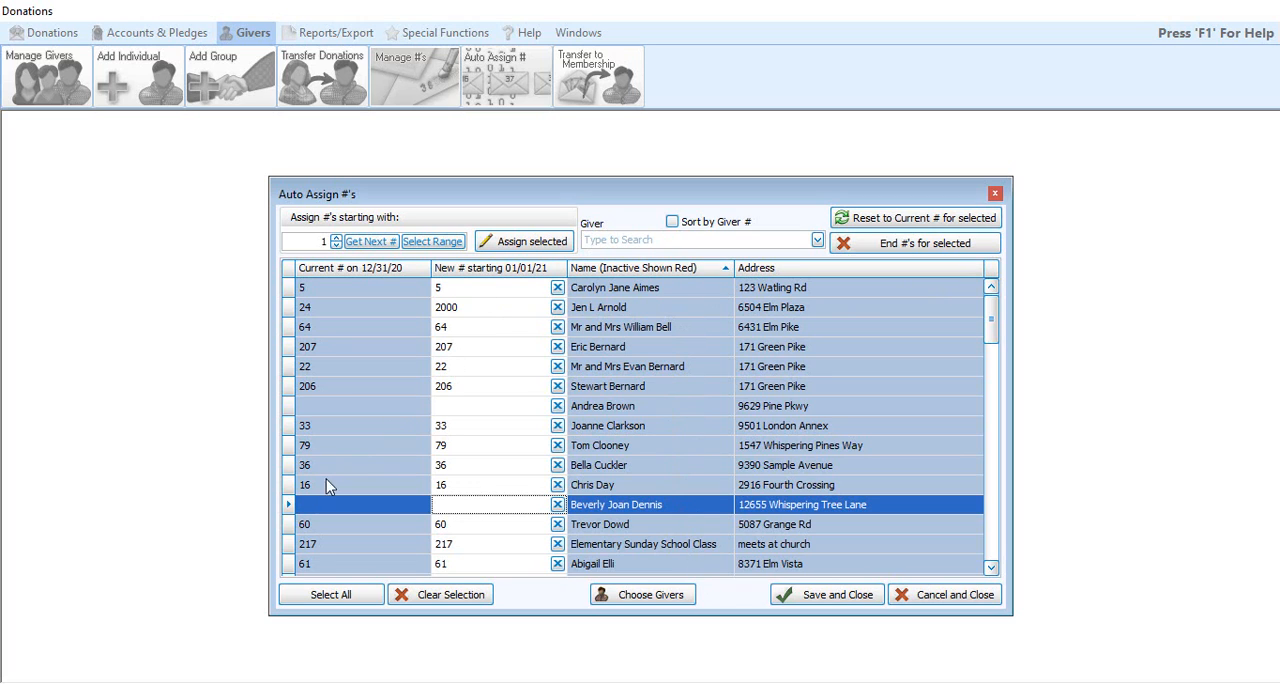
left_click(323, 598)
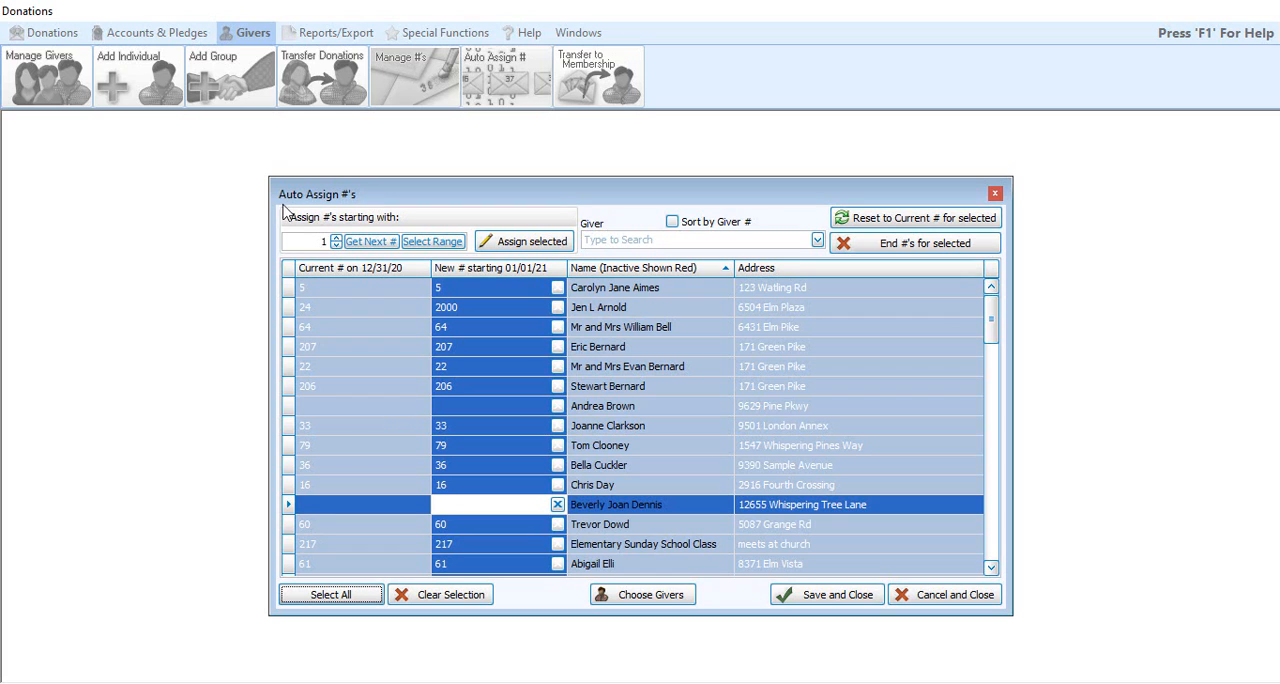
left_click(324, 242)
type("1")
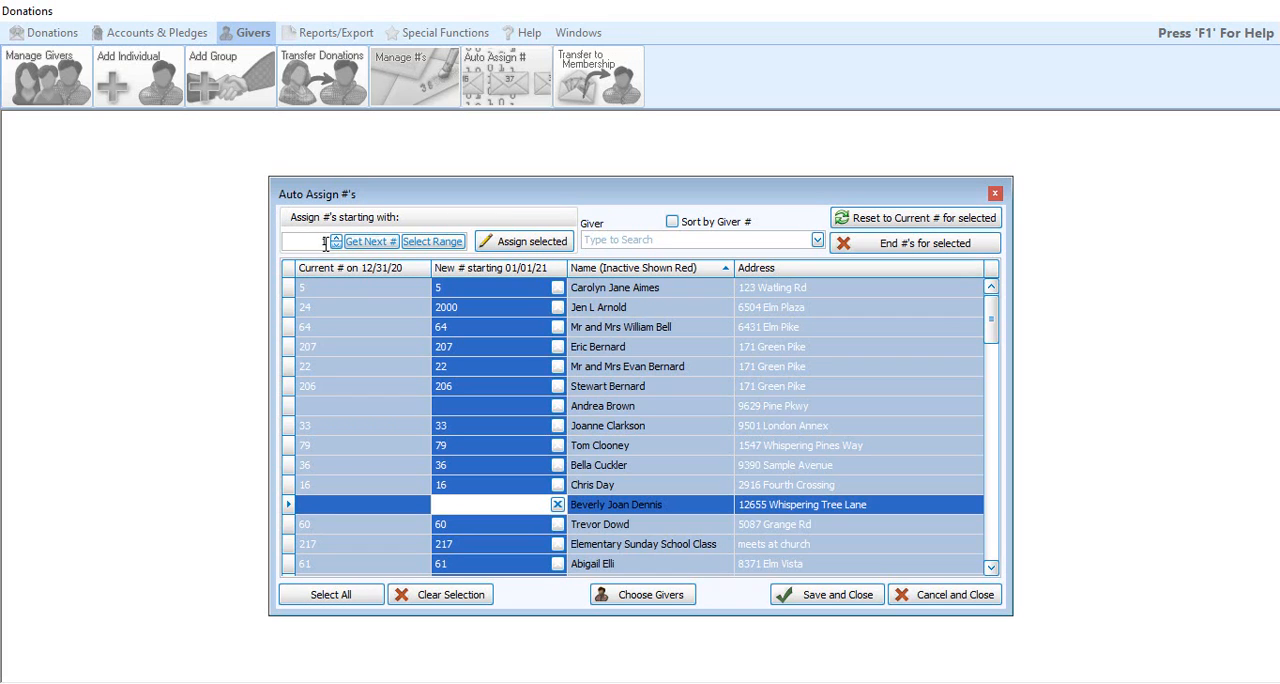
left_click(548, 249)
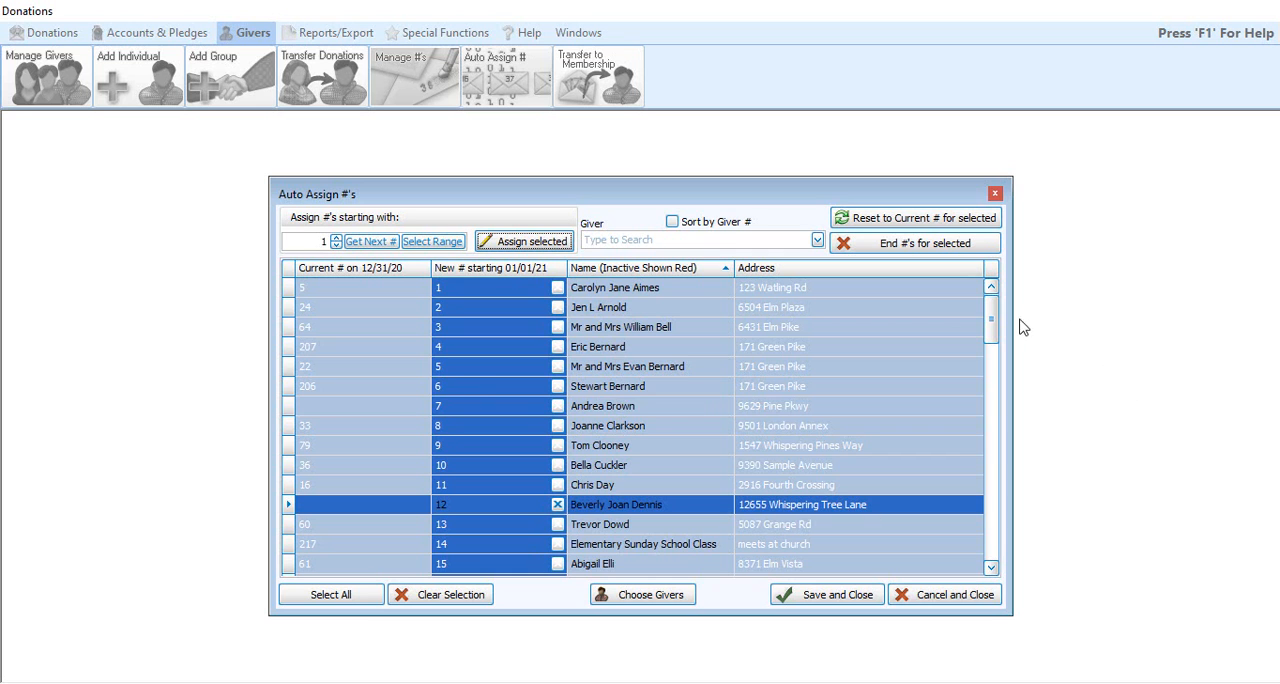
left_click_drag(991, 320, 1012, 260)
left_click(852, 601)
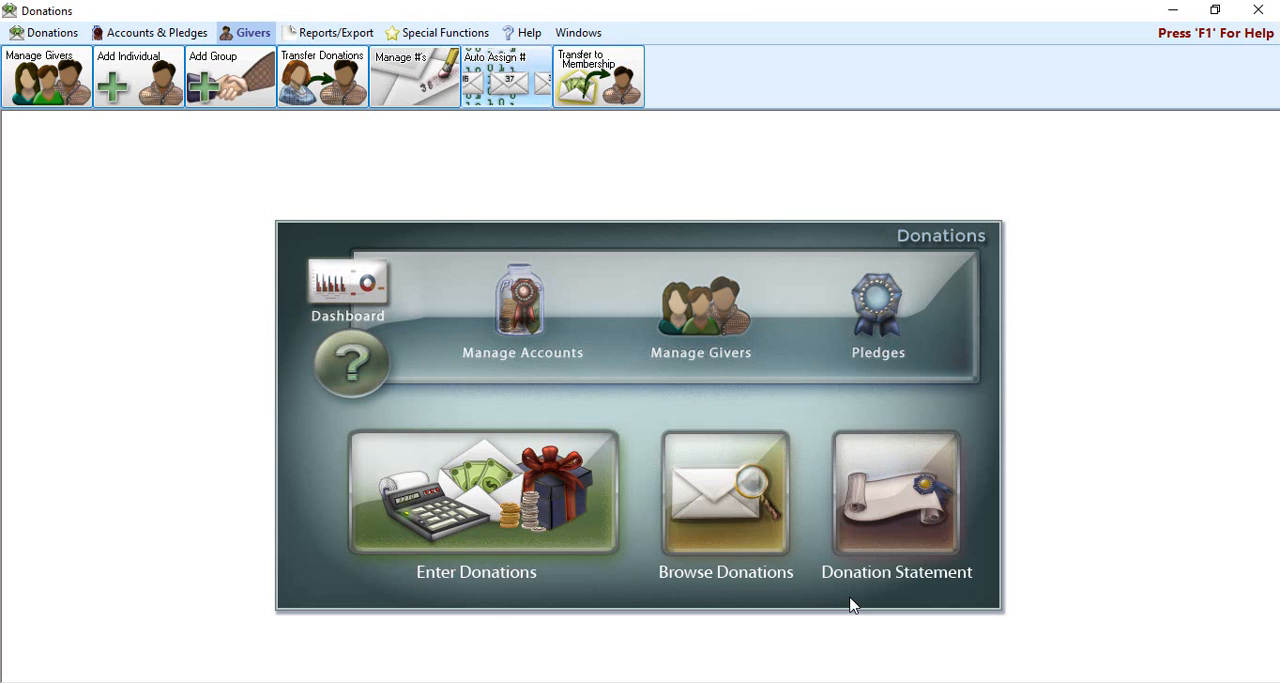
Step: Show only future numbers in the Manage #'s list to check the new assignments, and close the window
left_click(417, 80)
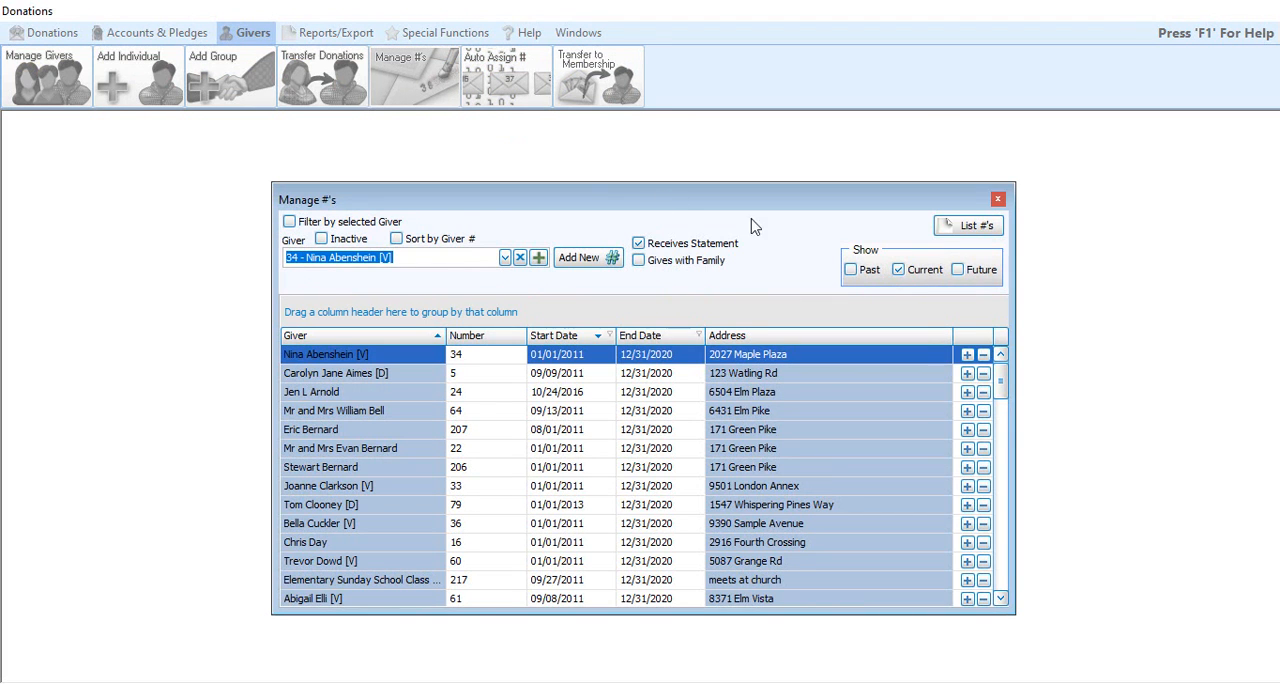
left_click(983, 276)
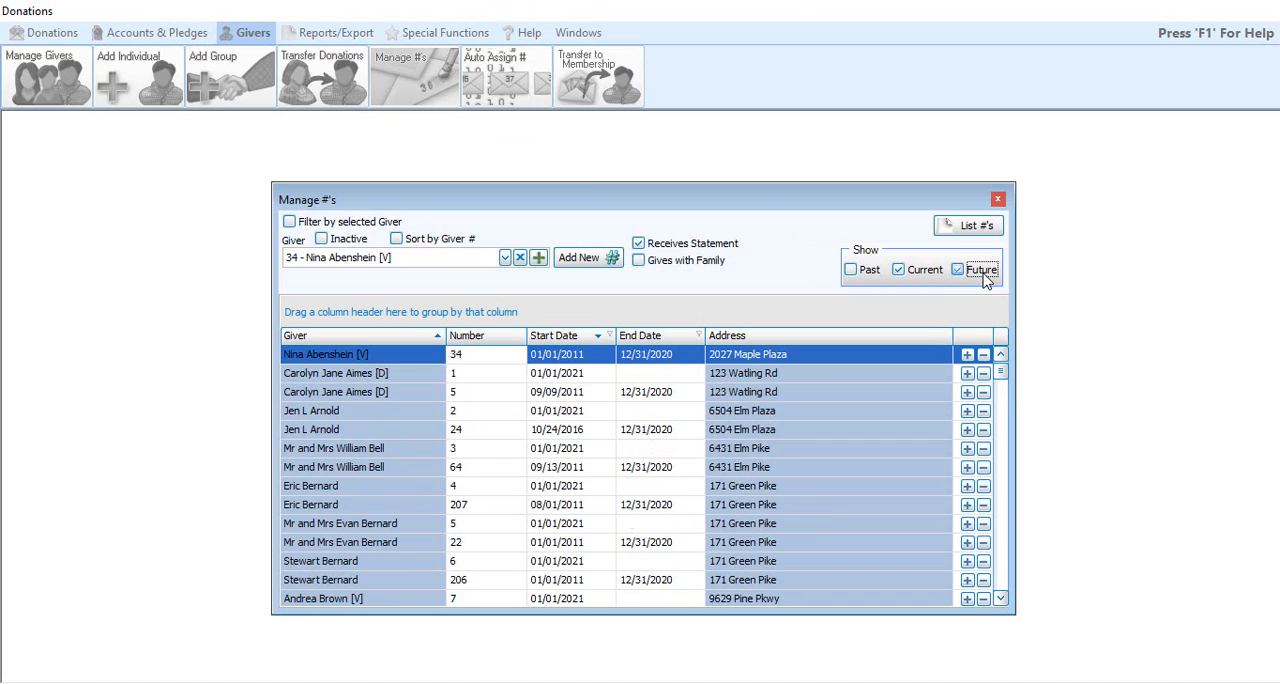
left_click(925, 275)
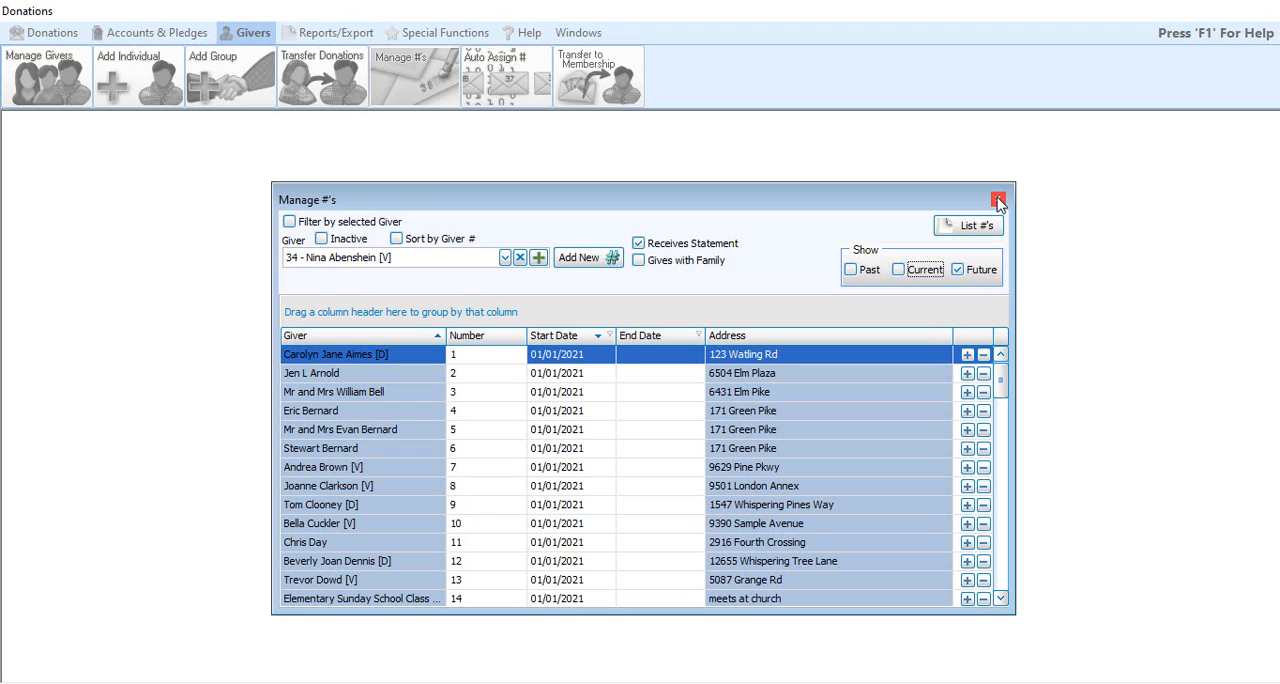
left_click(998, 200)
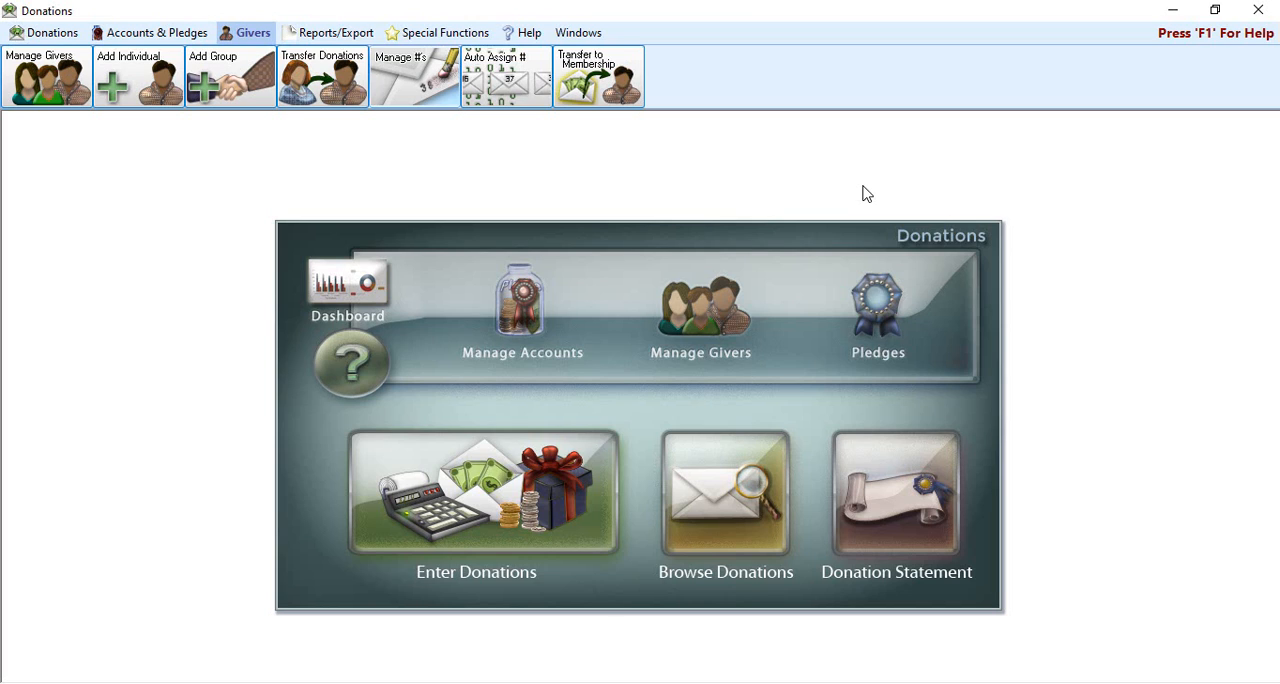
Step: Start a giver label run that uses giver numbers current as of 01/01/2021
left_click(350, 34)
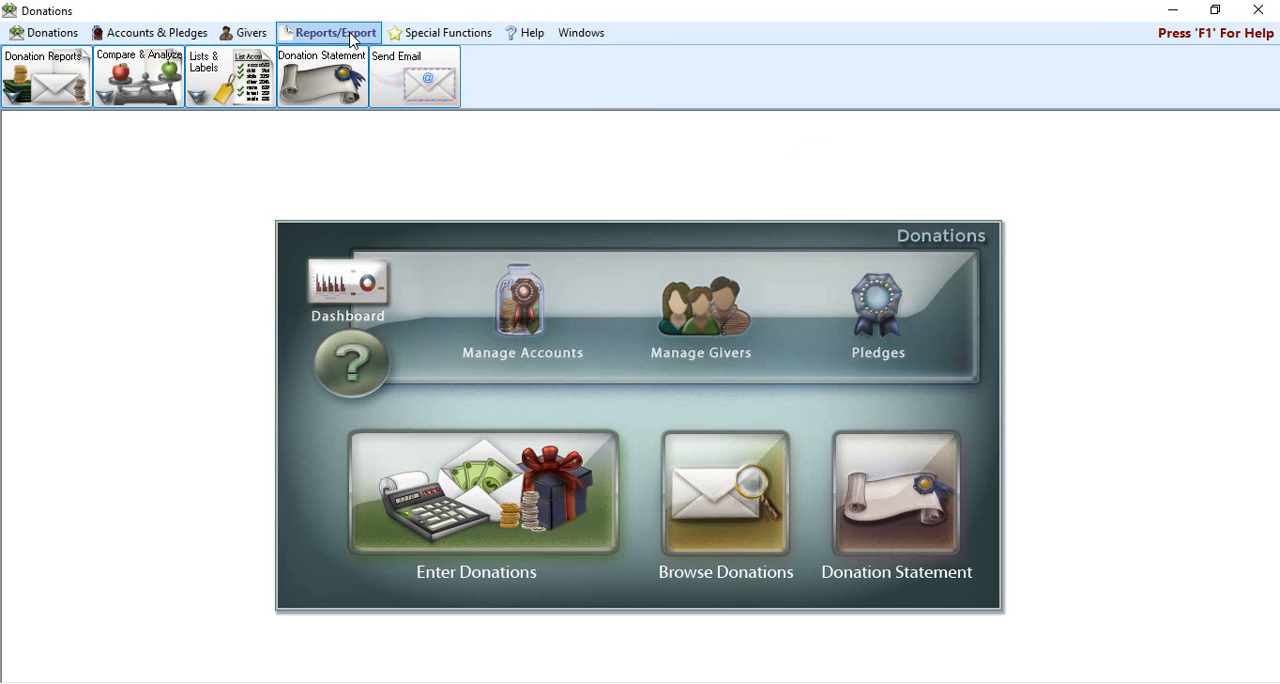
left_click(228, 90)
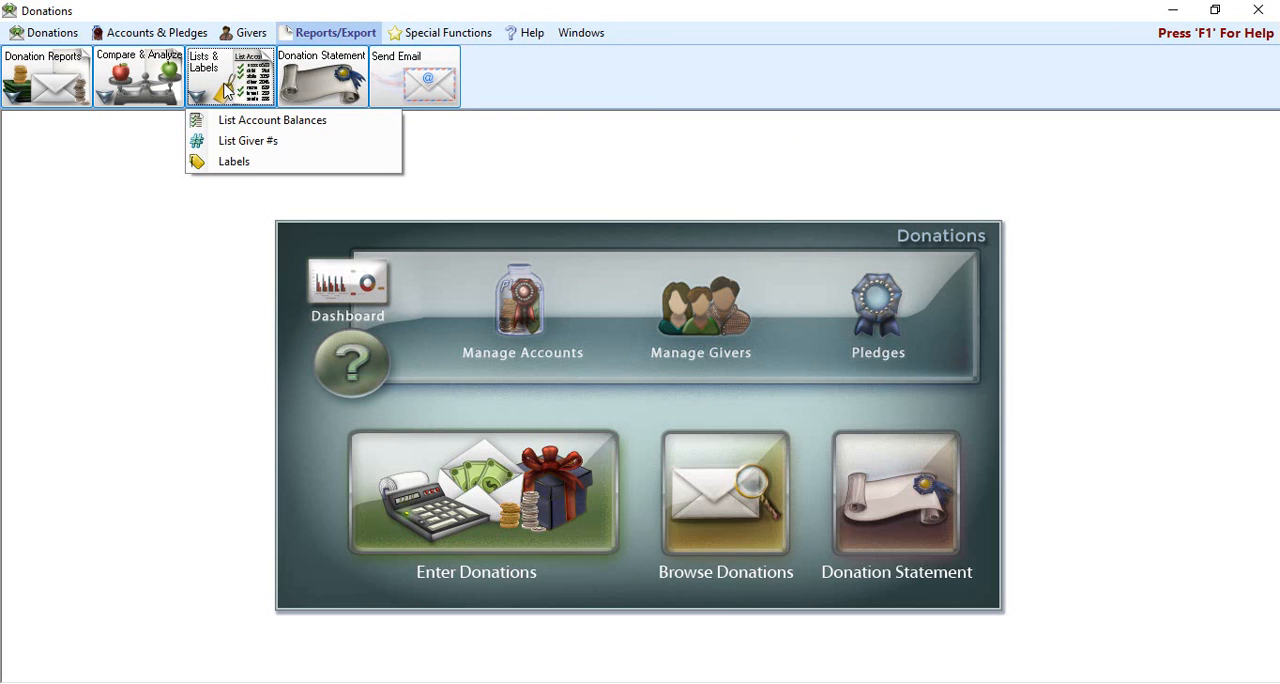
left_click(236, 162)
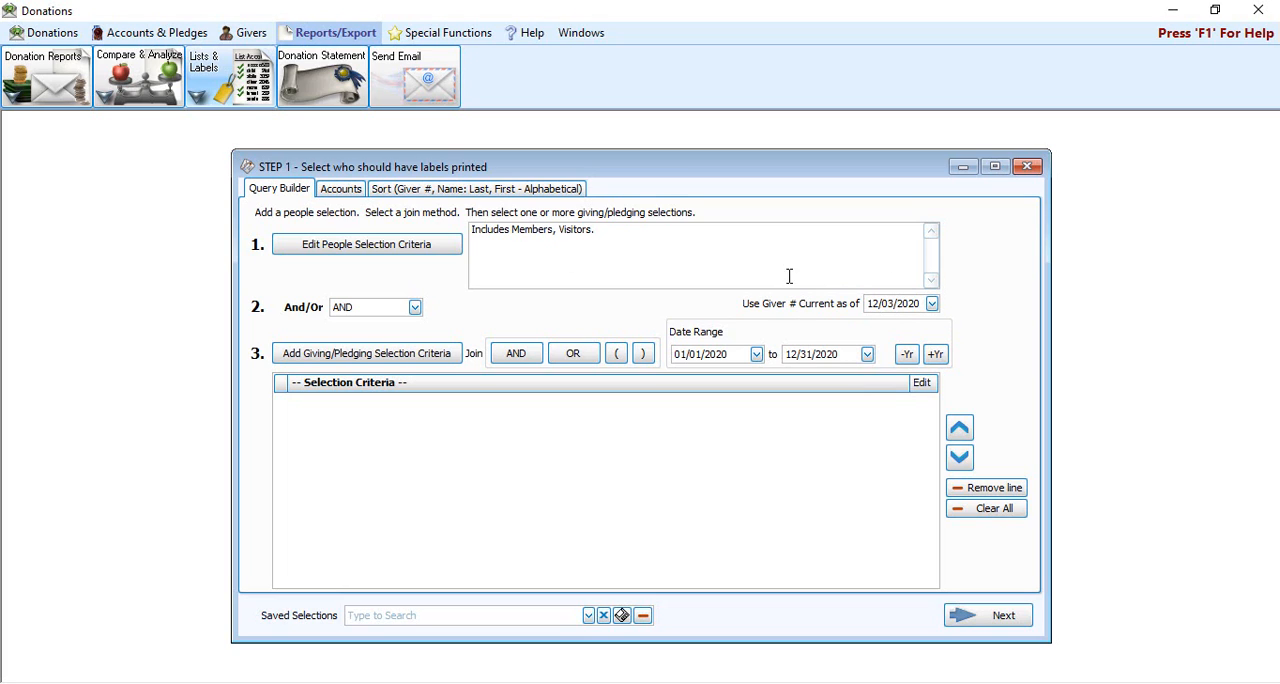
left_click(874, 305)
type("1/01/2021")
Step: Exclude people without a giver number from the label selection, check the sort fields, and continue to the label layout
left_click(338, 254)
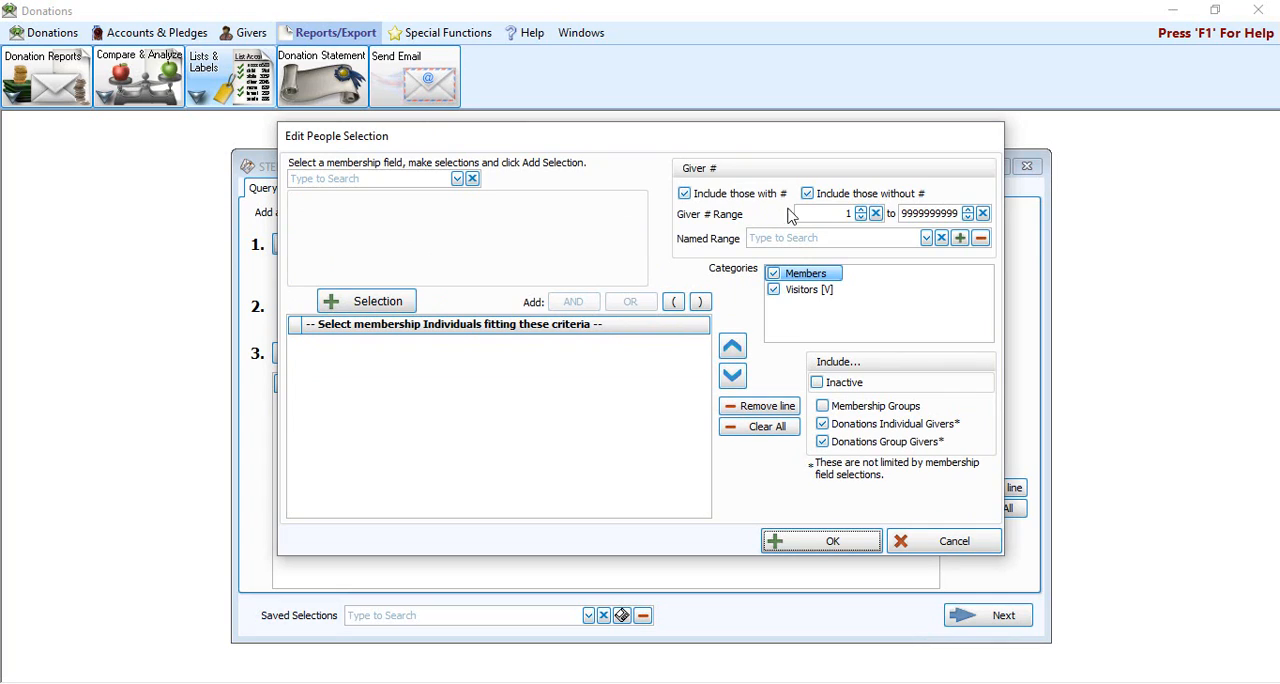
left_click(842, 201)
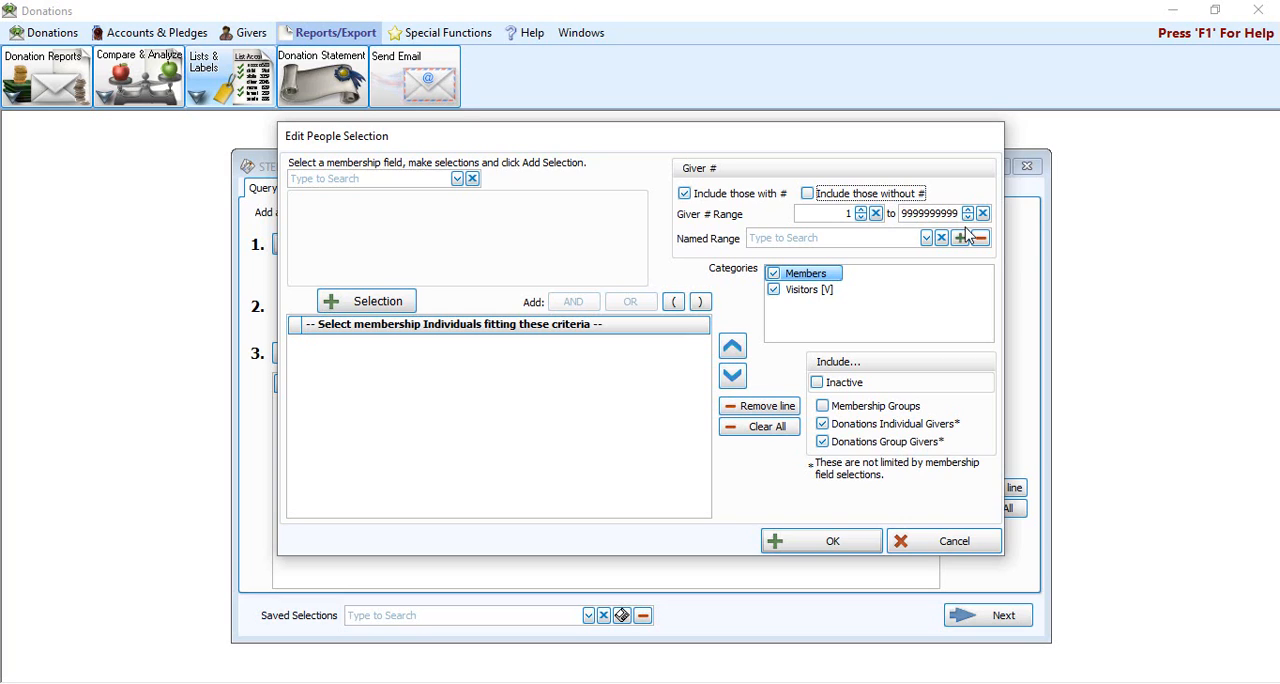
left_click(832, 541)
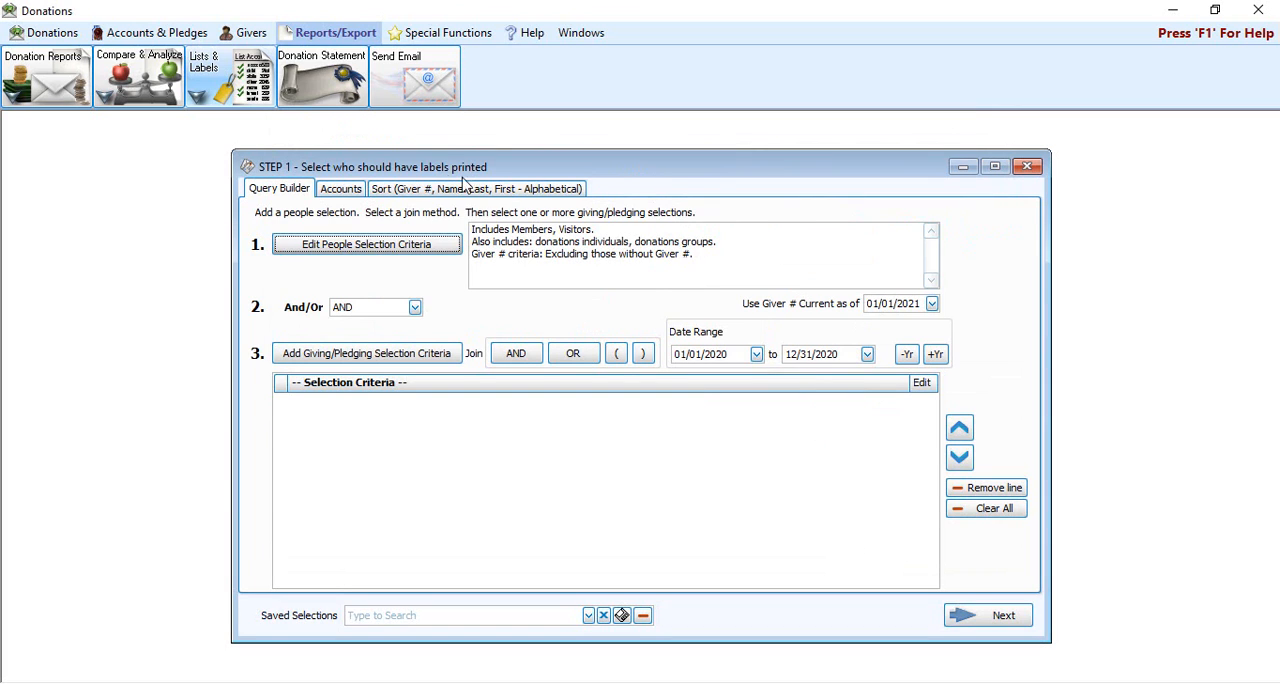
left_click(420, 190)
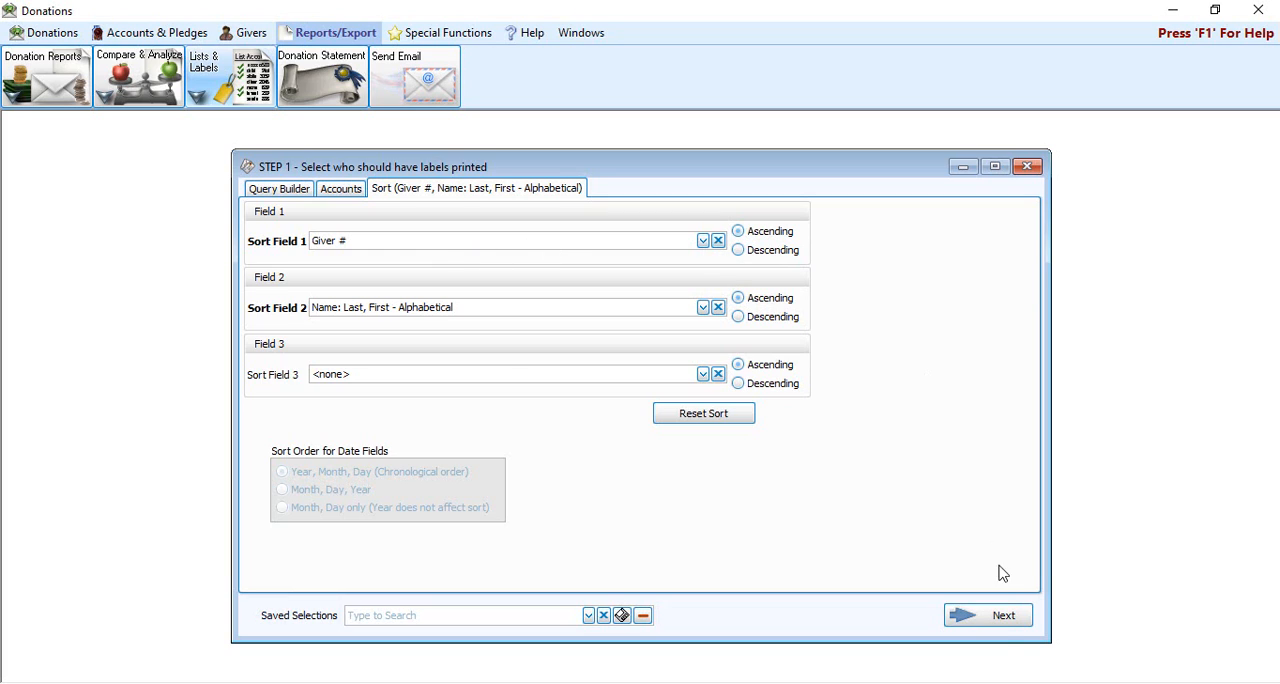
left_click(1008, 620)
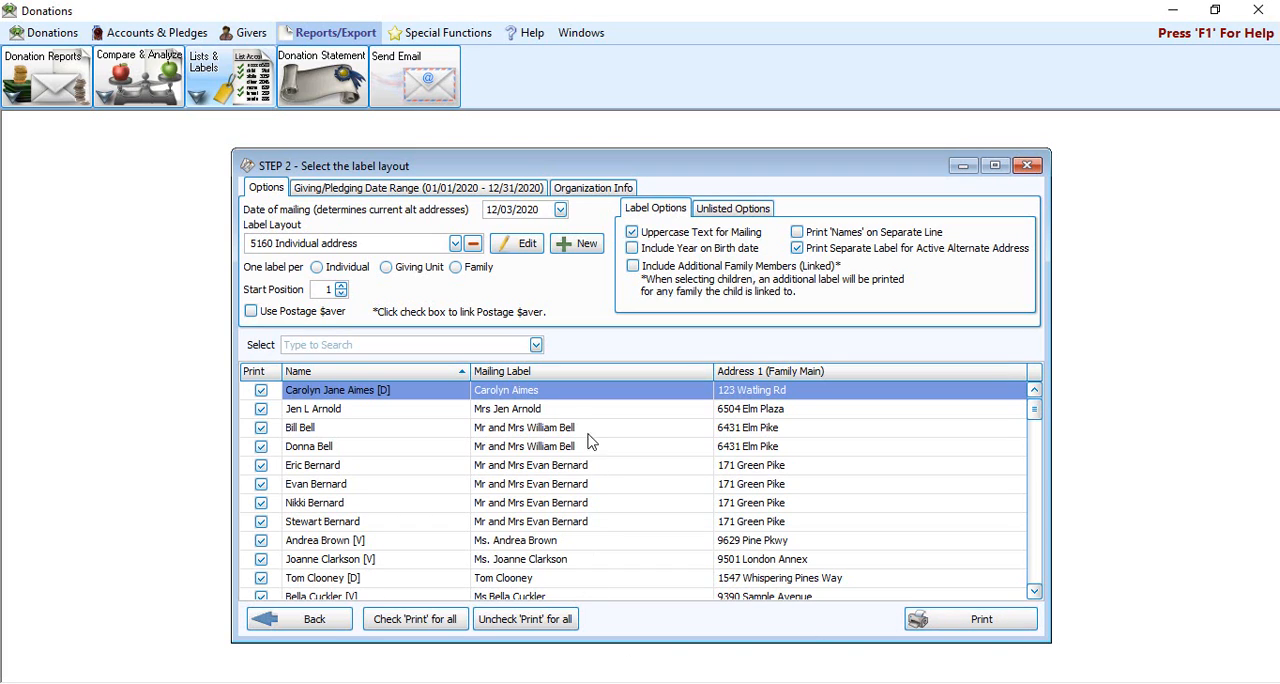
Step: Choose the label layout Address Label with Giving #
left_click(455, 246)
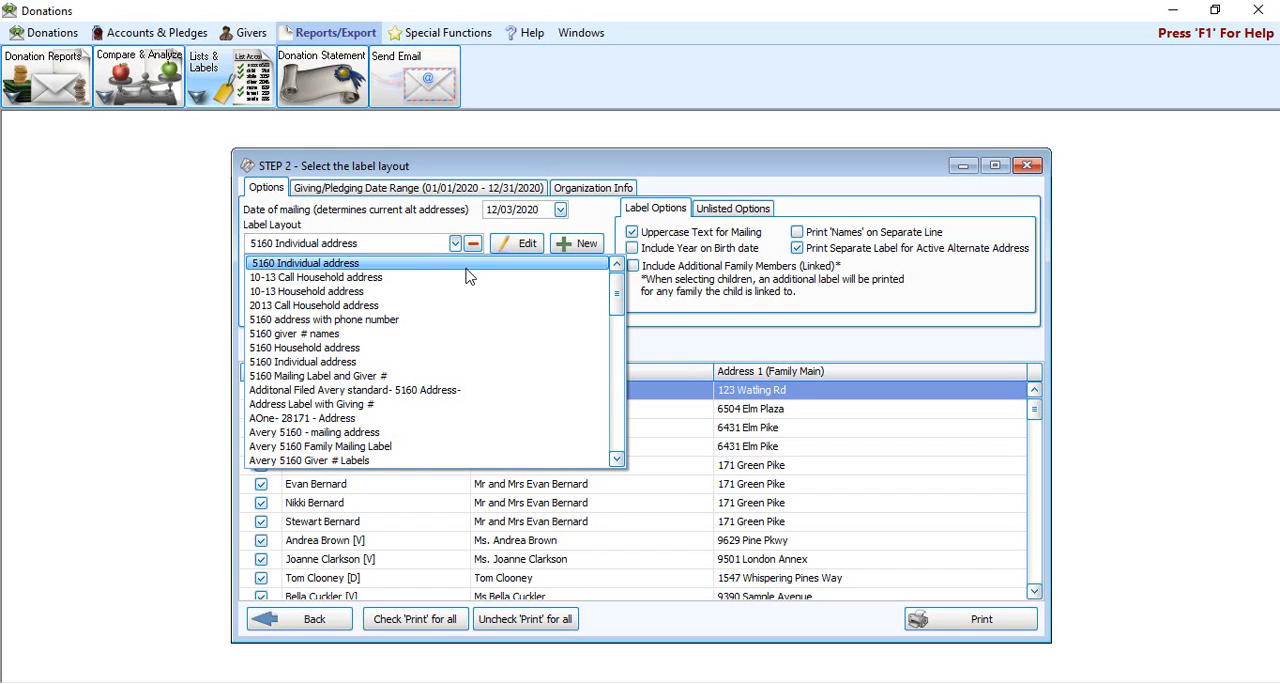
scroll(468, 277, "down", 1)
left_click(375, 362)
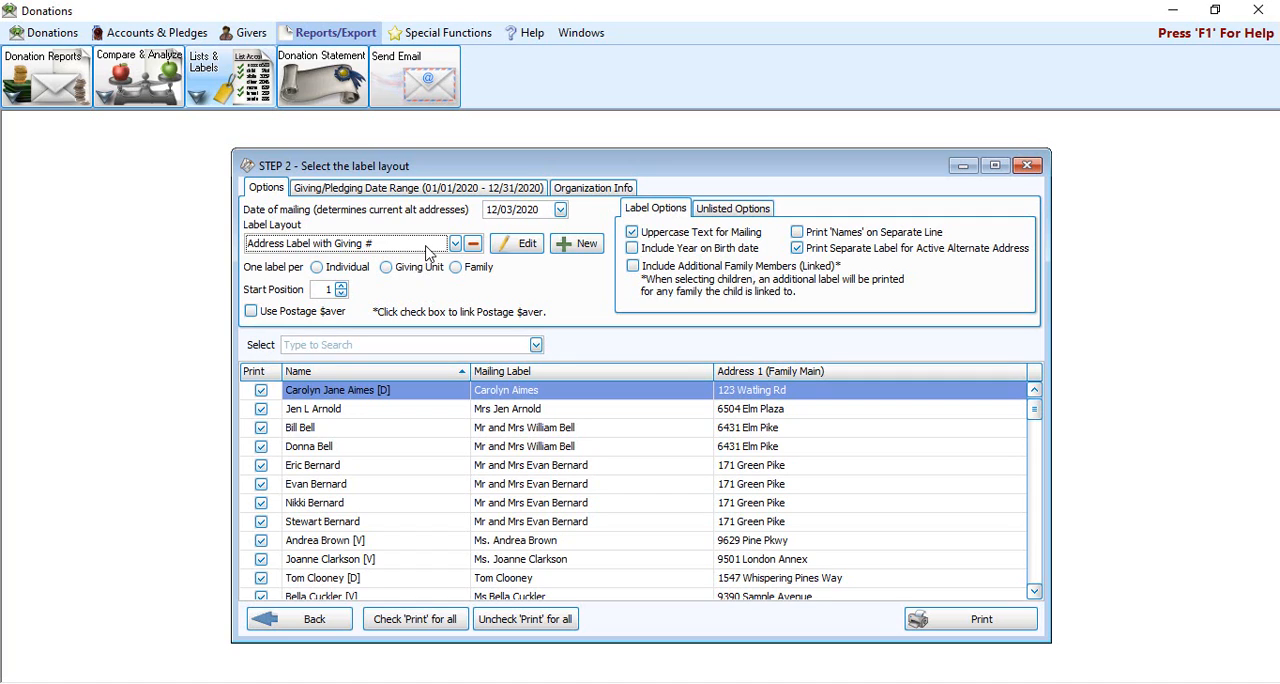
Step: Create a new label layout from Avery standard 5160 Address, and move its mailing address block to location 10,20
left_click(583, 246)
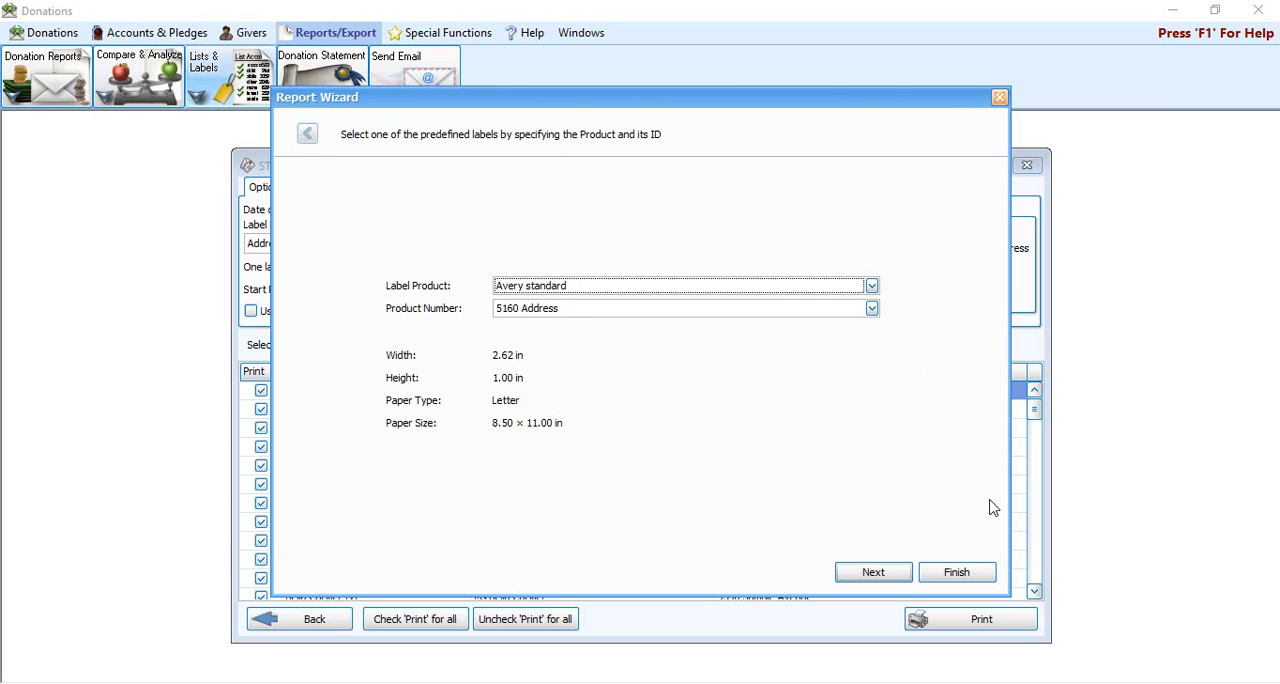
left_click(976, 577)
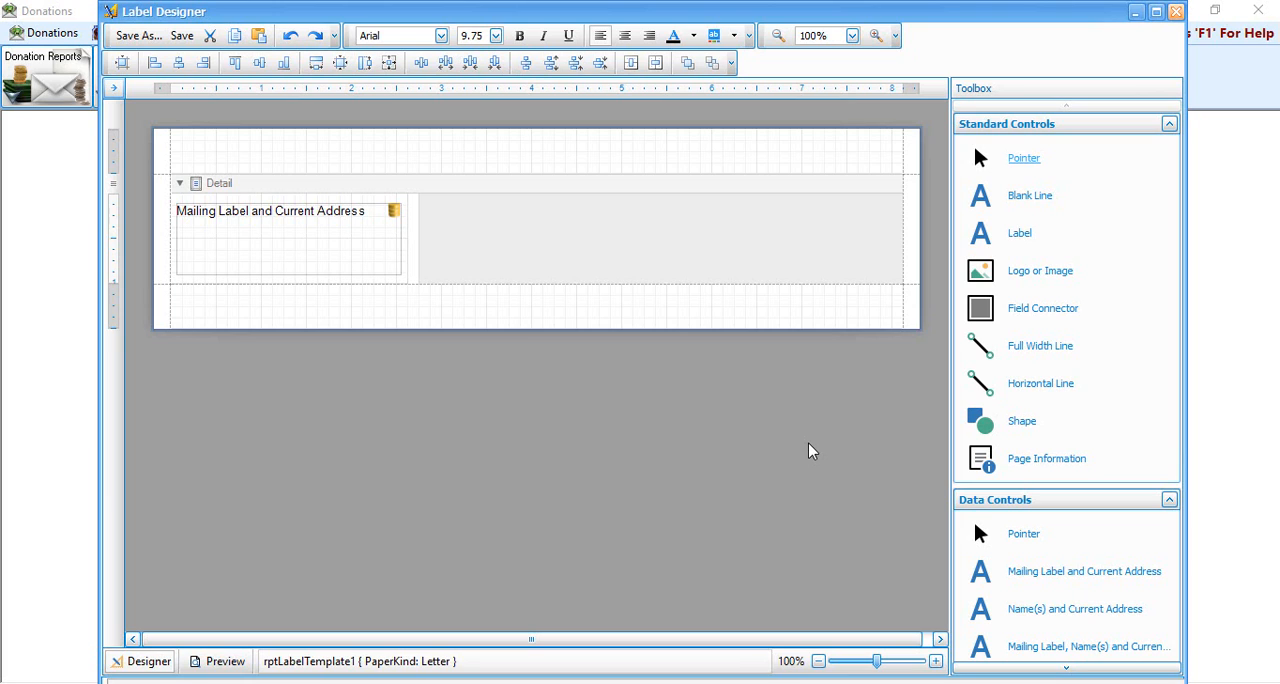
left_click(371, 236)
left_click_drag(371, 236, 307, 246)
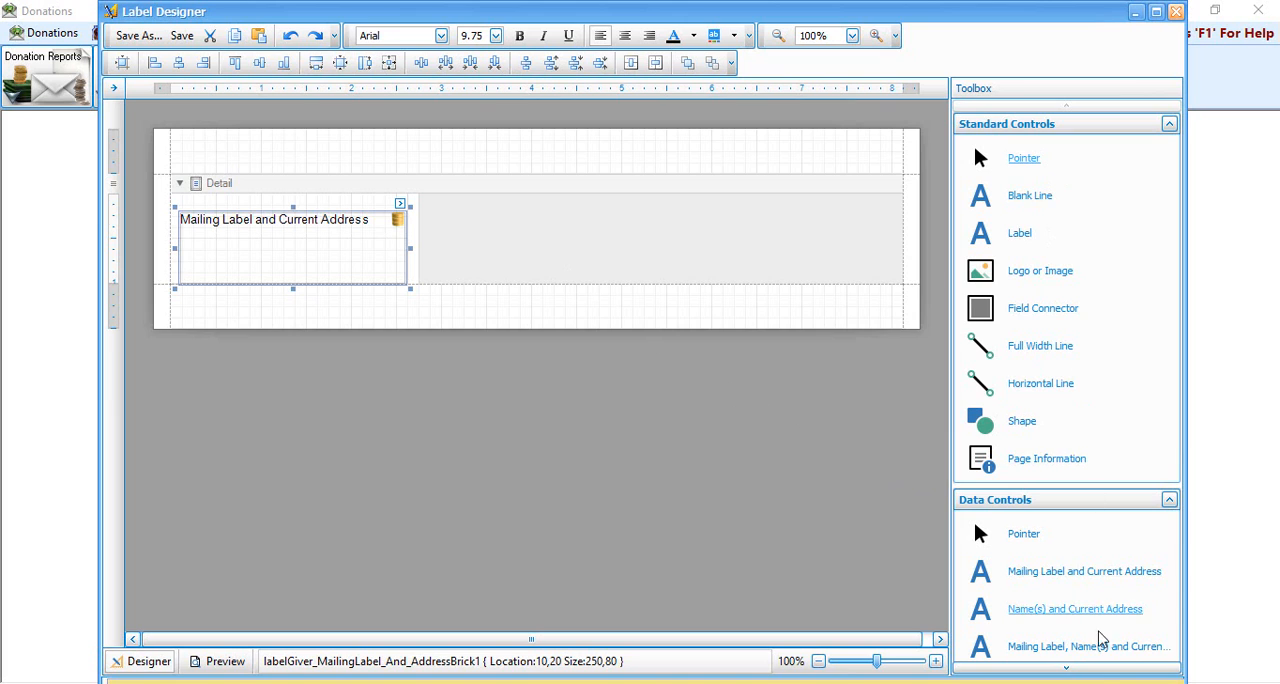
Step: Add the Giver # membership field to the label at location 10,0, directly above the mailing address block
left_click(1096, 670)
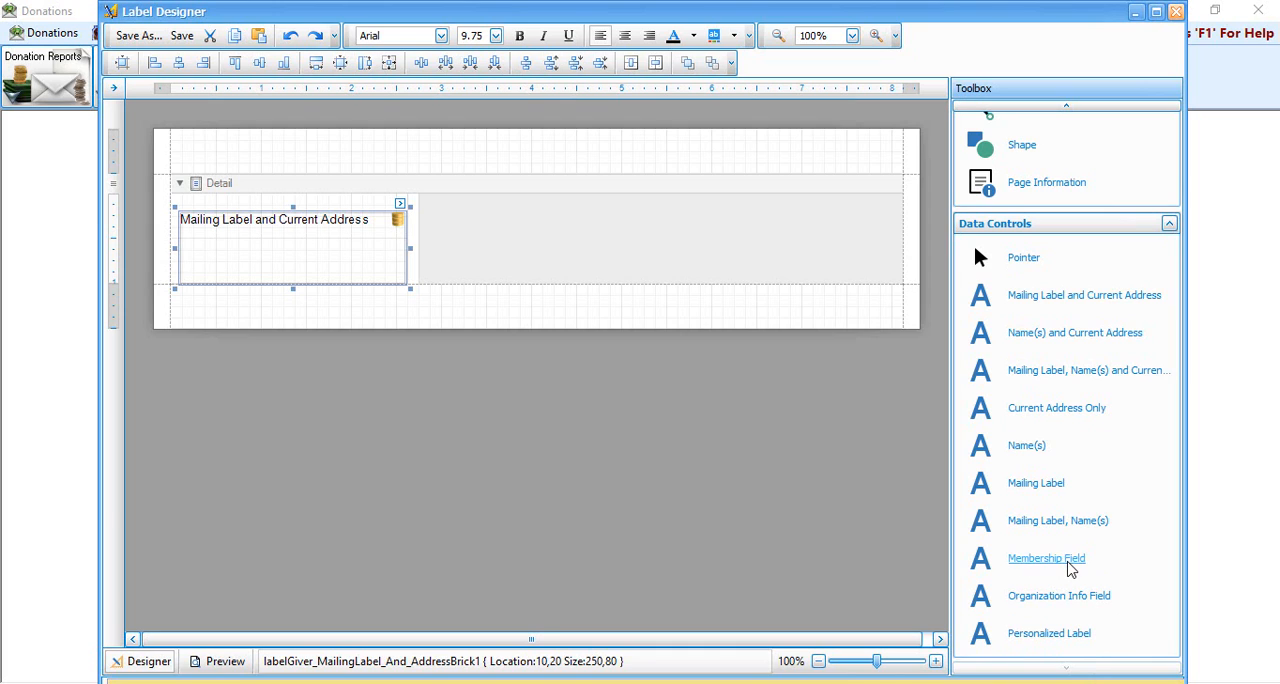
left_click_drag(1068, 565, 232, 216)
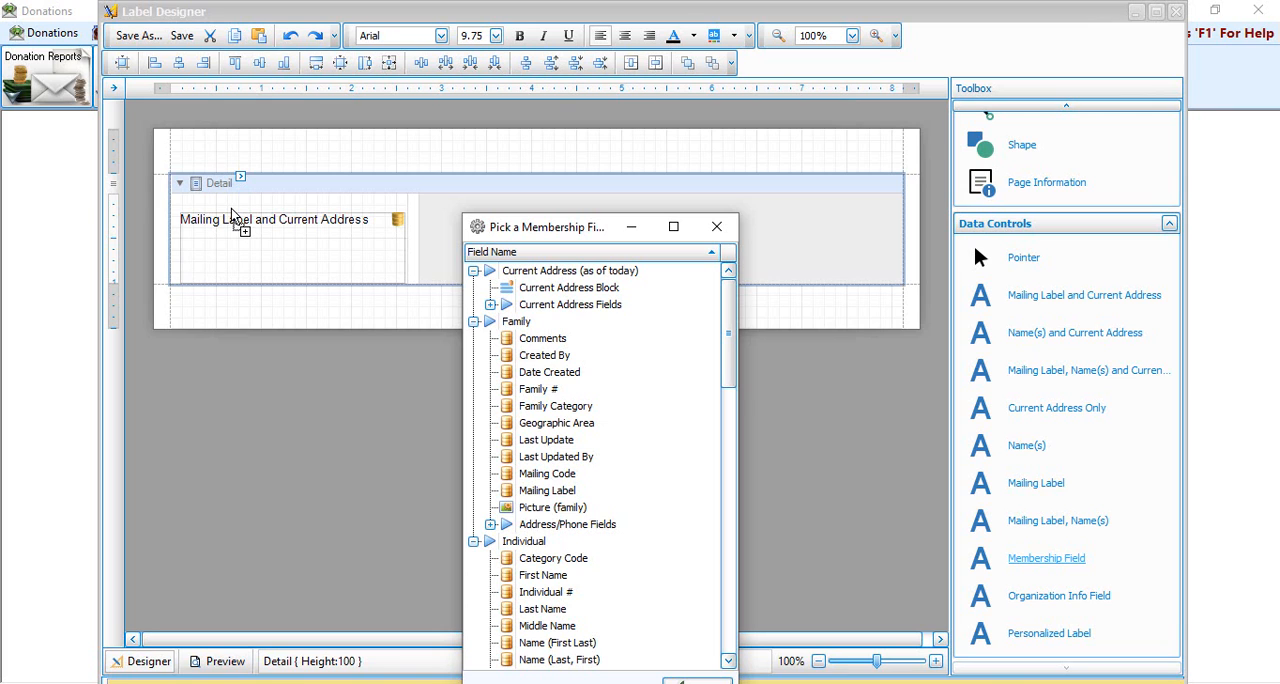
left_click_drag(587, 224, 591, 121)
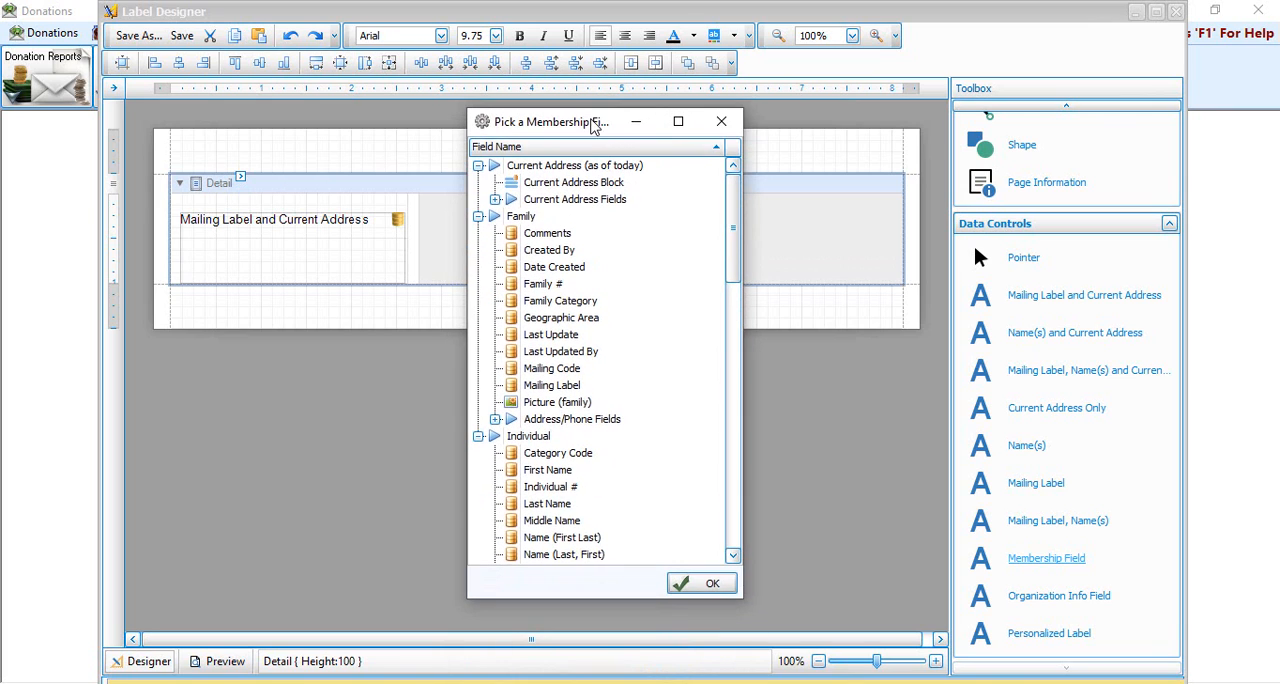
left_click_drag(738, 216, 748, 350)
scroll(643, 428, "down", 1)
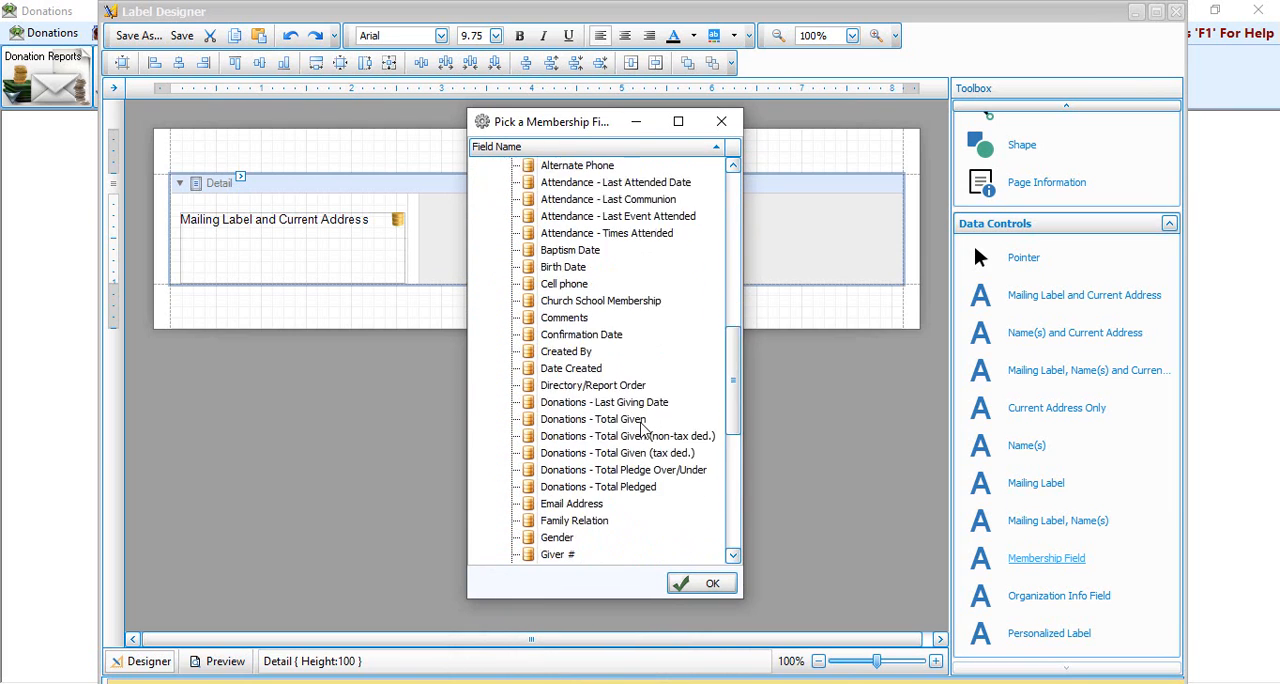
scroll(643, 428, "down", 2)
left_click(558, 455)
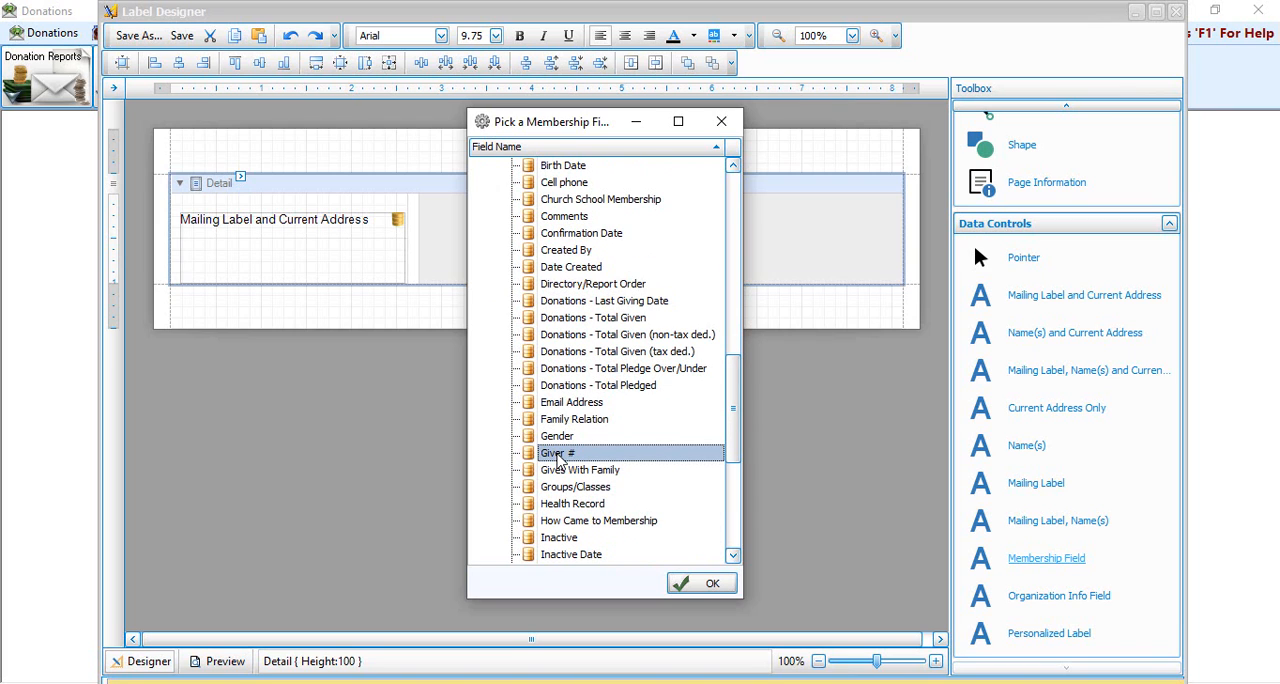
left_click(708, 588)
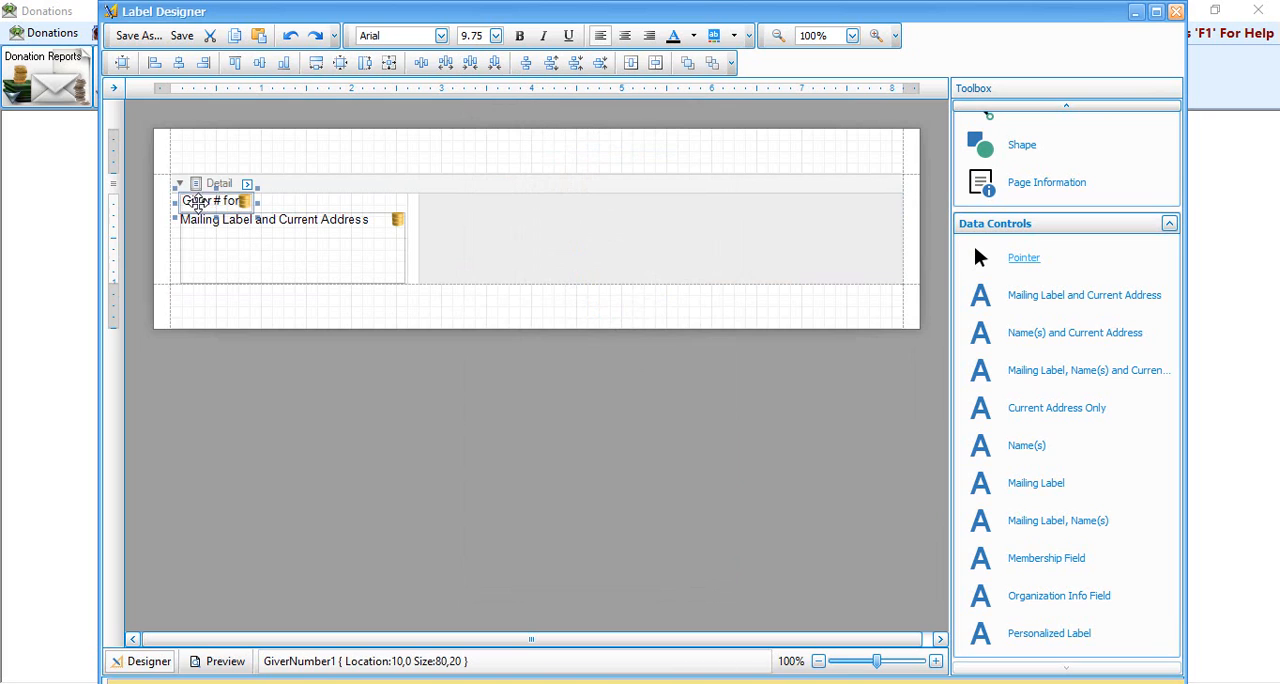
left_click(250, 256)
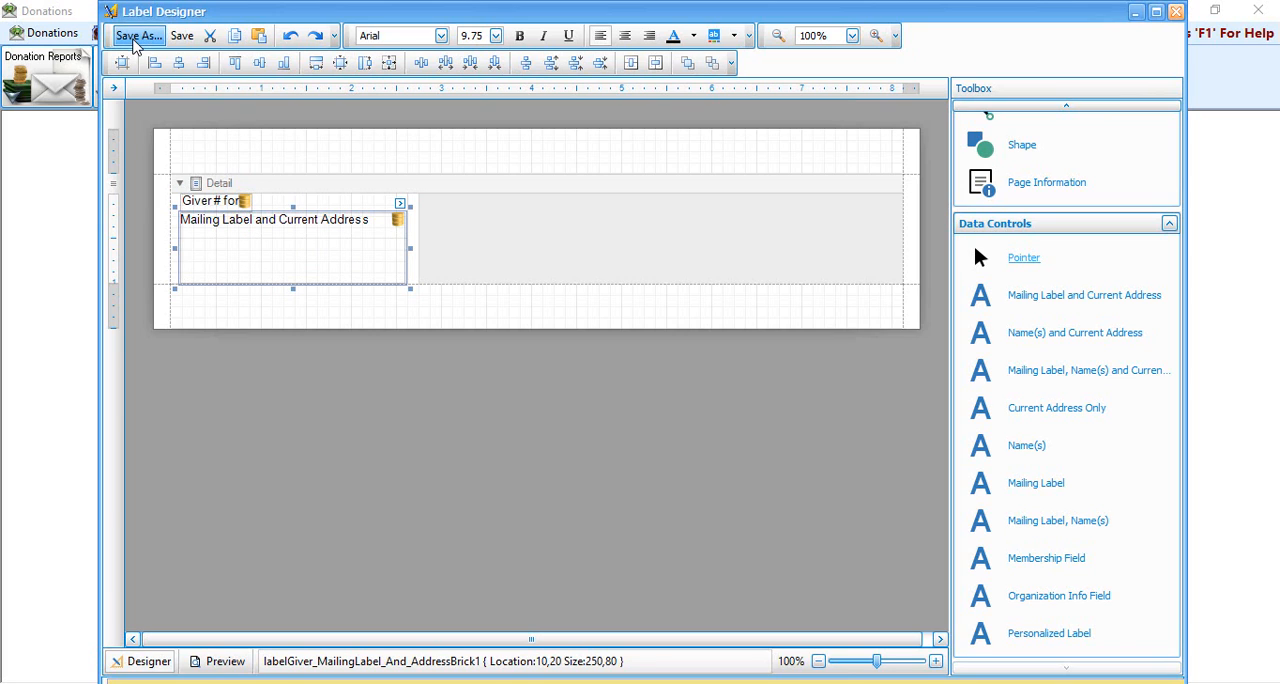
Step: Save the label layout as "5160 Giver # Labels" and close the label designer
left_click(137, 38)
type("5160")
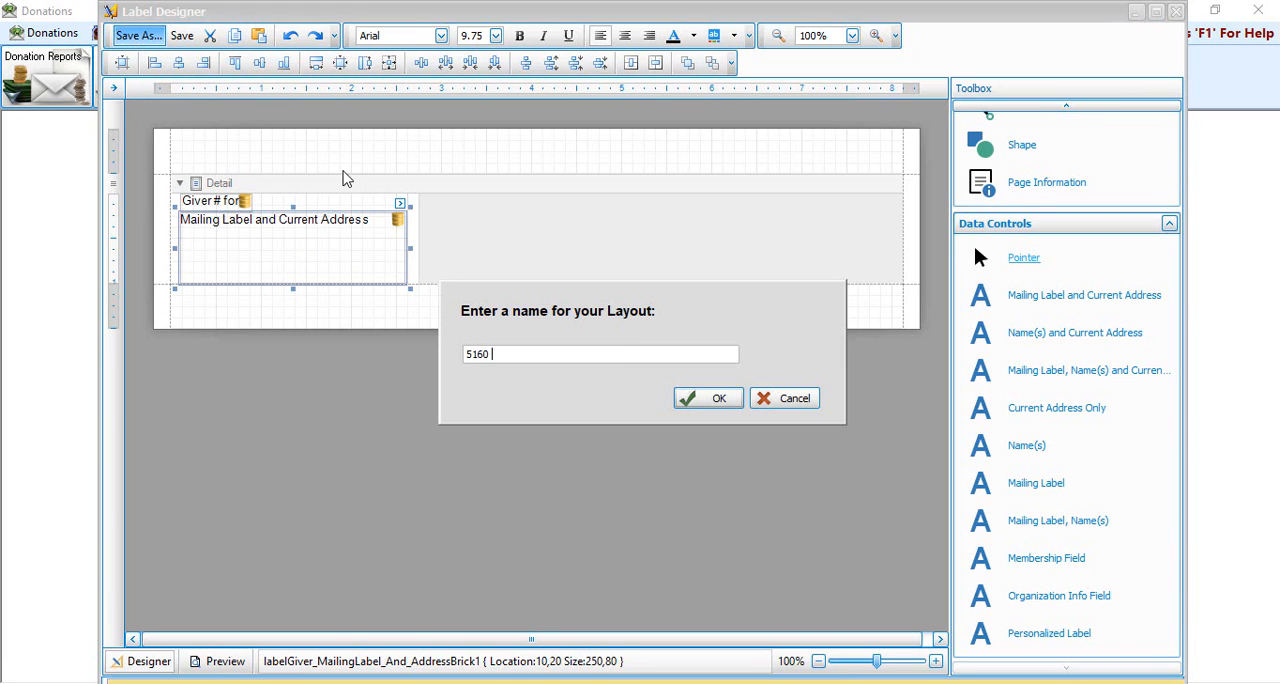
type(" Giver # Labels")
left_click(716, 400)
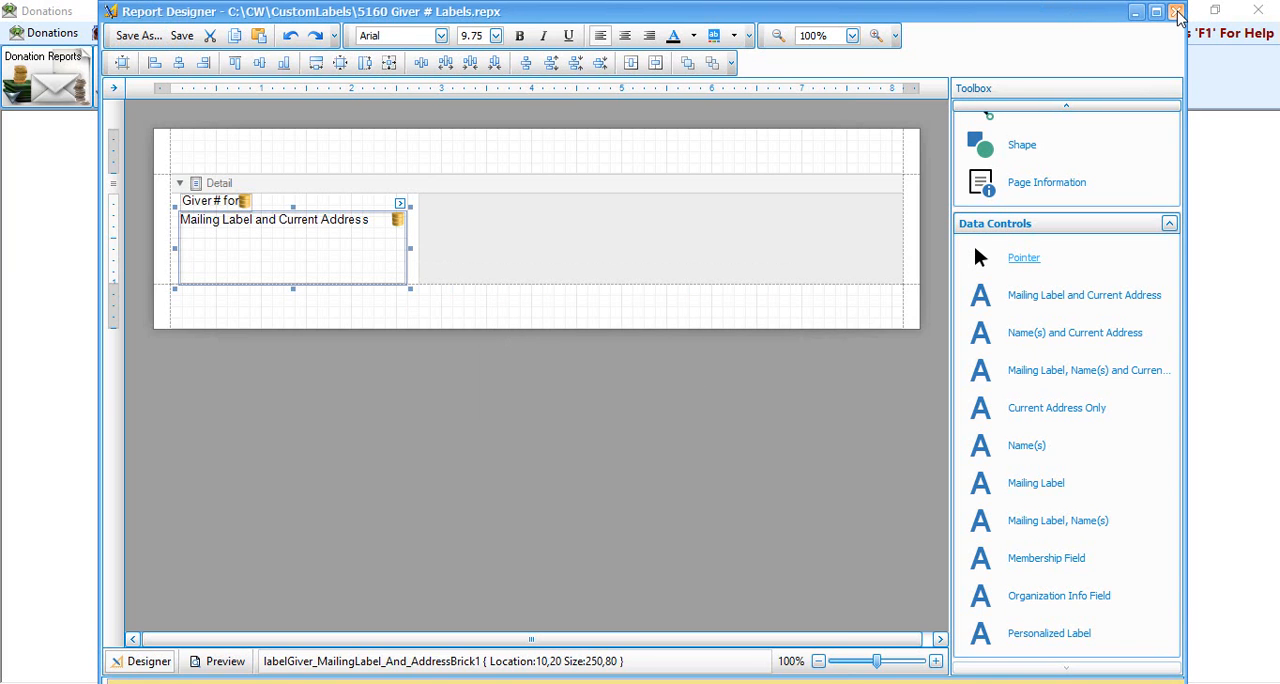
left_click(1177, 13)
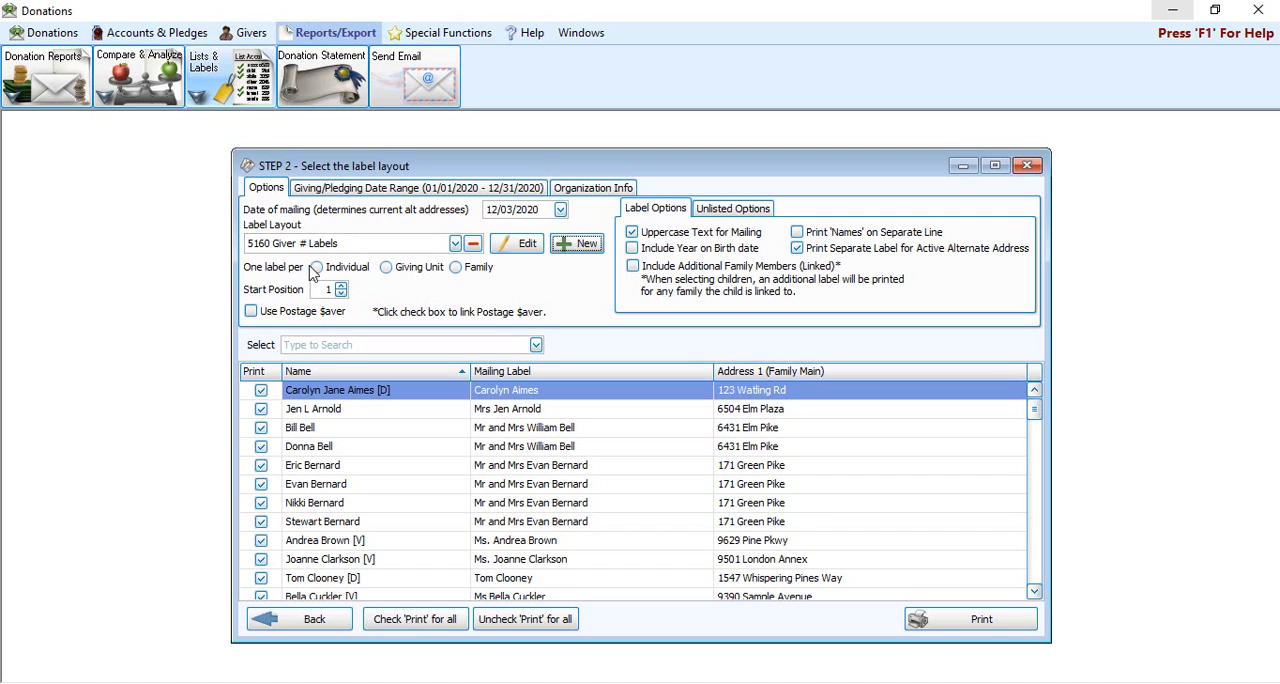
Step: Preview the labels for printing with one label per giving unit, and close the preview and the label setup
left_click(404, 272)
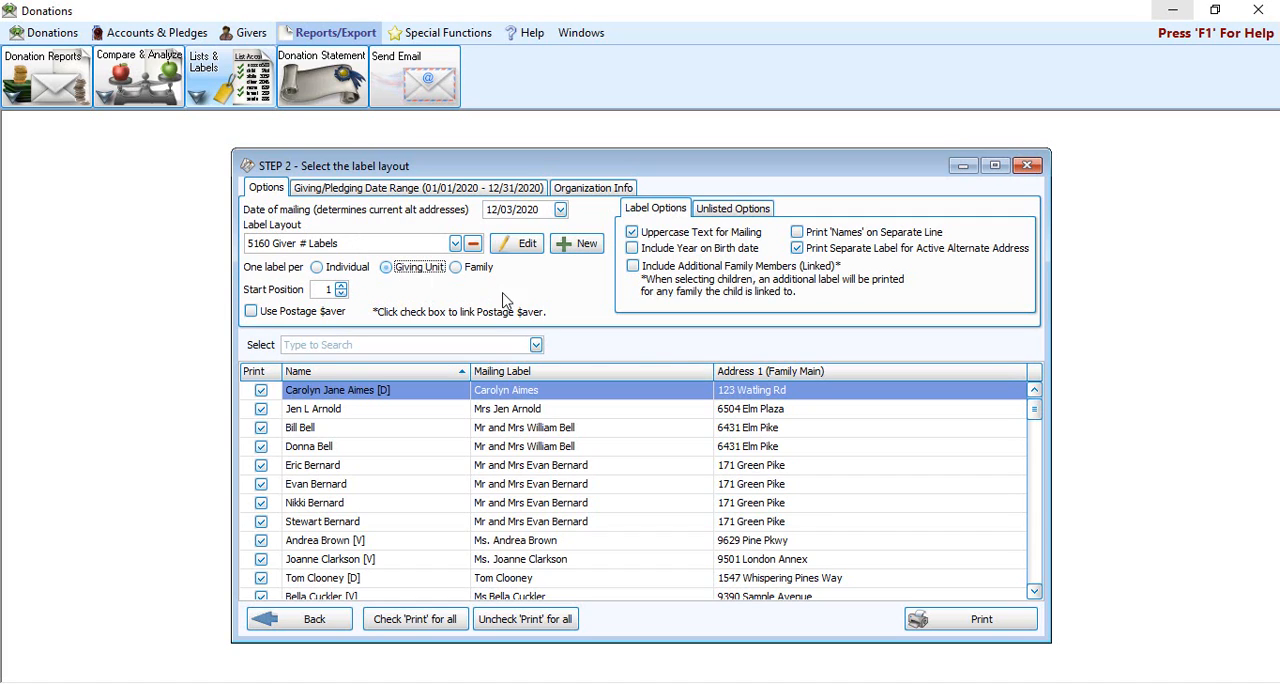
left_click(992, 624)
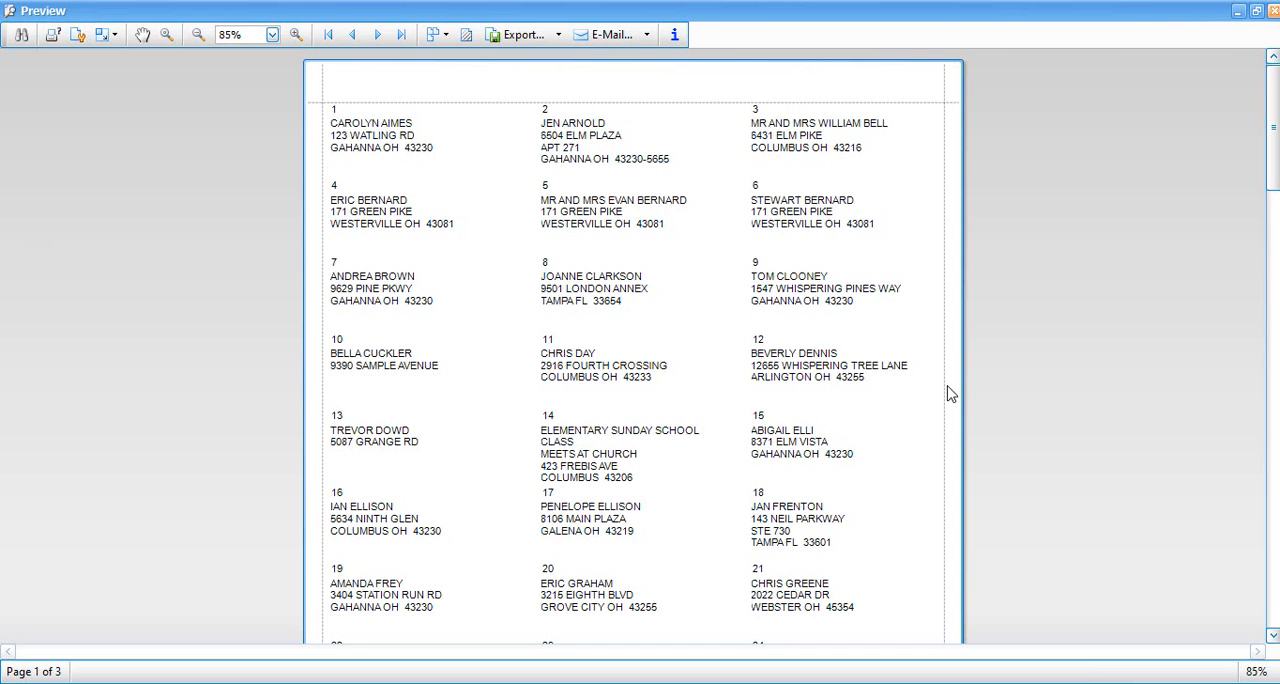
left_click(1271, 10)
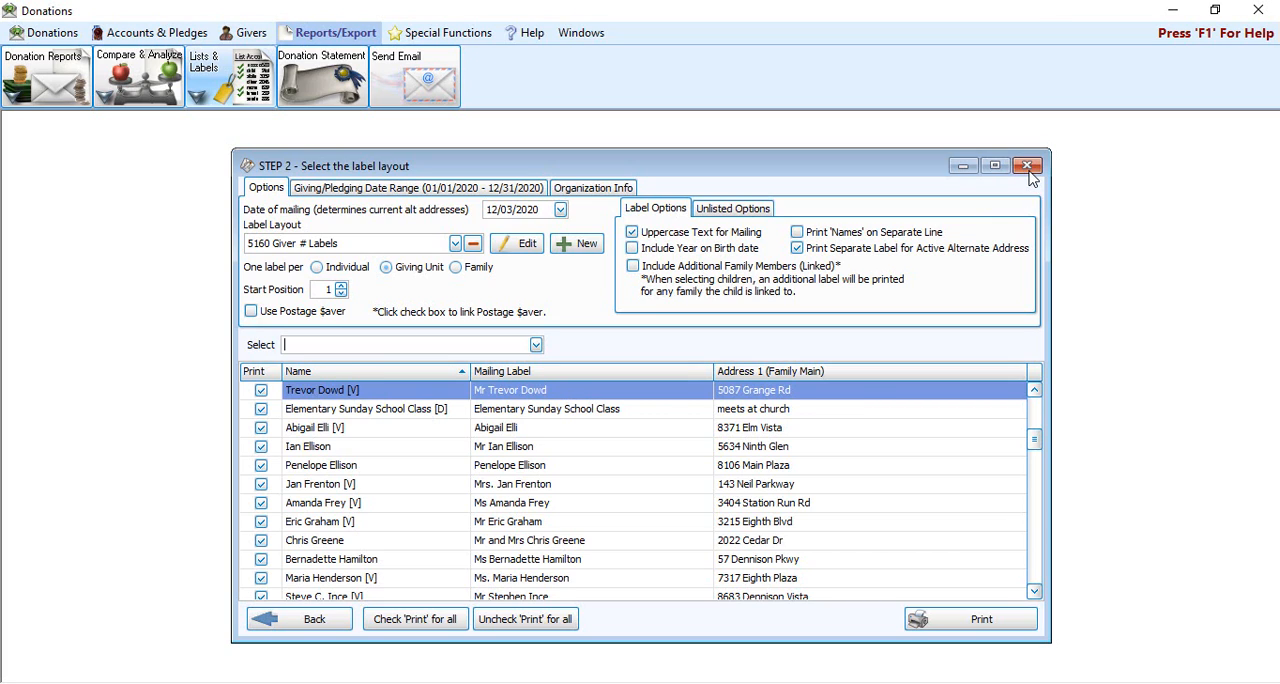
left_click(1032, 178)
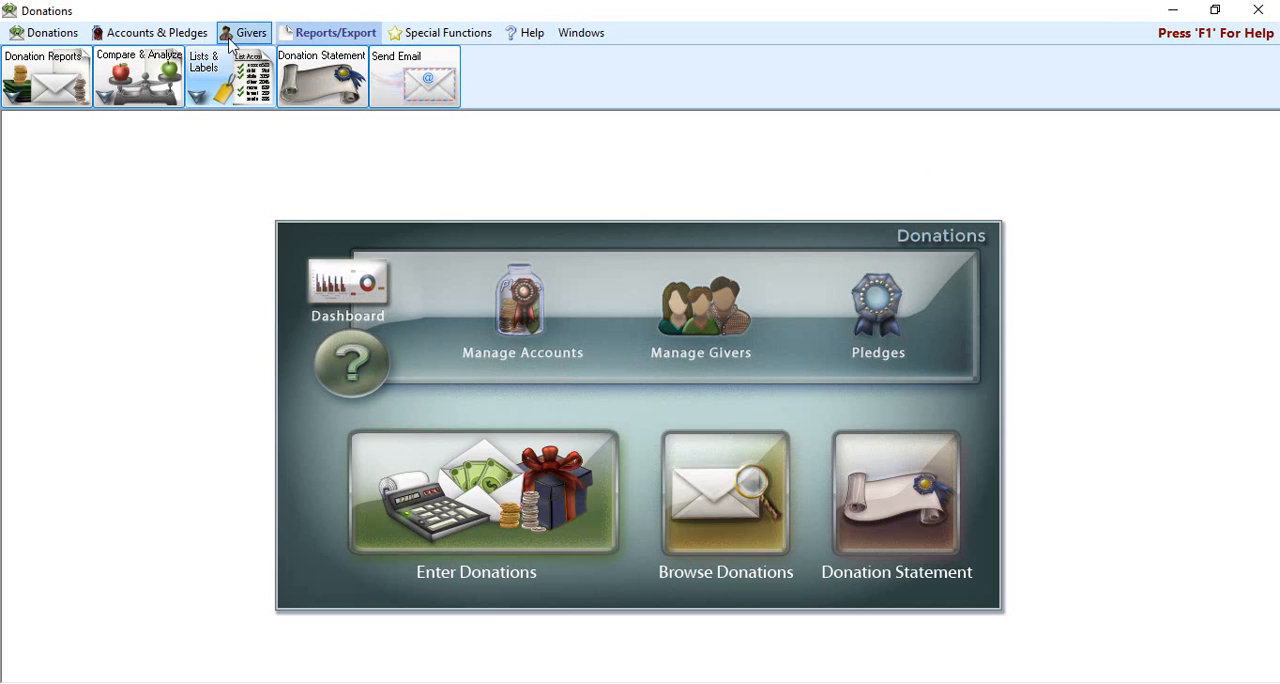
Step: Open the campaign pledges and load the General Fund 2019 campaign
left_click(181, 40)
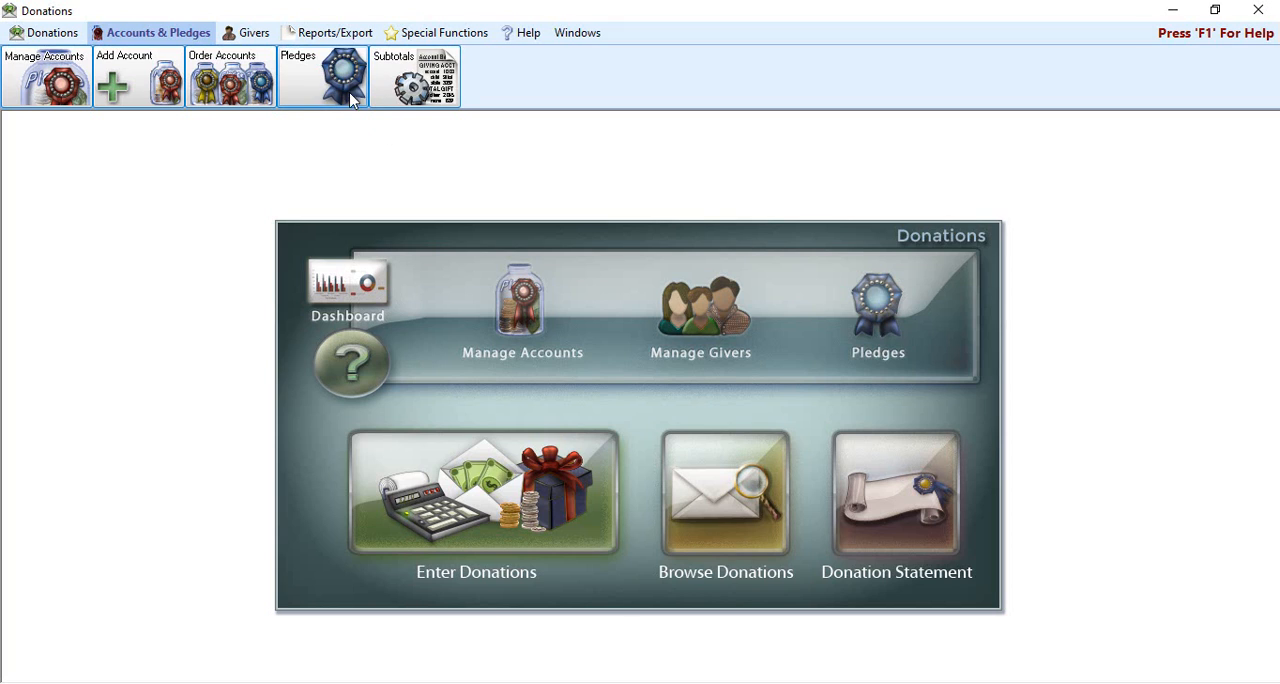
left_click(878, 300)
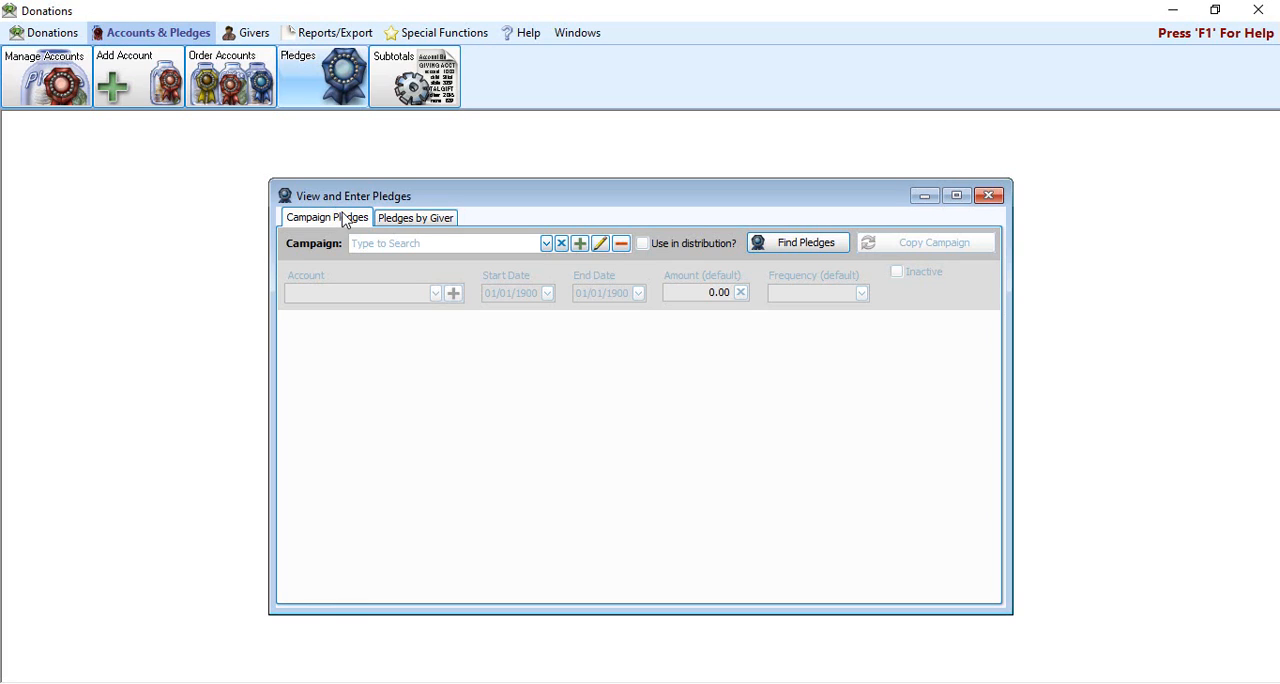
left_click(546, 245)
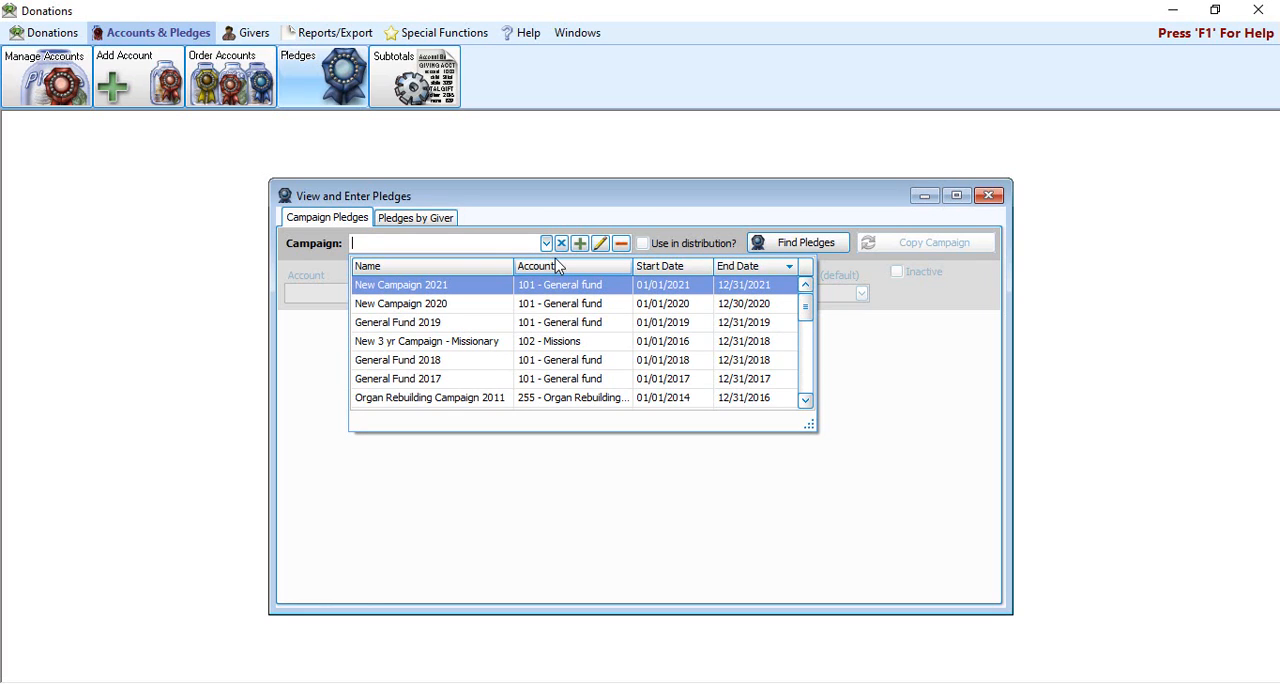
left_click(606, 290)
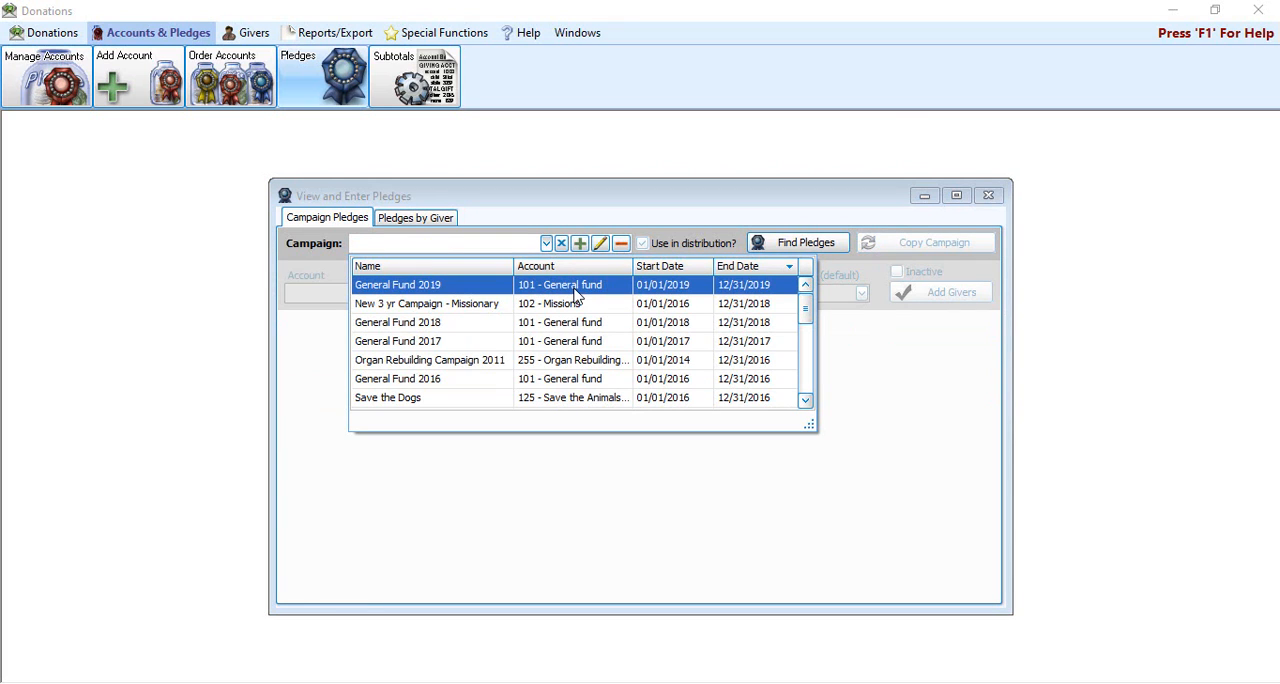
left_click(577, 291)
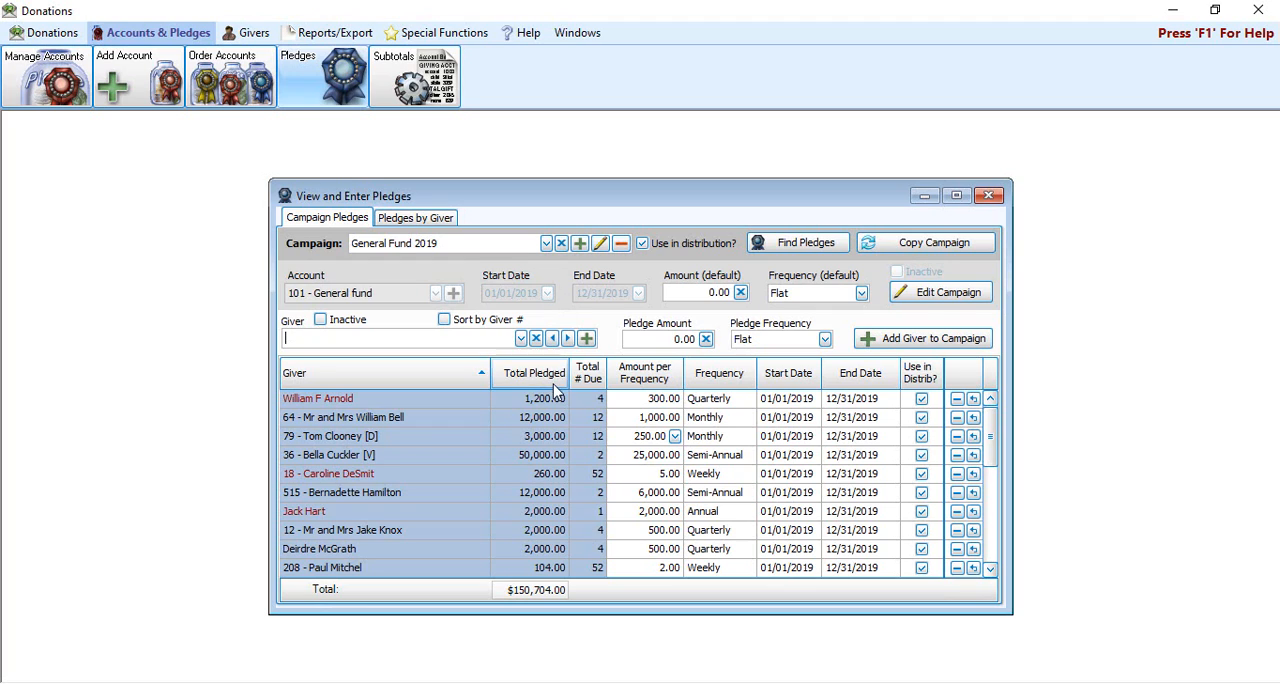
Step: Copy the General Fund 2019 campaign as "New Campaign 2020" with dates 01/01/2020 to 12/30/2020
left_click(907, 247)
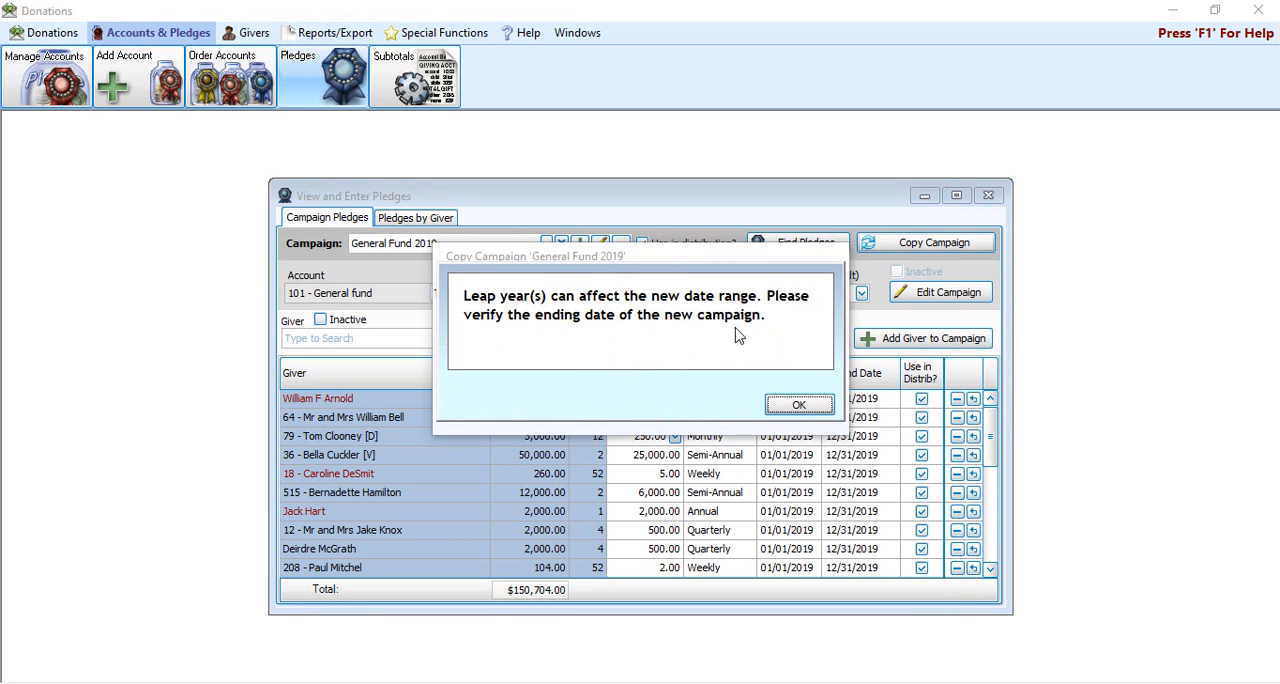
left_click(798, 406)
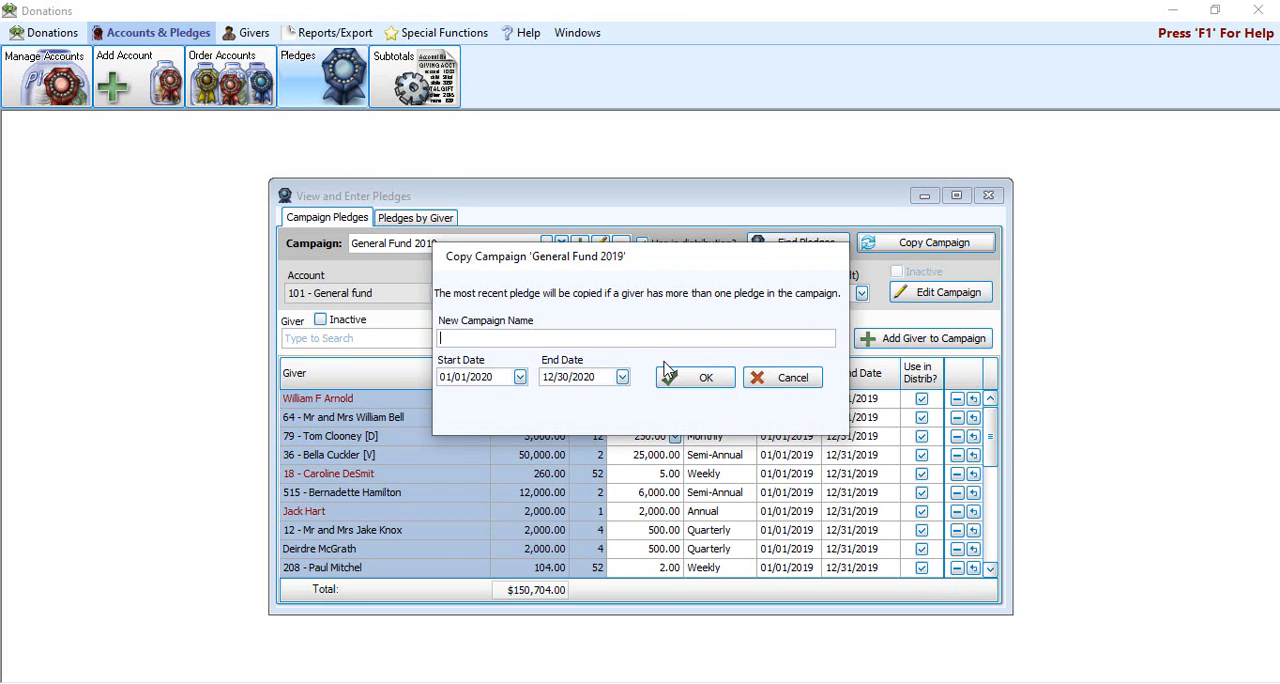
type("New Campaign 2020")
left_click_drag(679, 260, 628, 369)
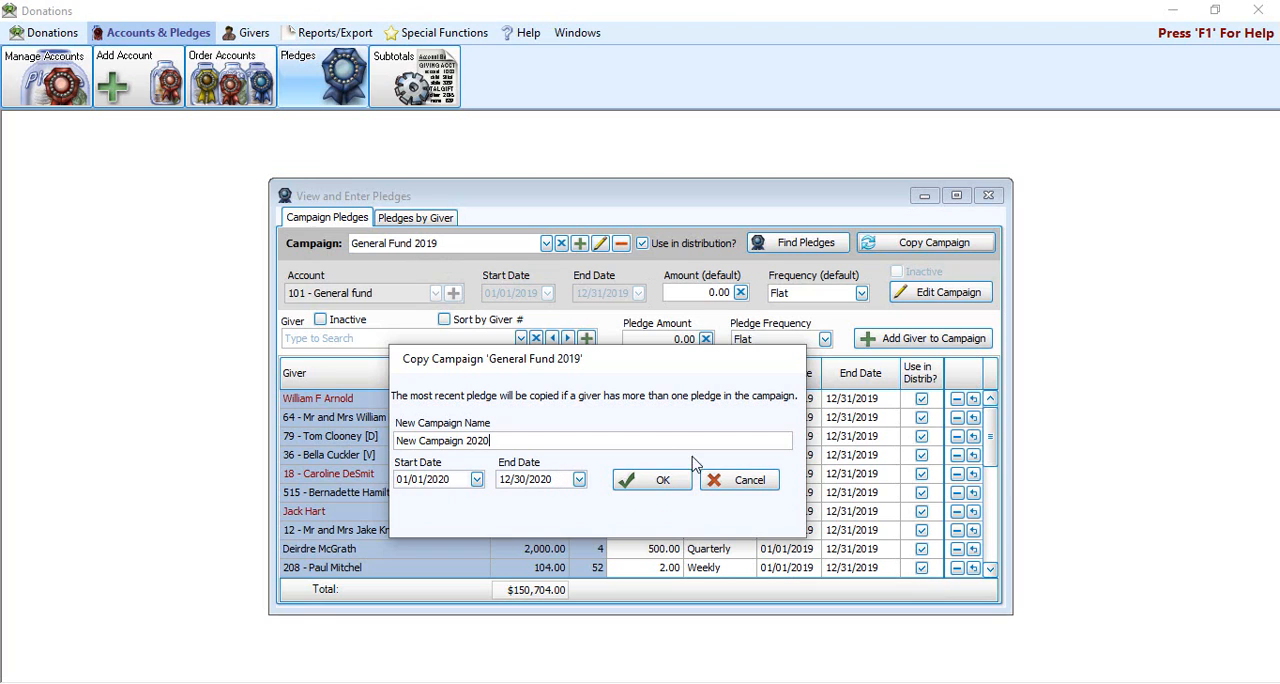
left_click(660, 484)
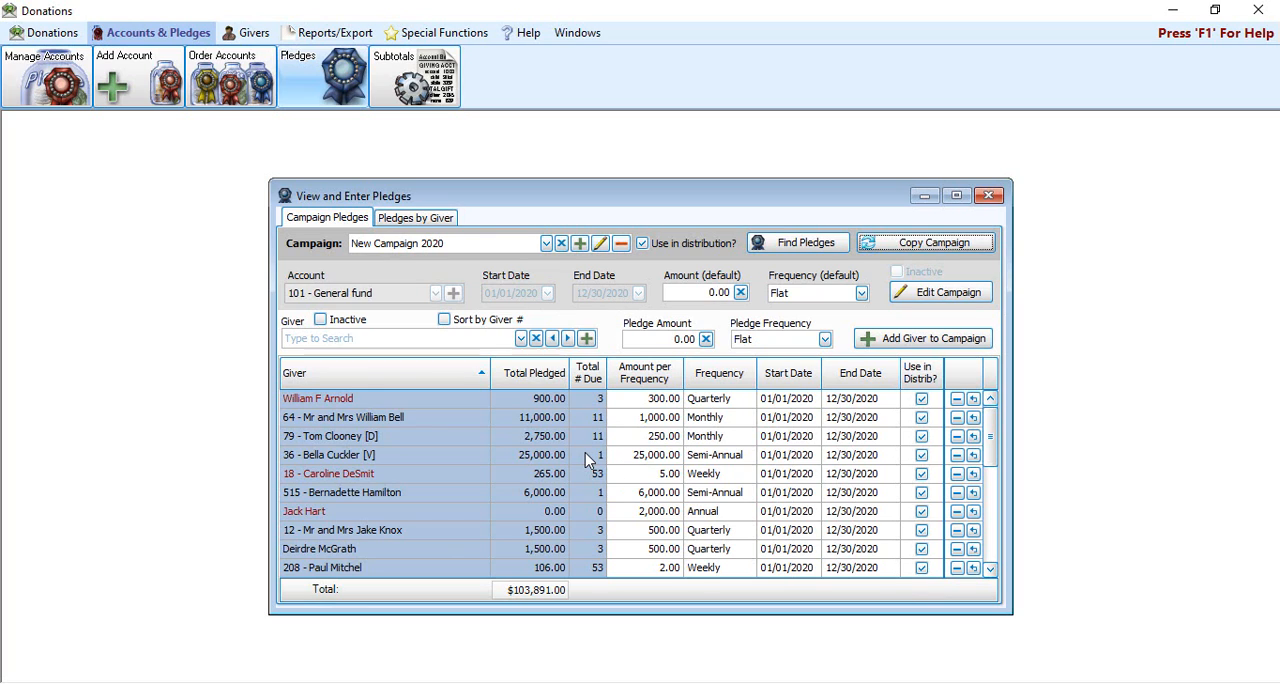
Step: Delete the 2,000.00 annual pledge from New Campaign 2020
mouse_move(588, 458)
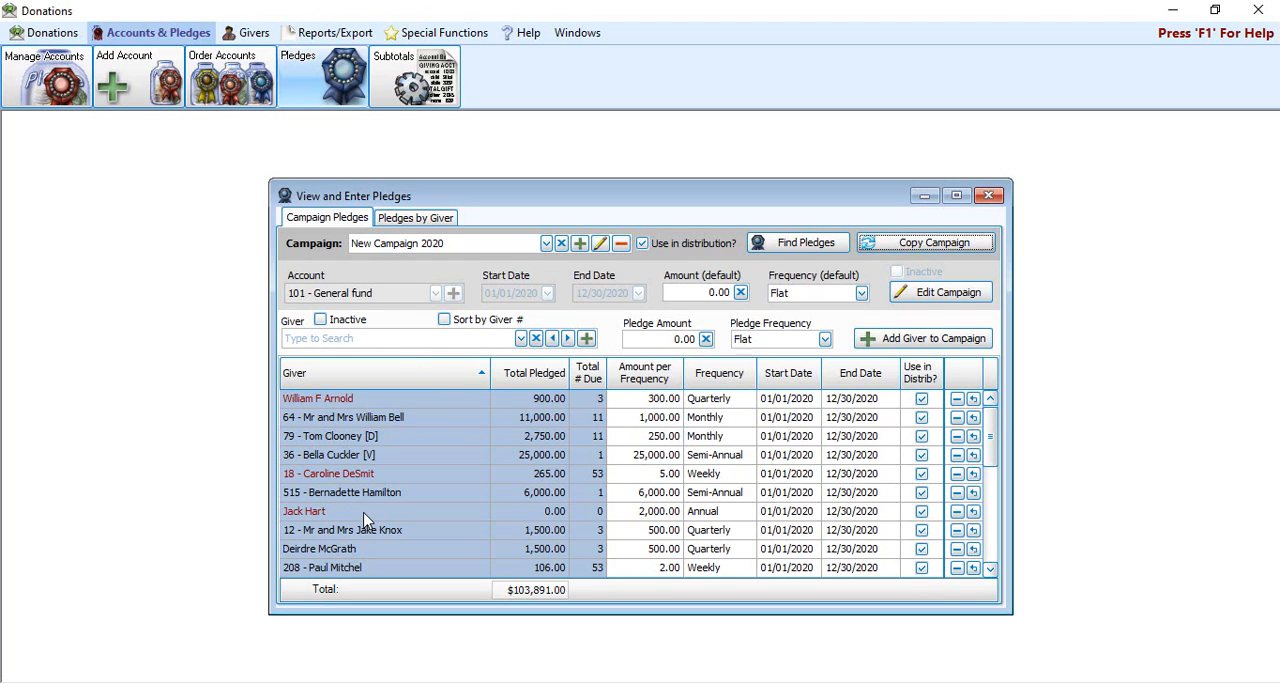
left_click(957, 513)
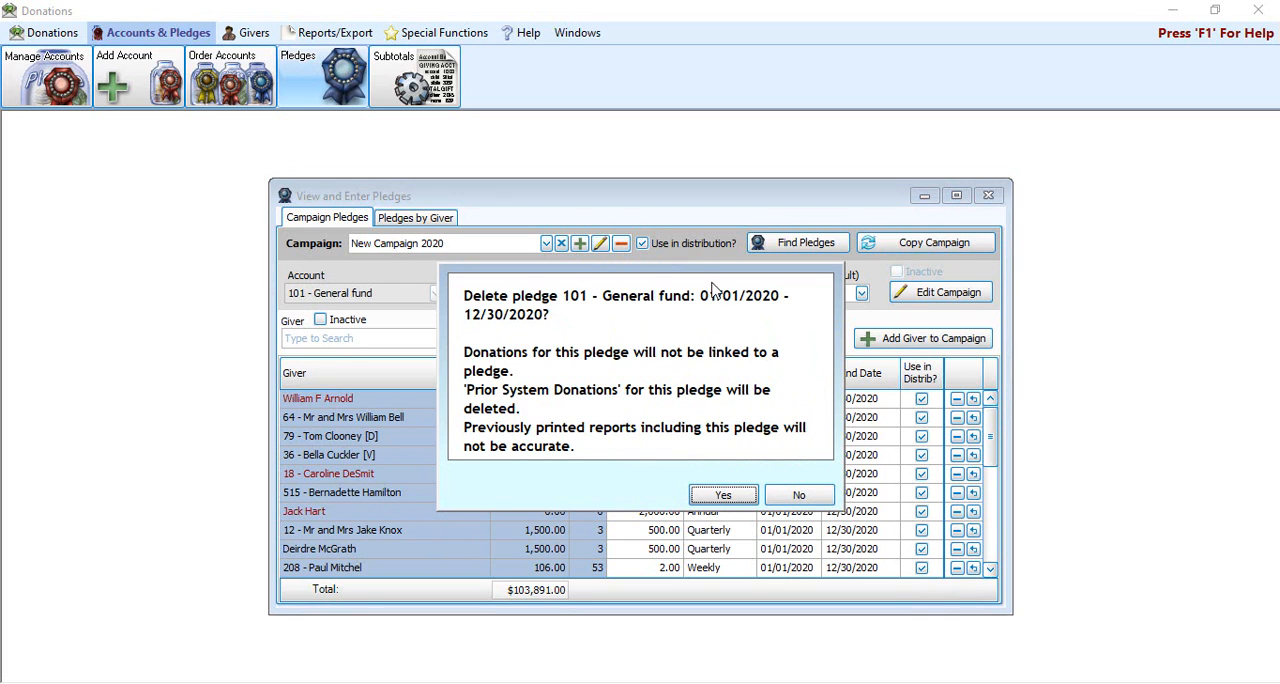
left_click(722, 495)
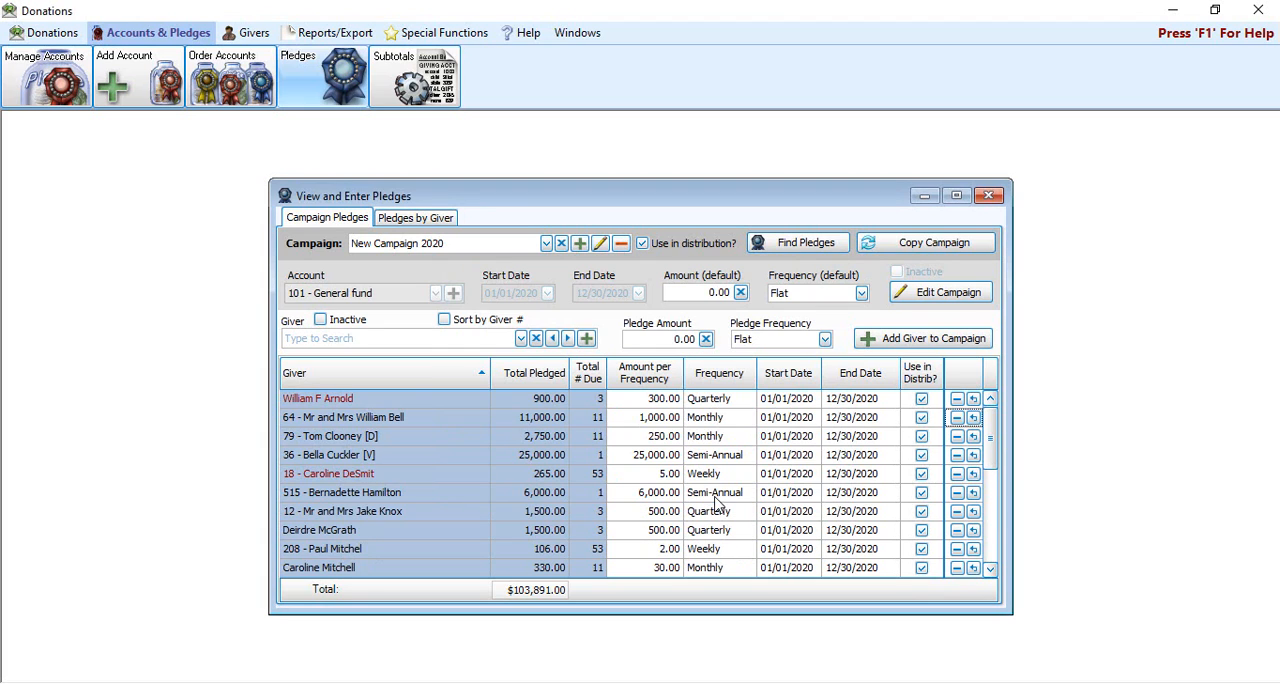
Step: Set the amount per frequency of the second giver's monthly pledge in New Campaign 2020 to 1,500.00
left_click(677, 422)
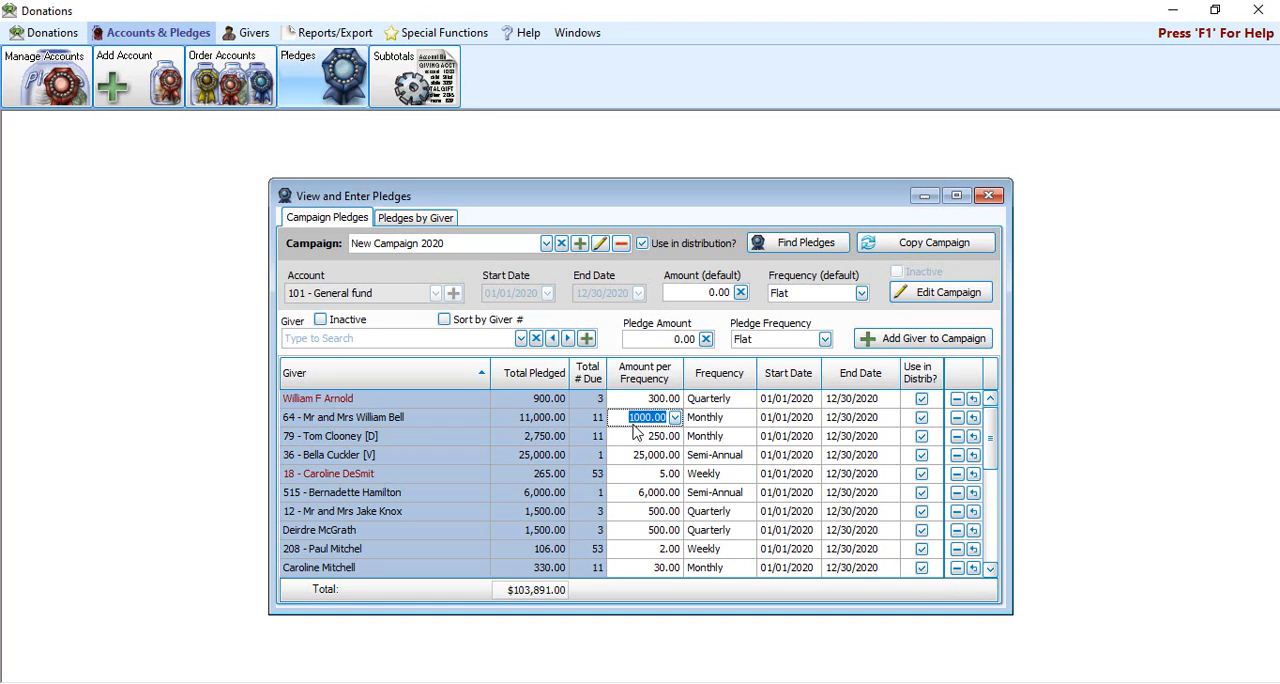
type("1500")
key("Tab")
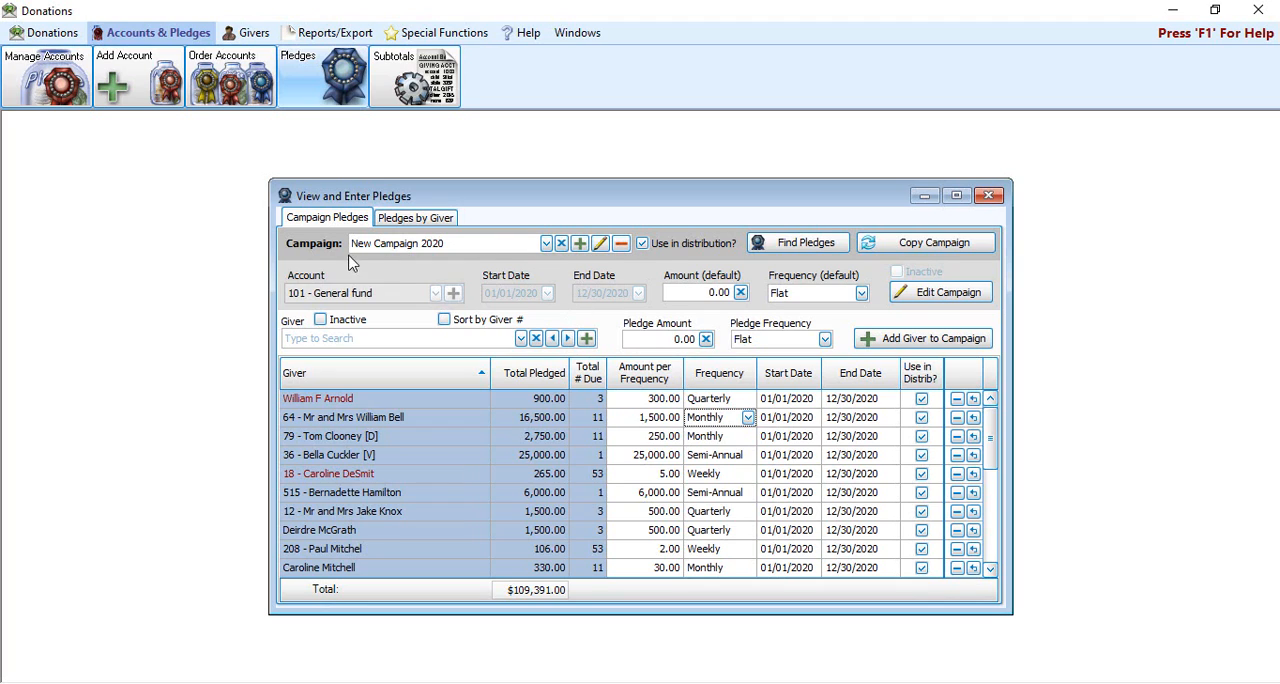
Step: Add a new pledge campaign named "New Campaign 2021"
left_click(579, 244)
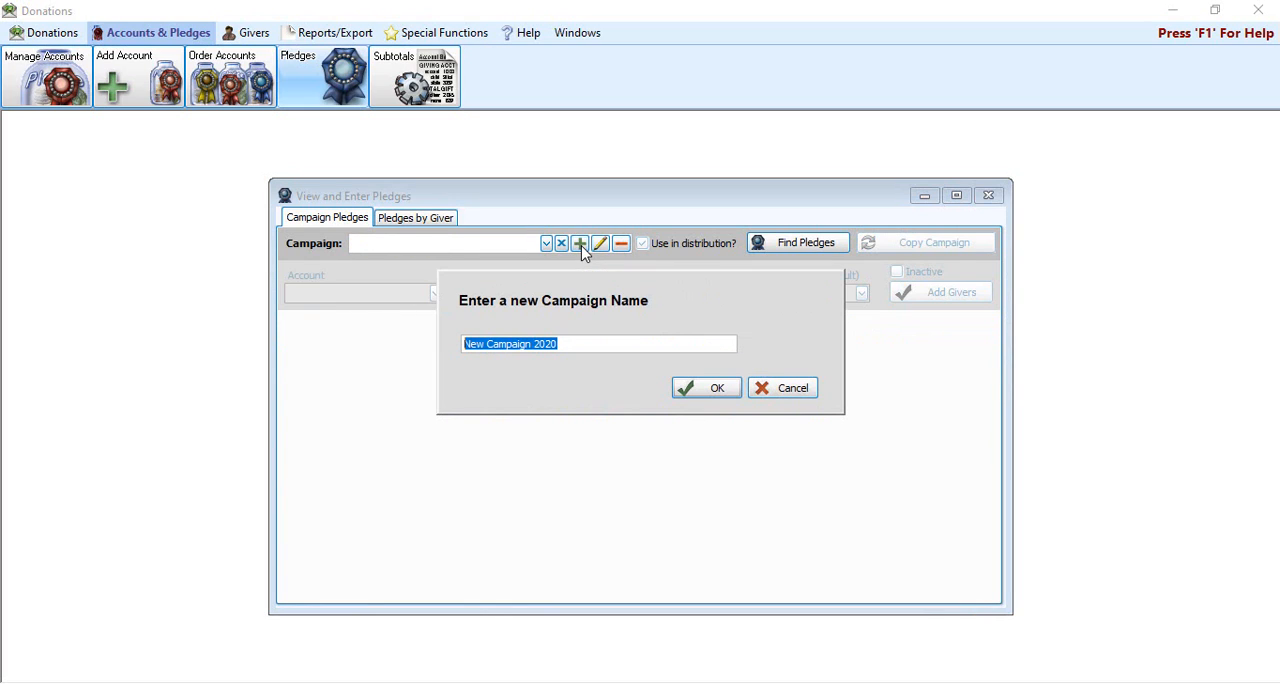
left_click(569, 344)
key("BackSpace")
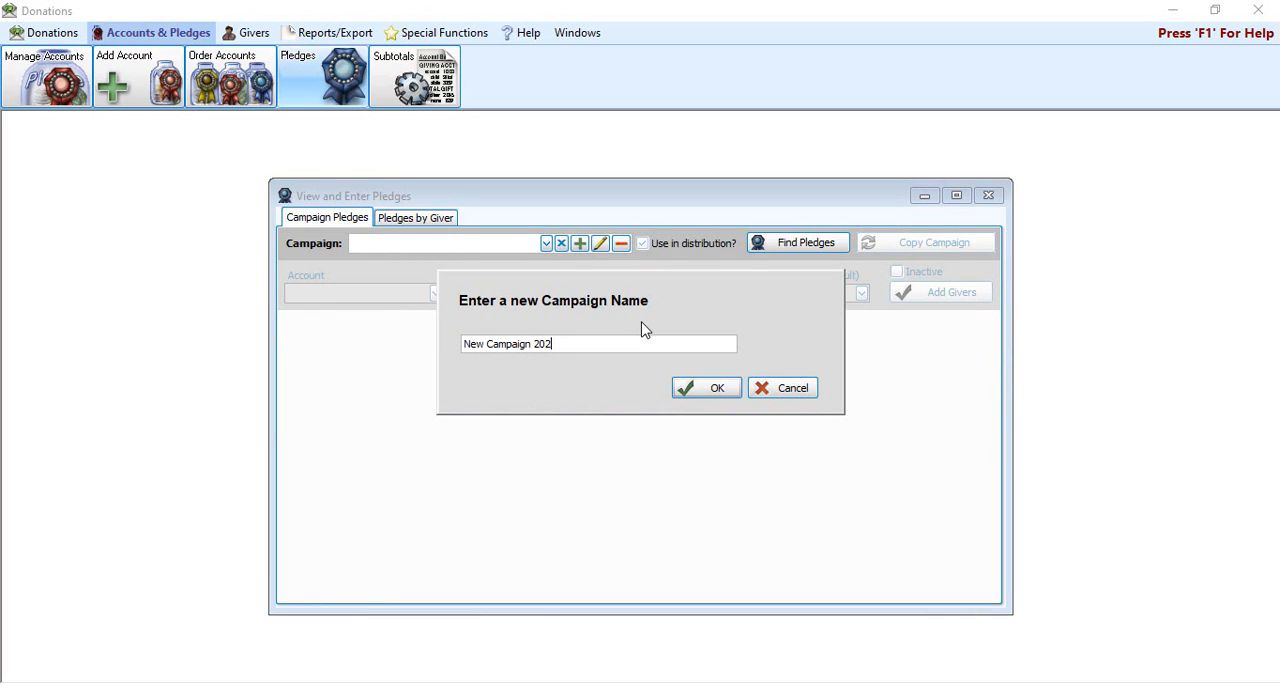
type("1")
left_click(709, 392)
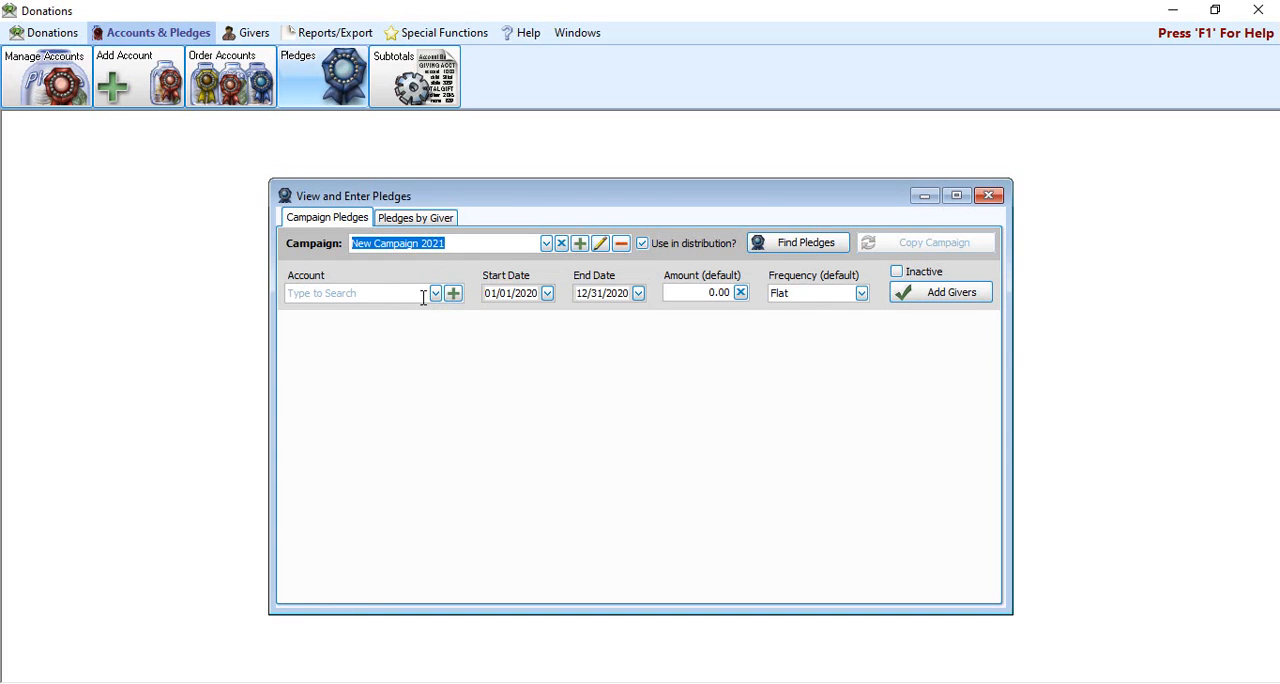
Step: Assign New Campaign 2021 to the General fund account with dates 01/01/2021 to 12/31/2021, and proceed to adding givers
left_click(435, 293)
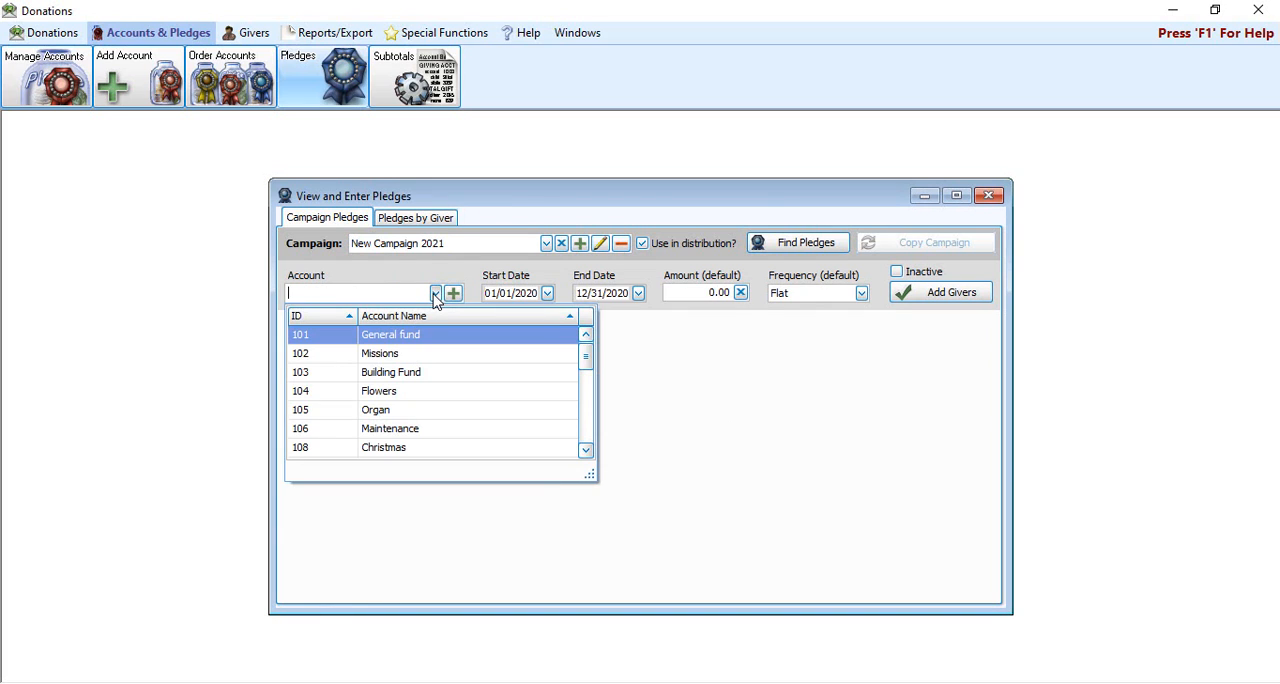
left_click(392, 341)
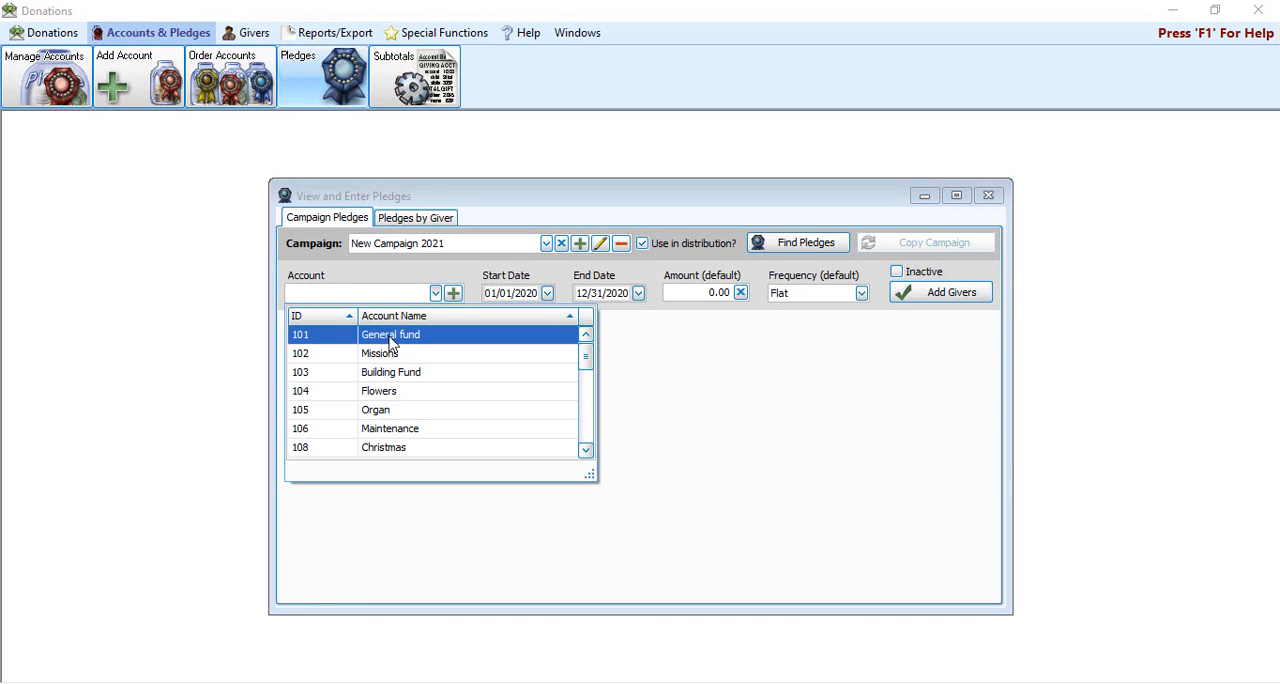
left_click(392, 341)
left_click_drag(538, 293, 515, 293)
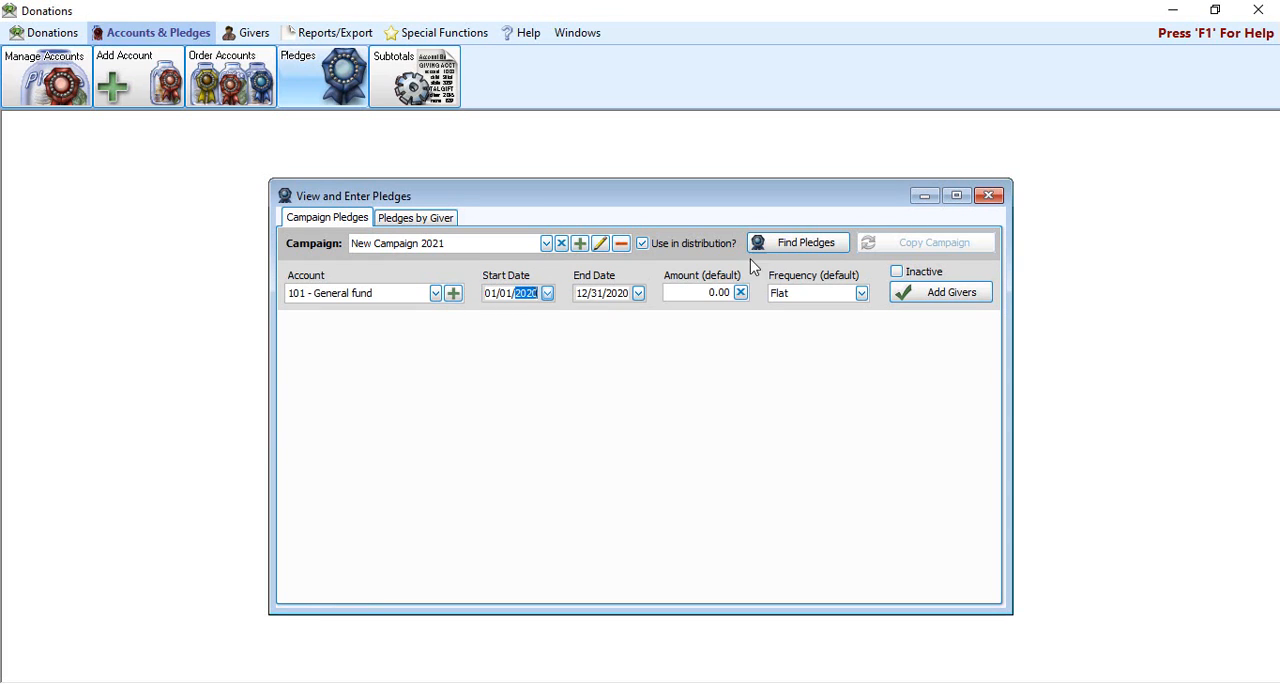
type("2021")
left_click_drag(630, 293, 606, 293)
type("2021")
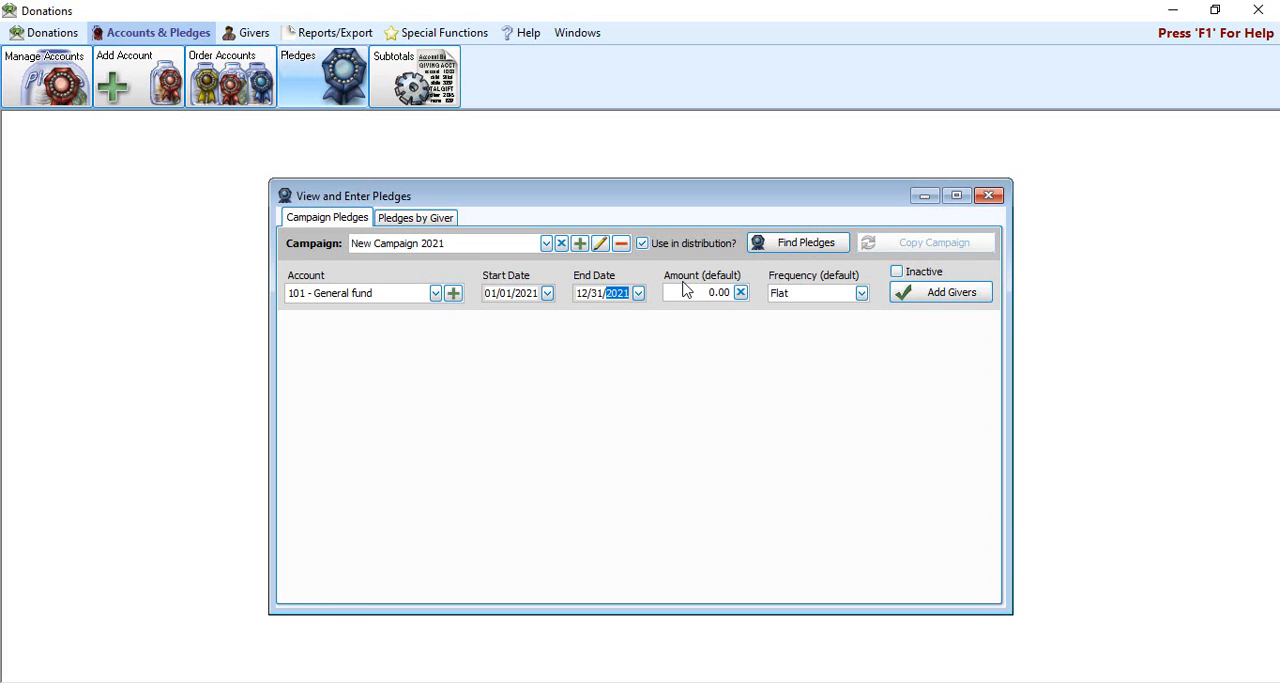
left_click(952, 293)
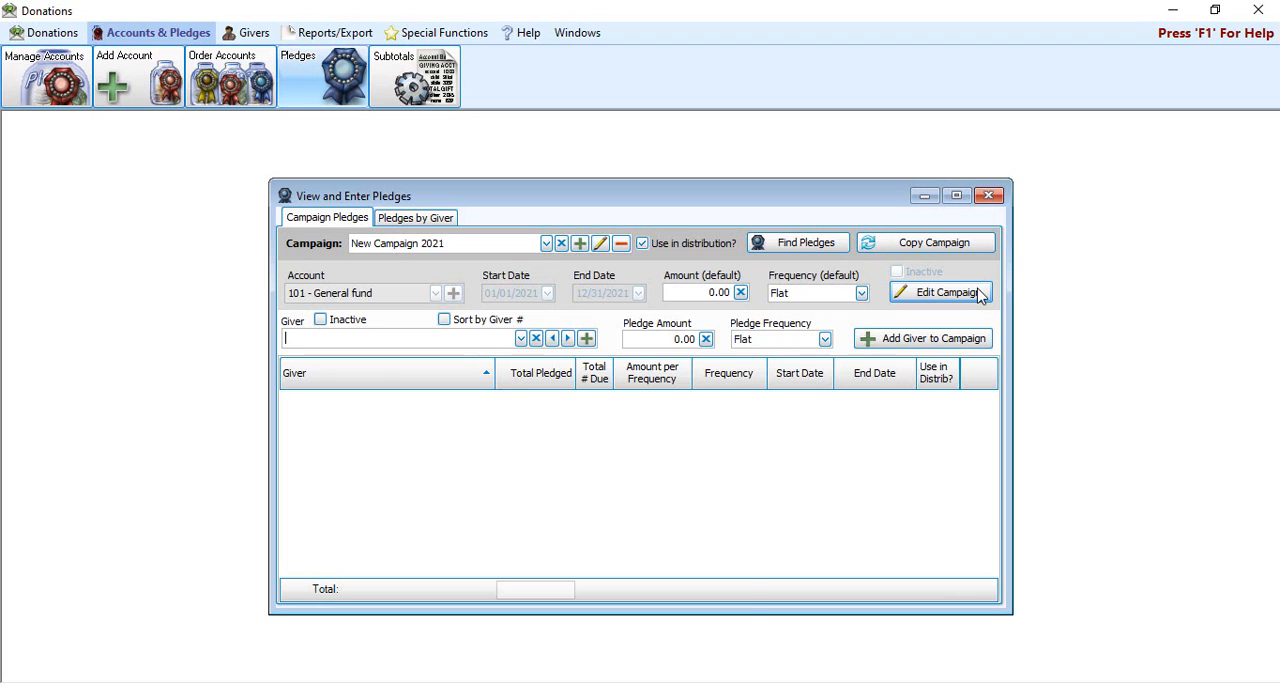
Step: Add the individual giver to New Campaign 2021 with a flat pledge of 5,000.00, and close the pledges window
type("nin")
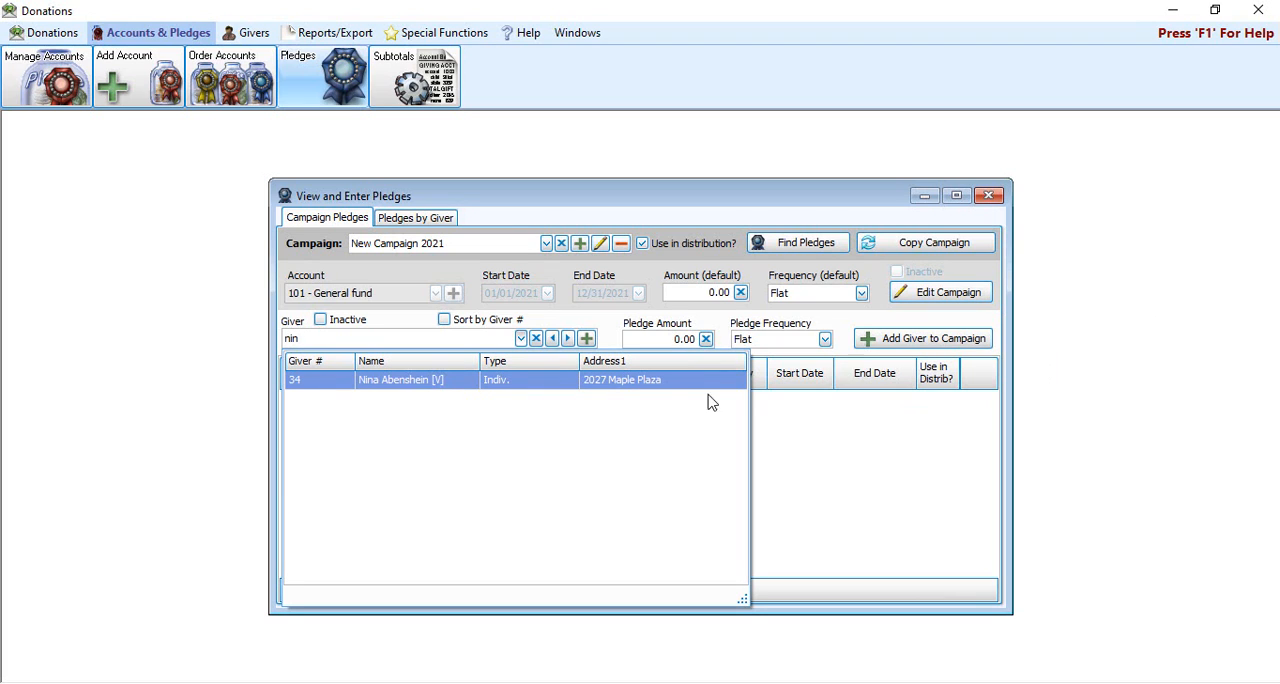
left_click(432, 382)
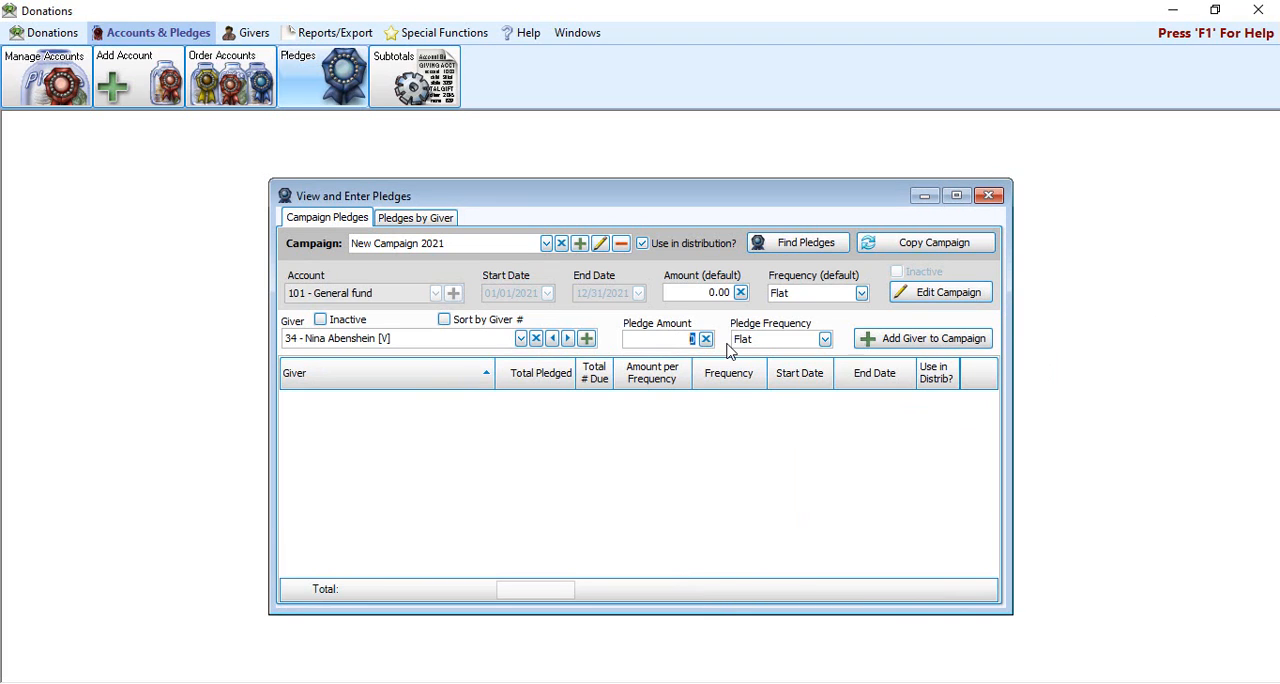
type("5000")
left_click(825, 339)
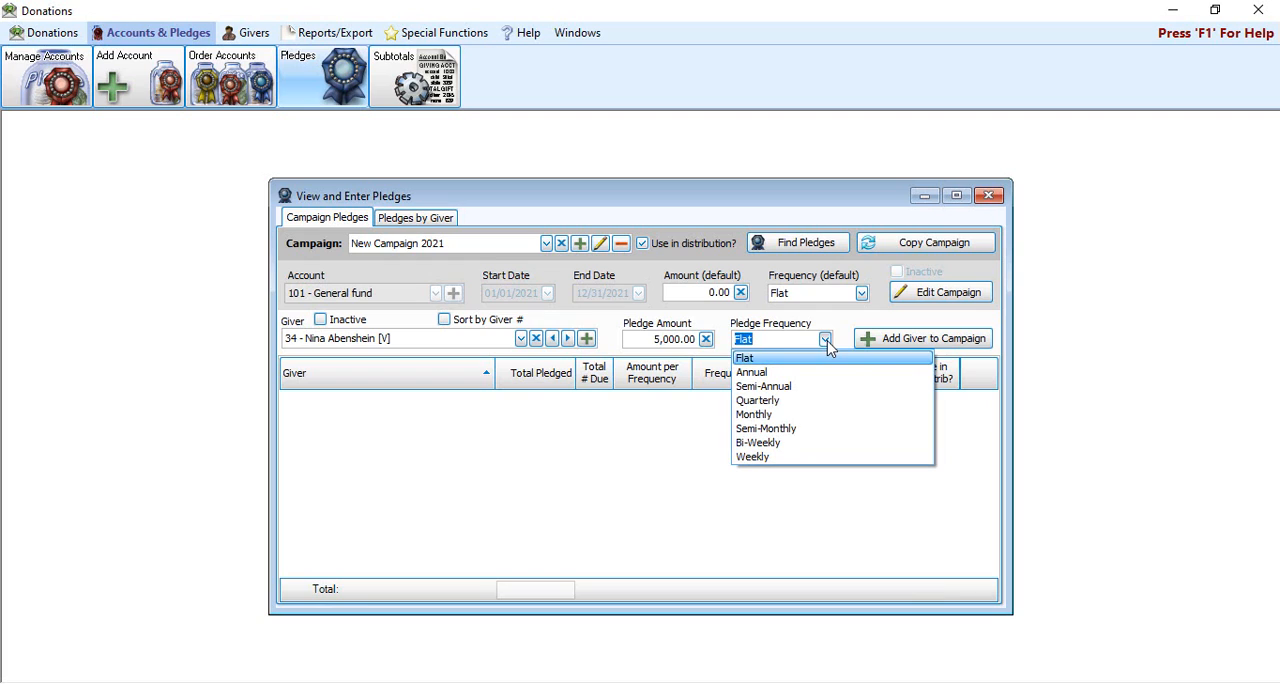
left_click(828, 357)
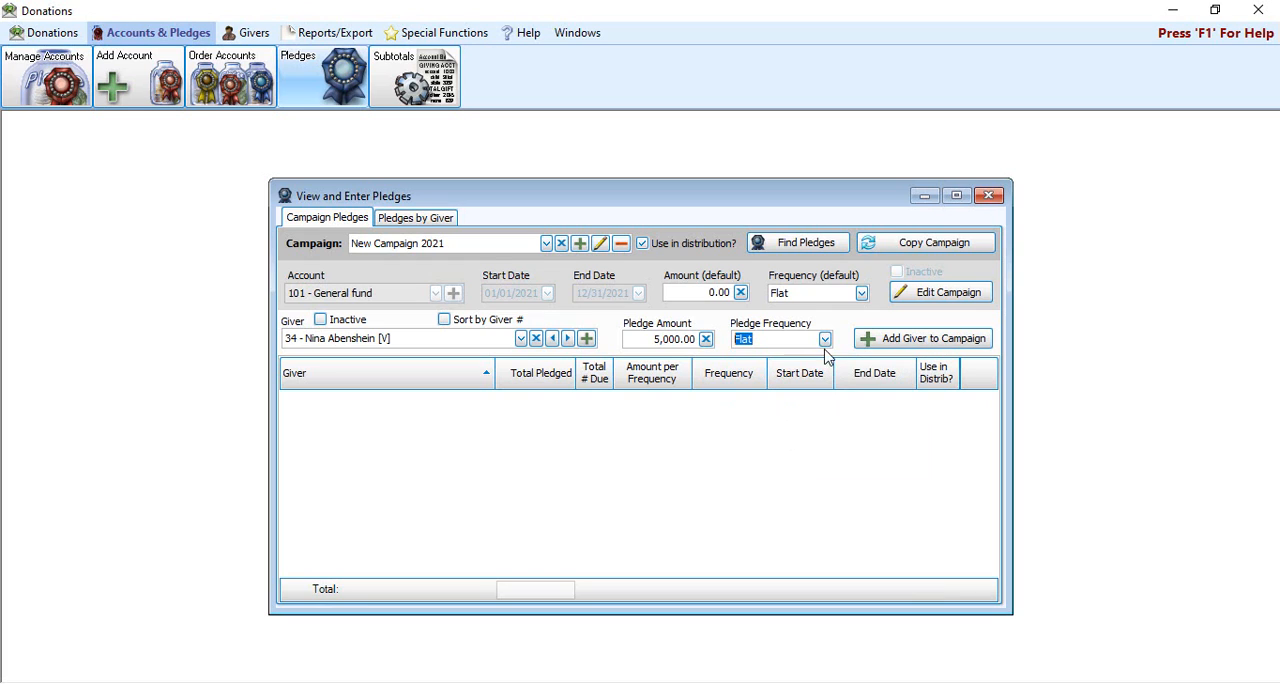
left_click(946, 342)
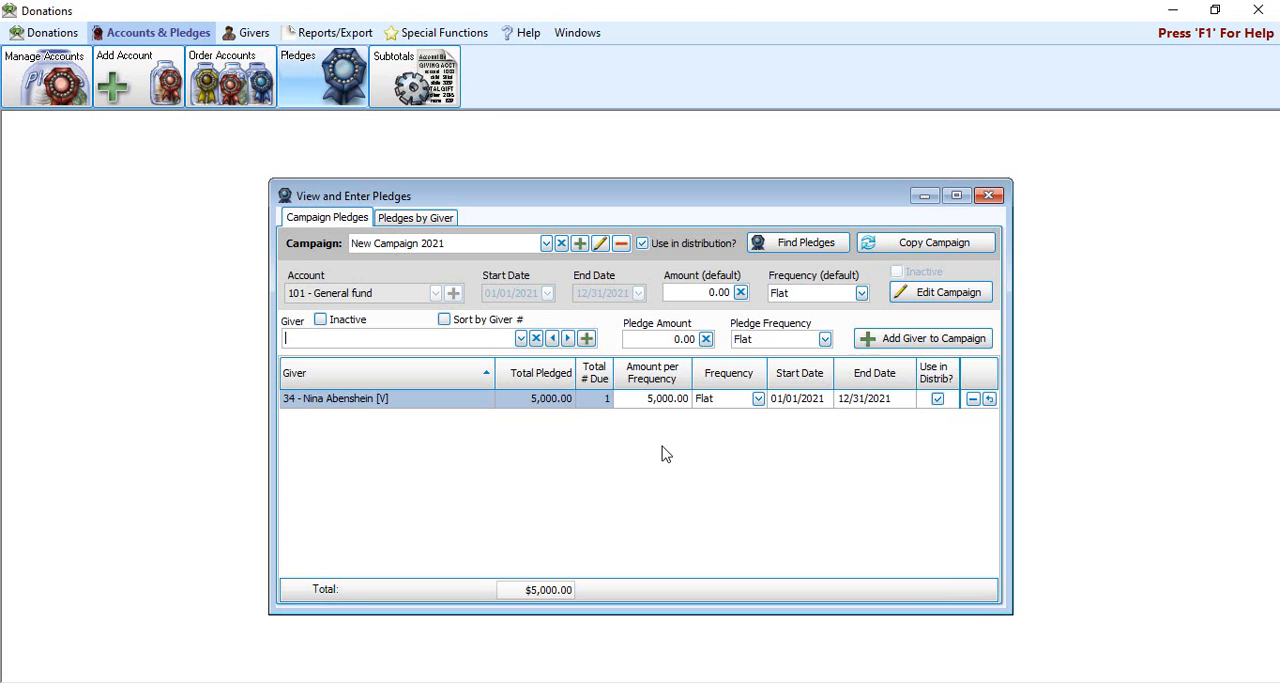
left_click(990, 196)
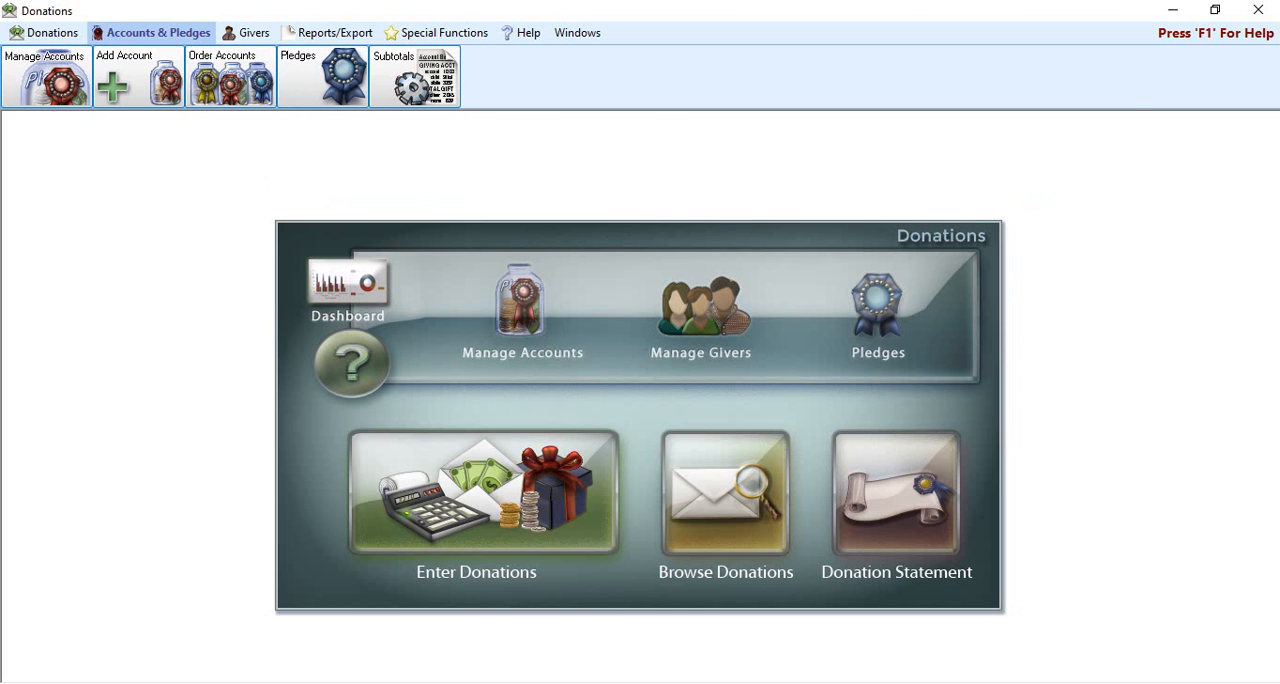
Step: Switch to the Accounting module and open the liability accounts in the chart of accounts setup
left_click(1172, 12)
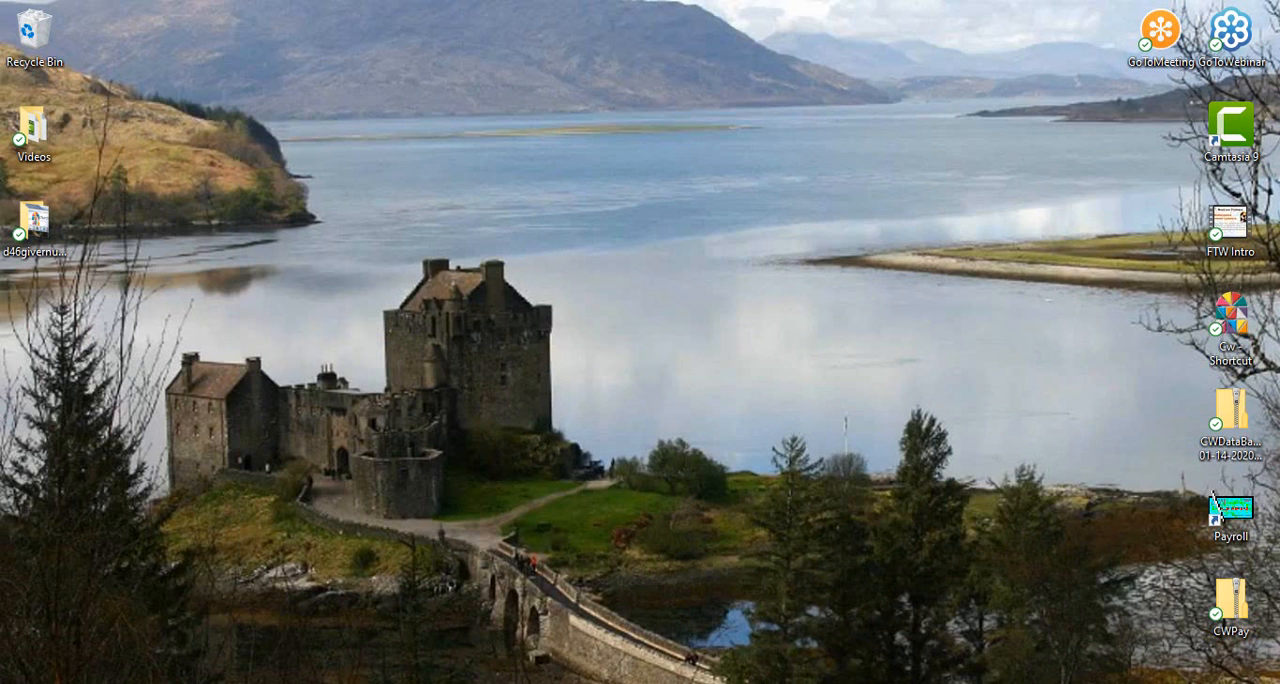
left_click(771, 618)
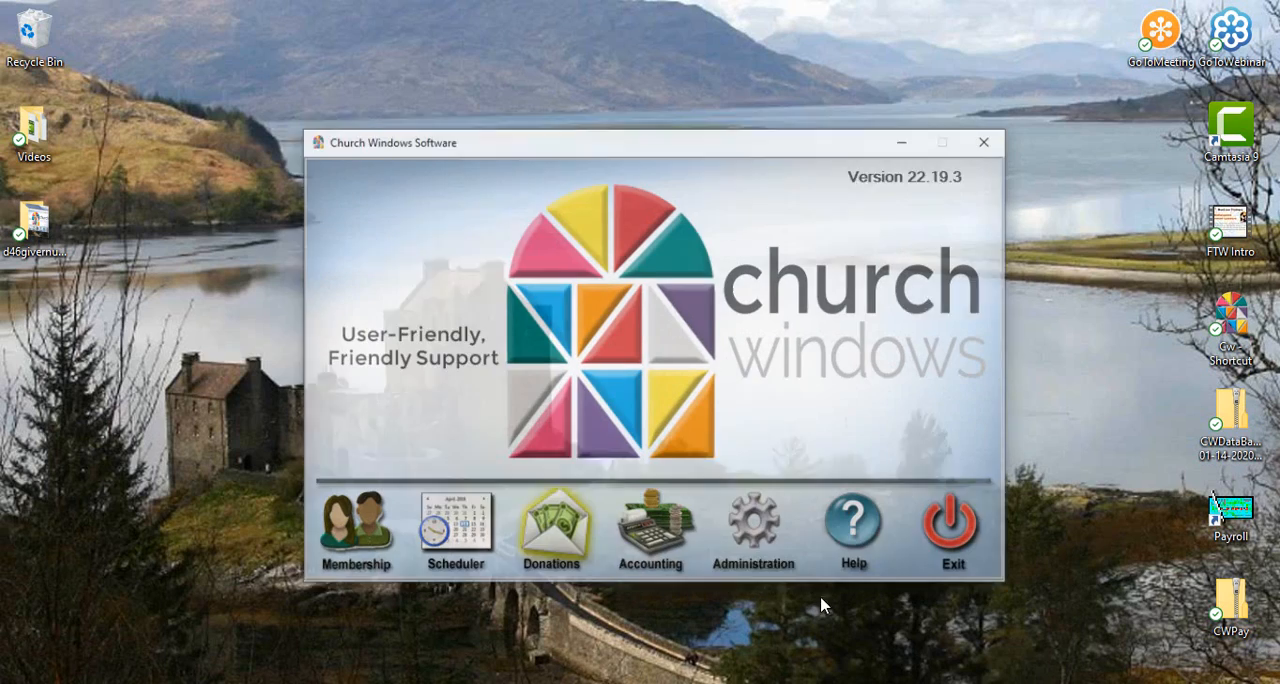
left_click(637, 528)
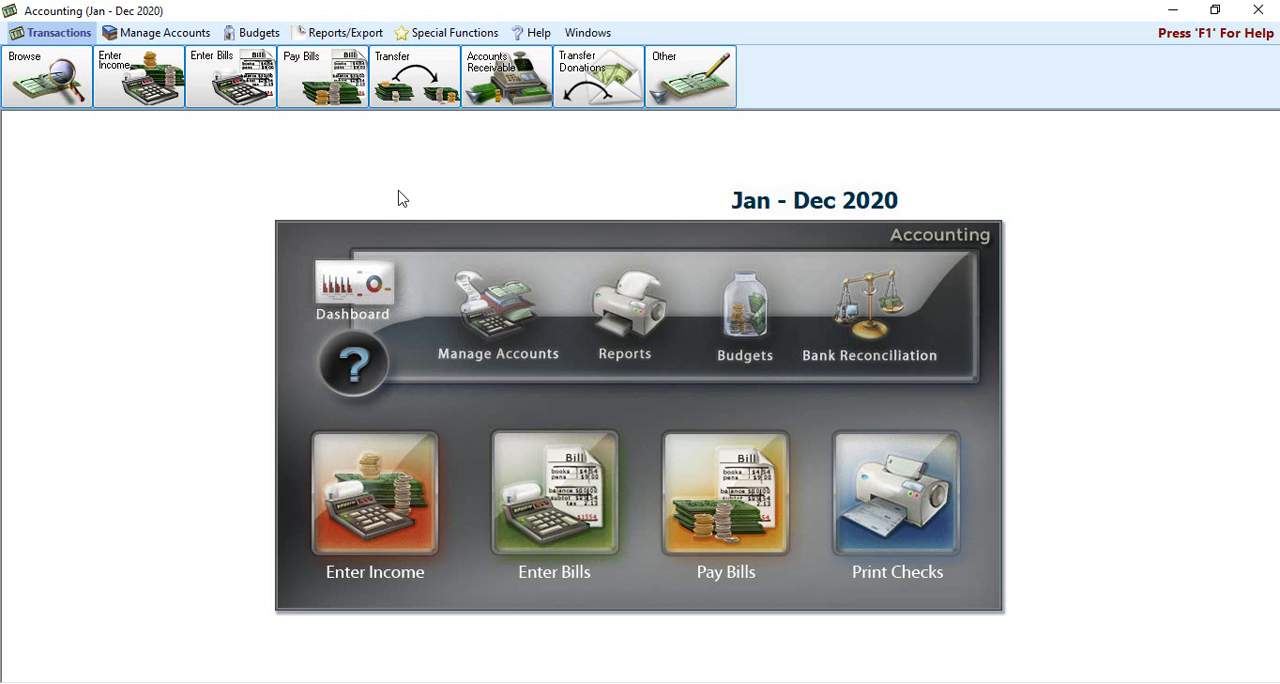
left_click(188, 40)
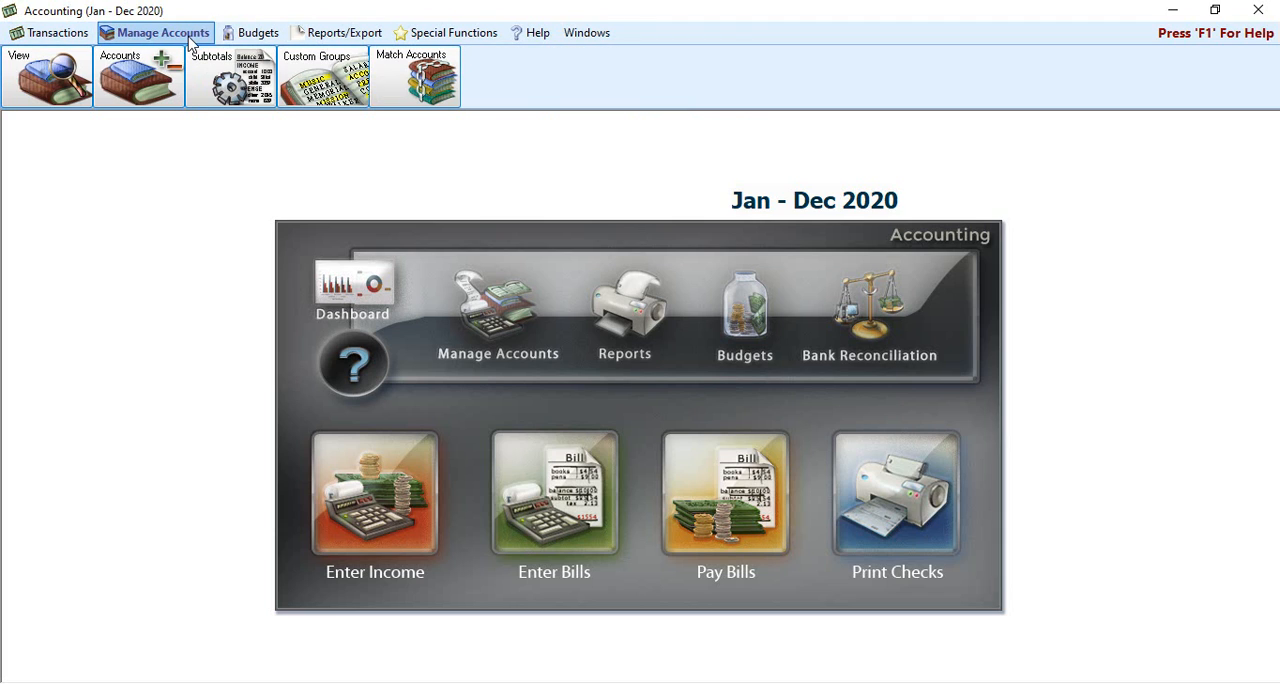
left_click(147, 88)
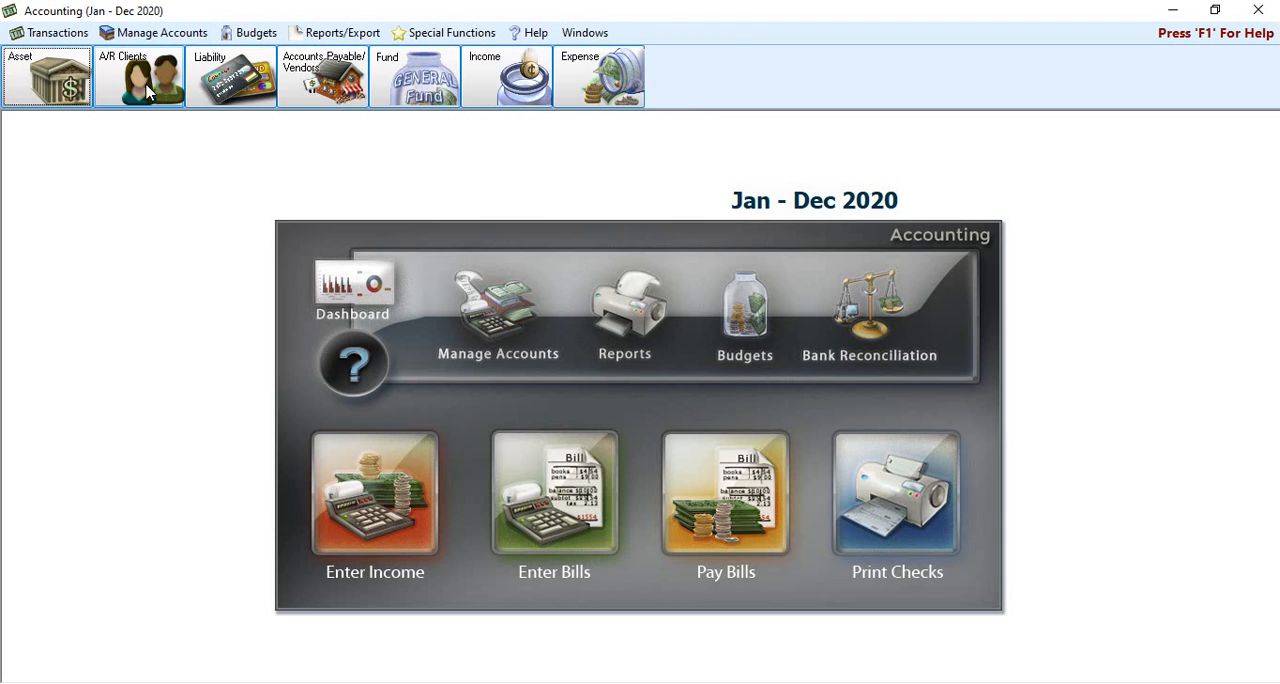
left_click(222, 89)
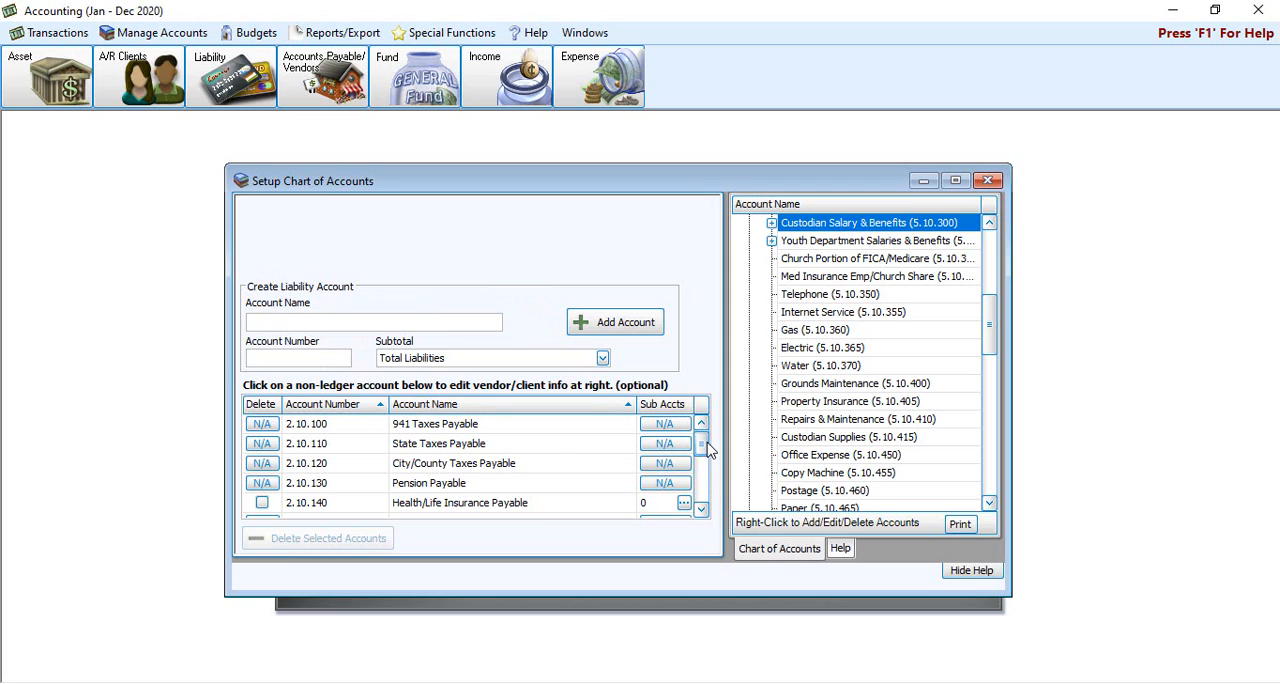
Step: View the Prepaid Pledges liability account 2.80.100 in the chart of accounts, and close Accounting
left_click_drag(702, 446, 704, 484)
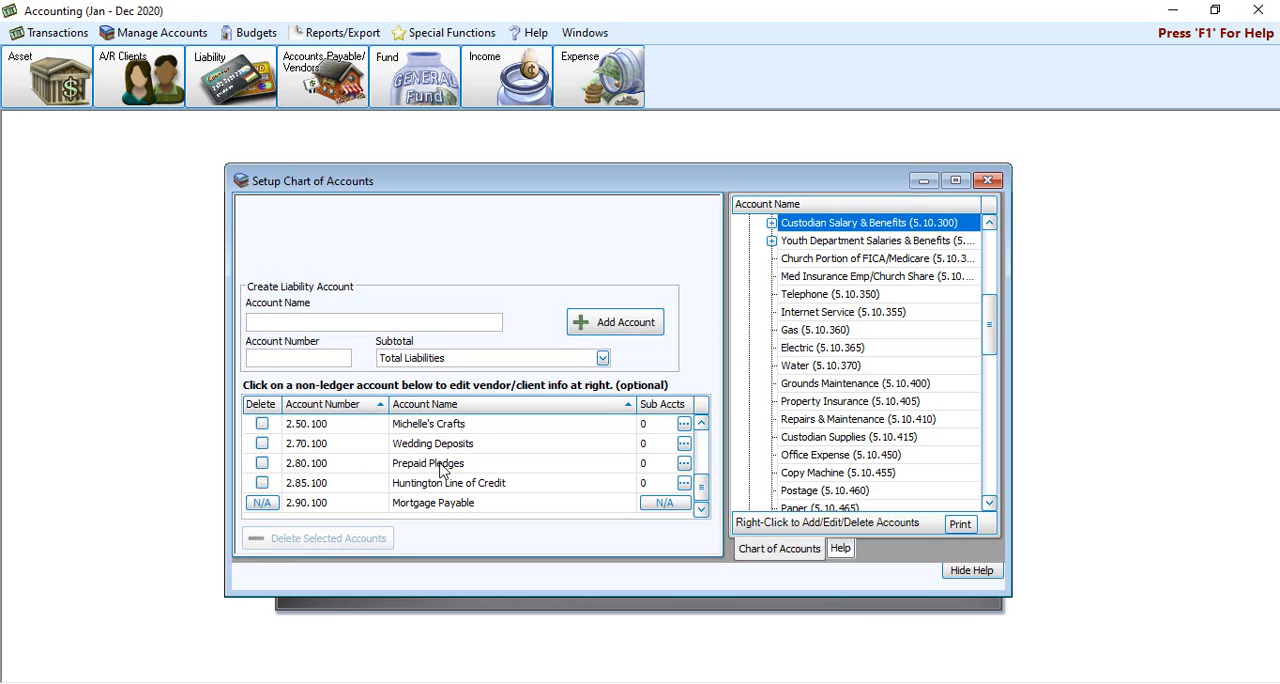
left_click(443, 466)
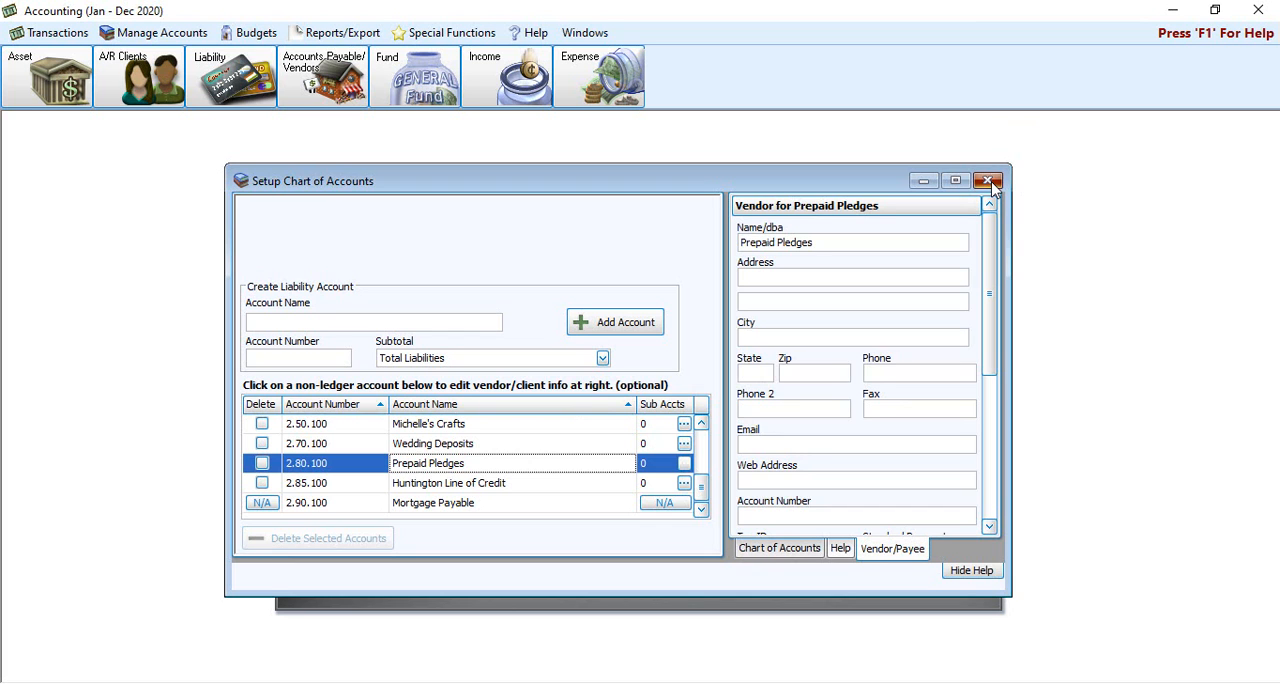
left_click(988, 182)
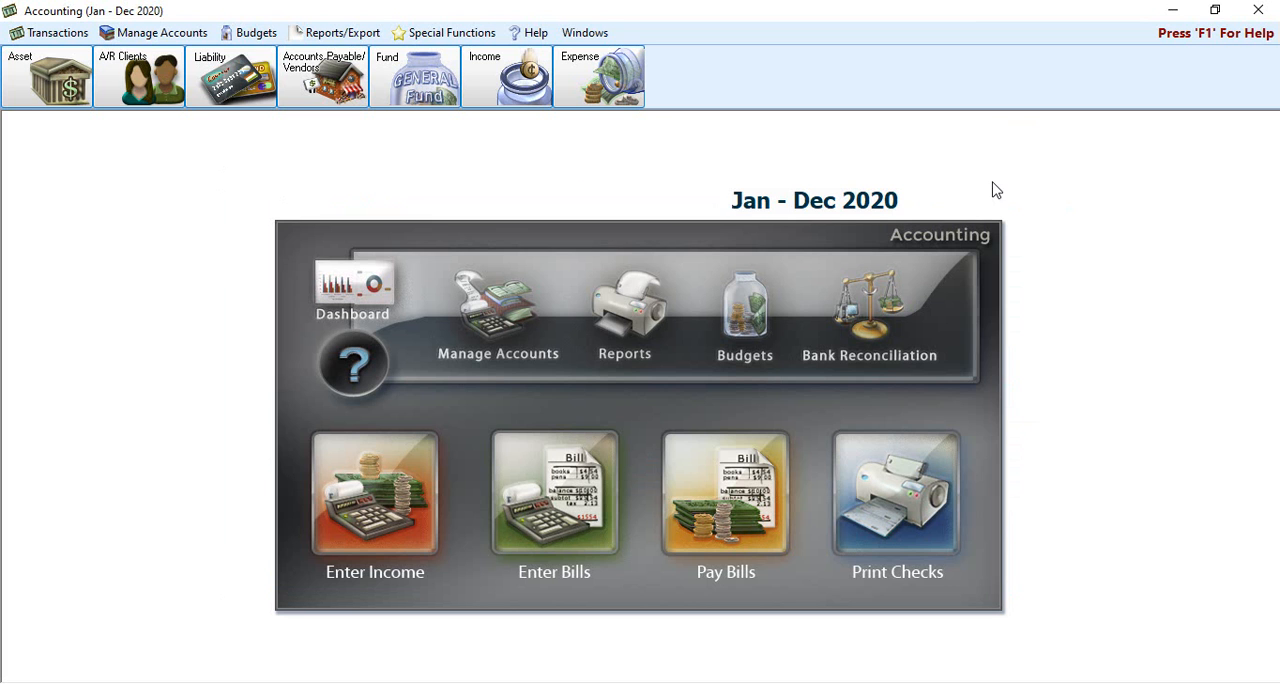
left_click(1275, 12)
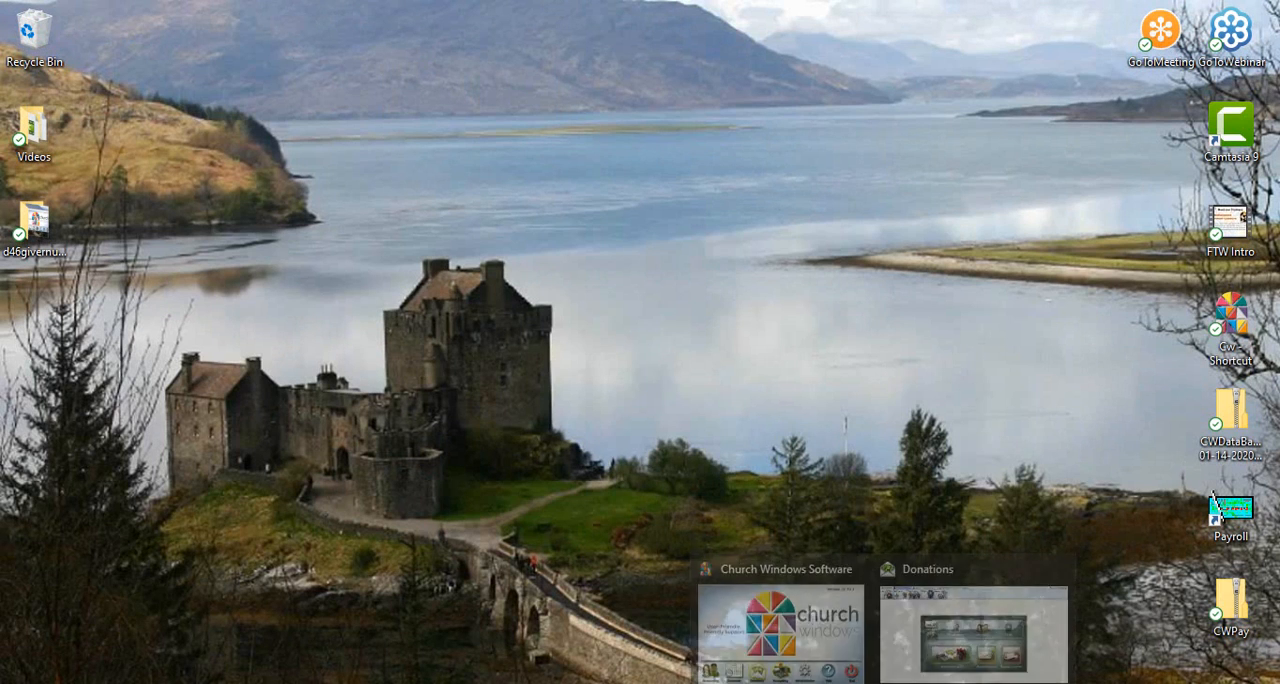
Step: Switch back to Donations and set 2.80.100 - Prepaid Pledges as the General fund's prepaid credit account in the default account links
left_click(939, 636)
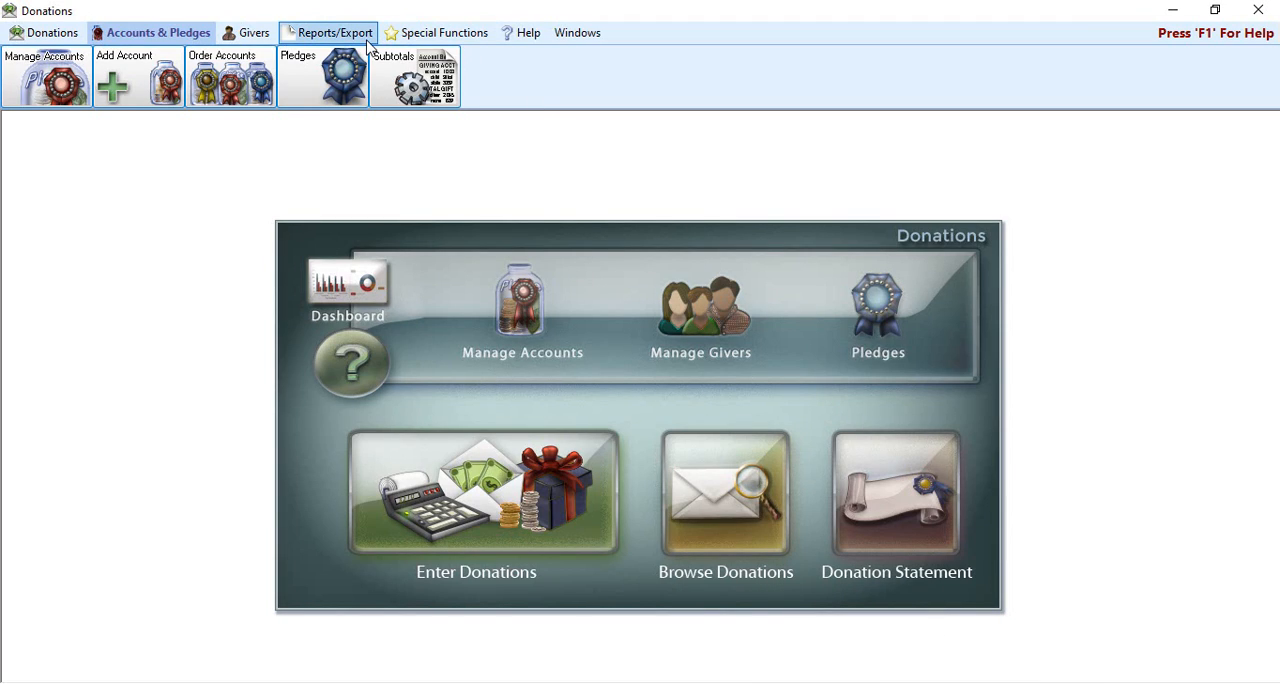
left_click(452, 35)
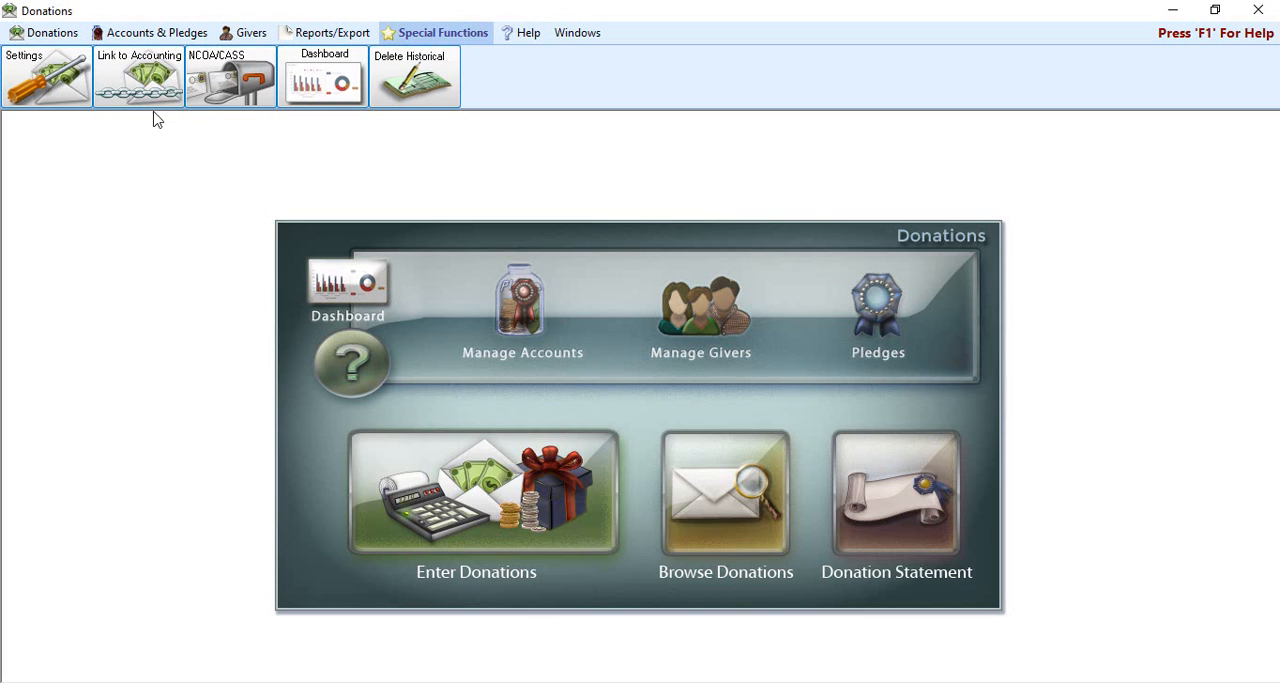
left_click(157, 80)
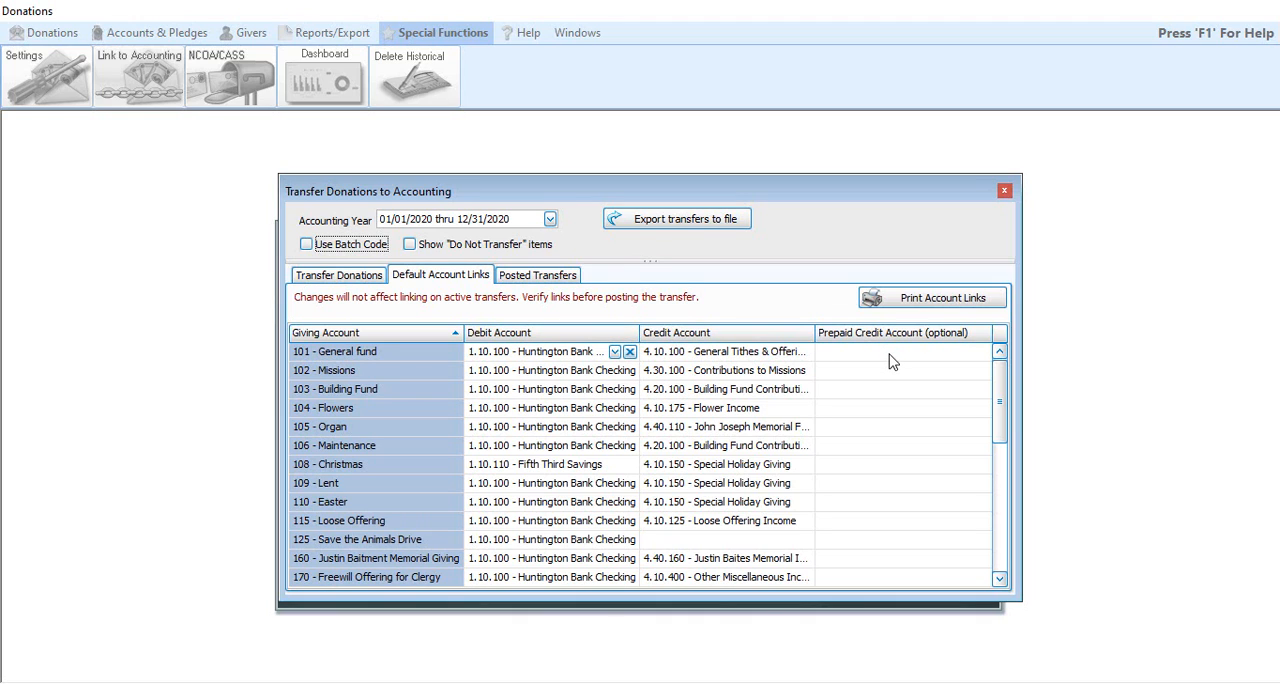
left_click(922, 358)
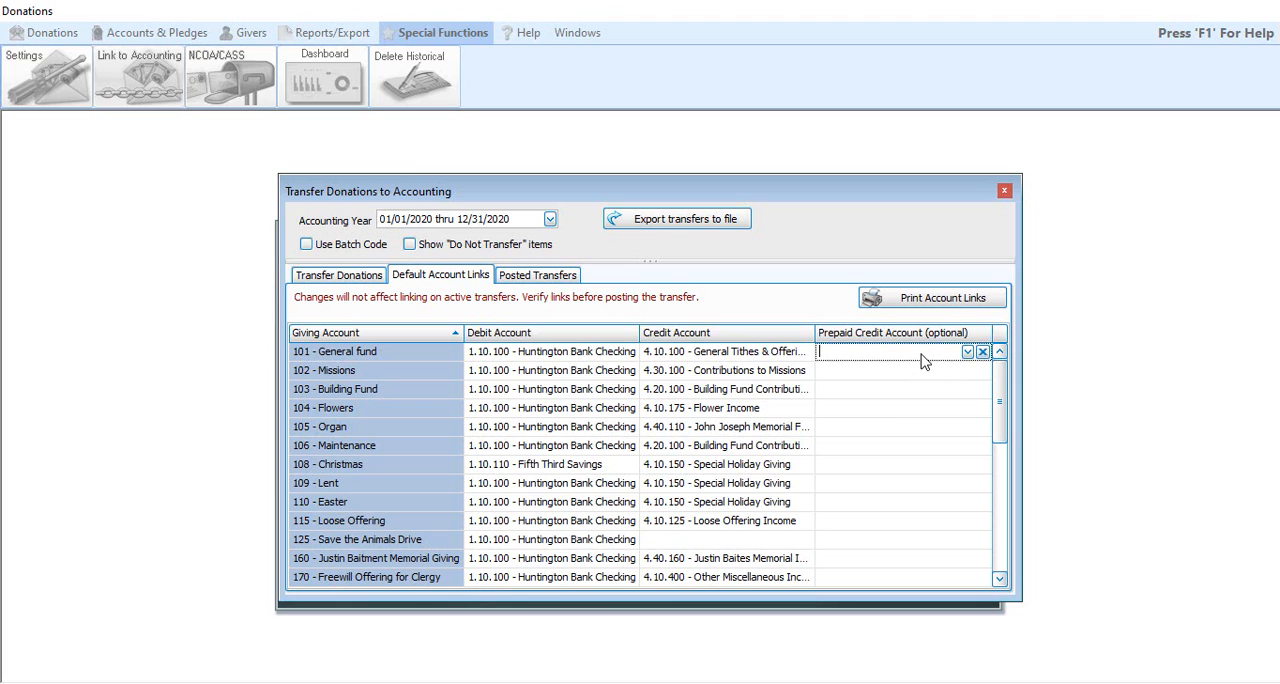
left_click(968, 352)
scroll(958, 430, "down", 3)
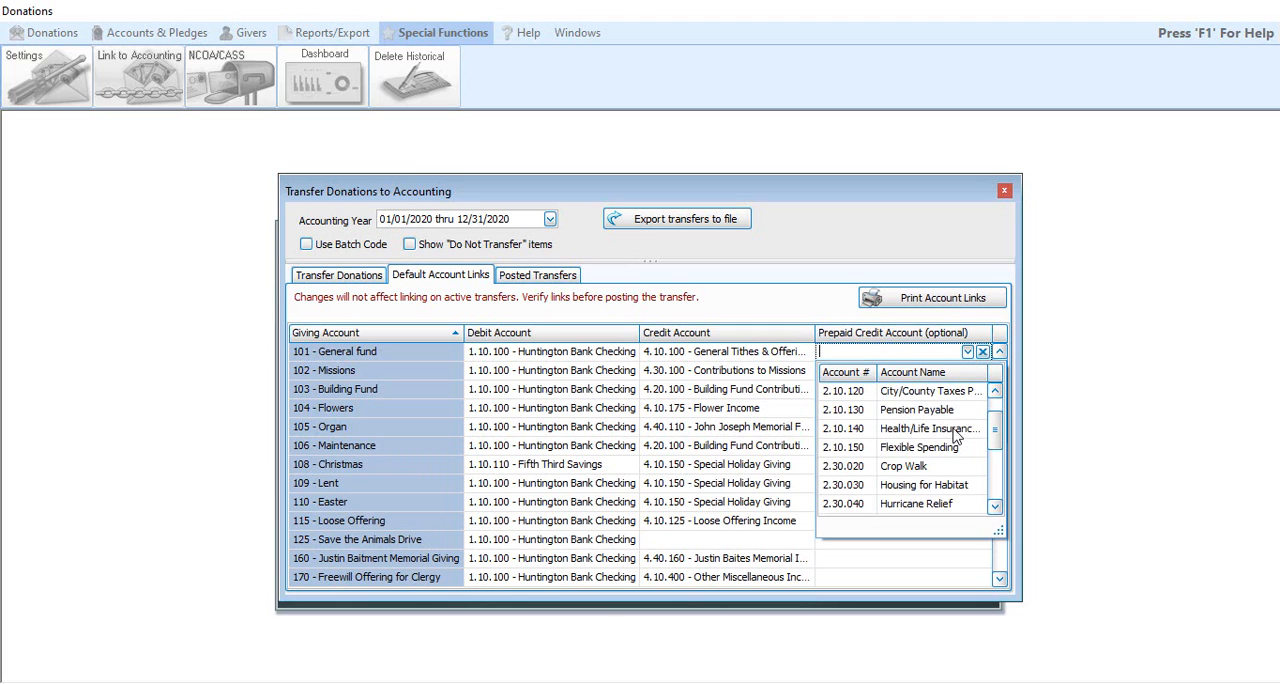
scroll(953, 443, "down", 1)
scroll(955, 447, "down", 1)
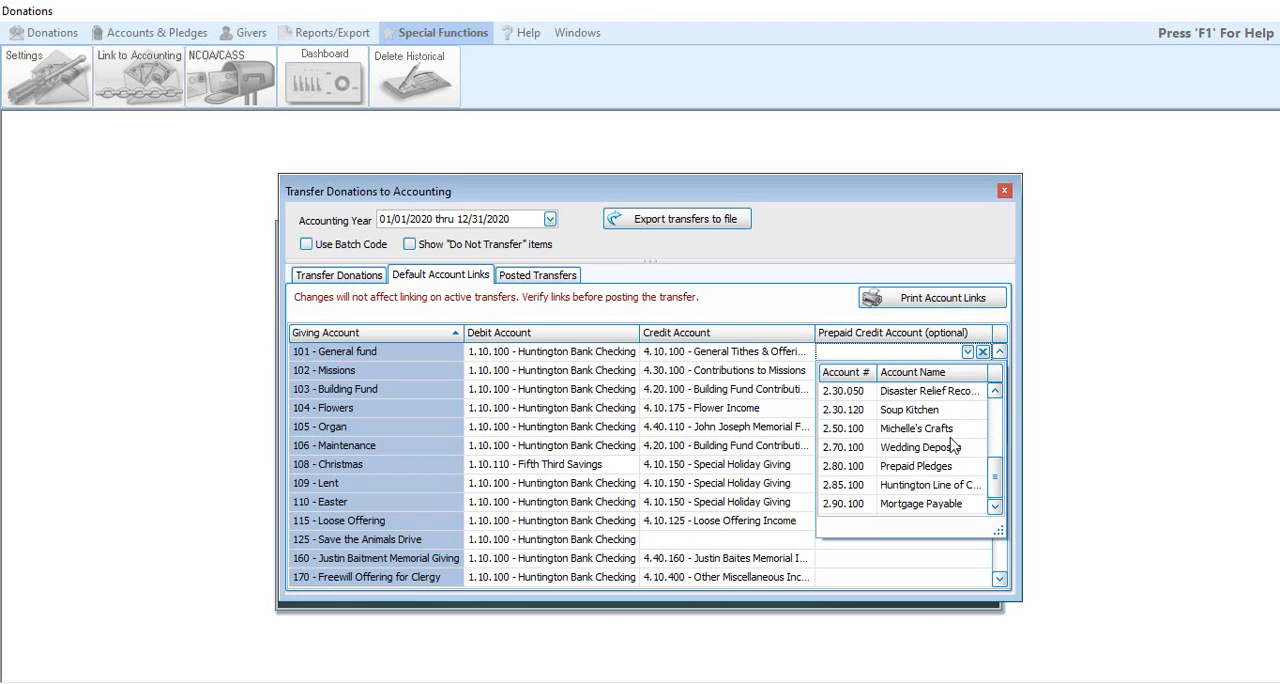
left_click(946, 468)
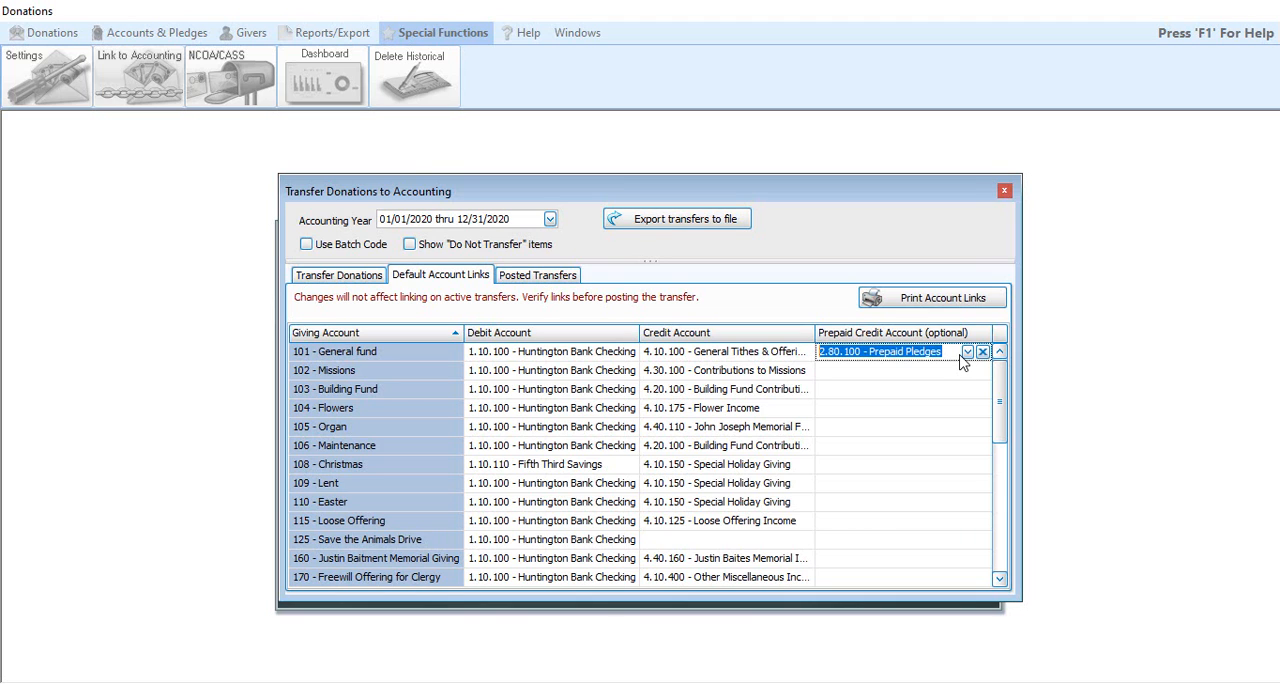
left_click(1004, 191)
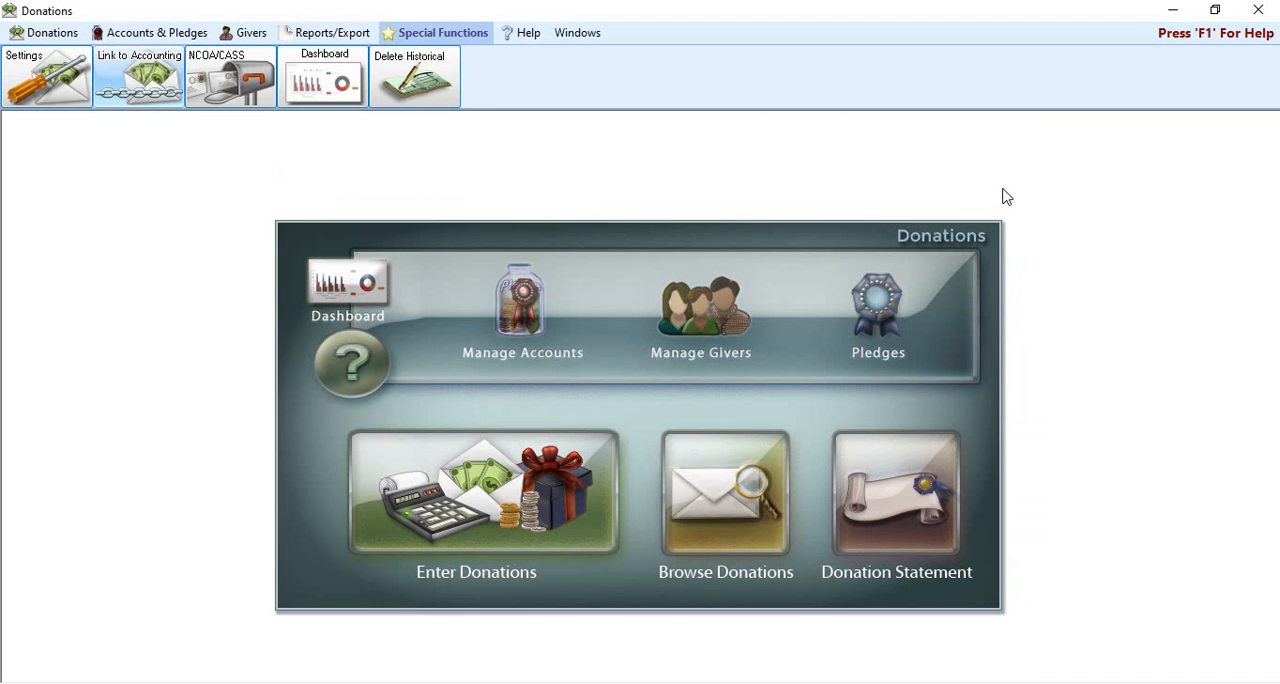
Step: Start entering a donation dated 12/03/2020
left_click(491, 529)
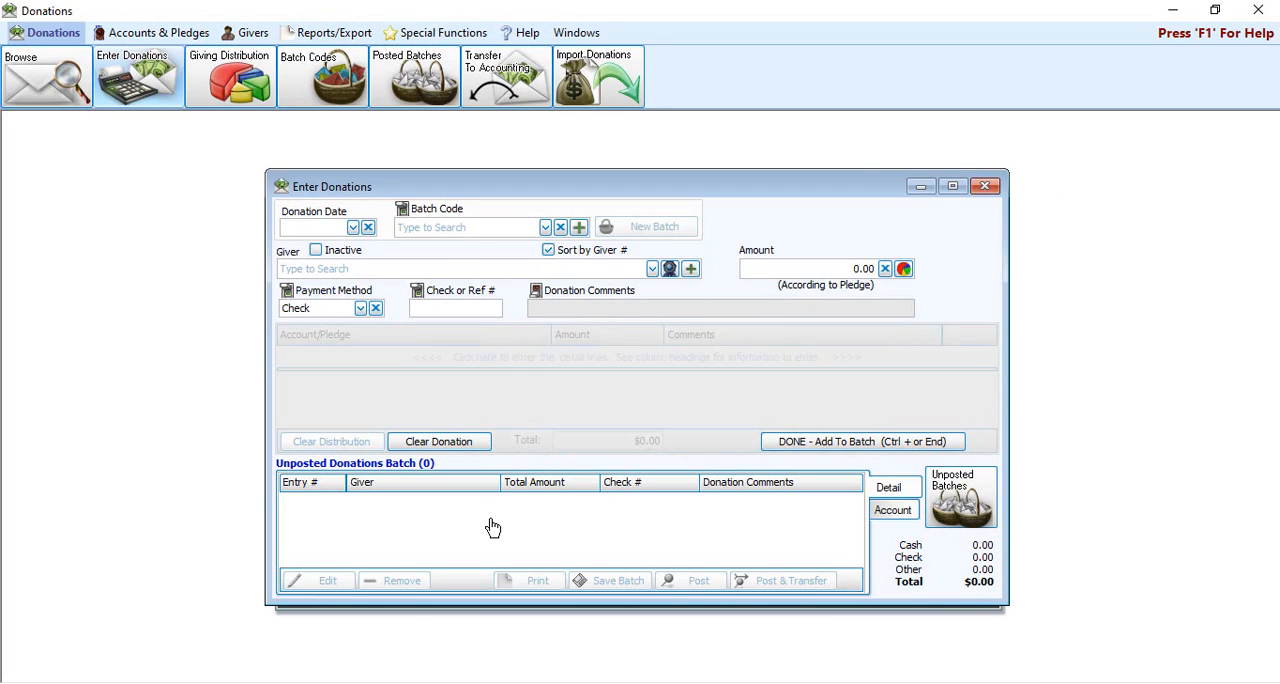
left_click(353, 228)
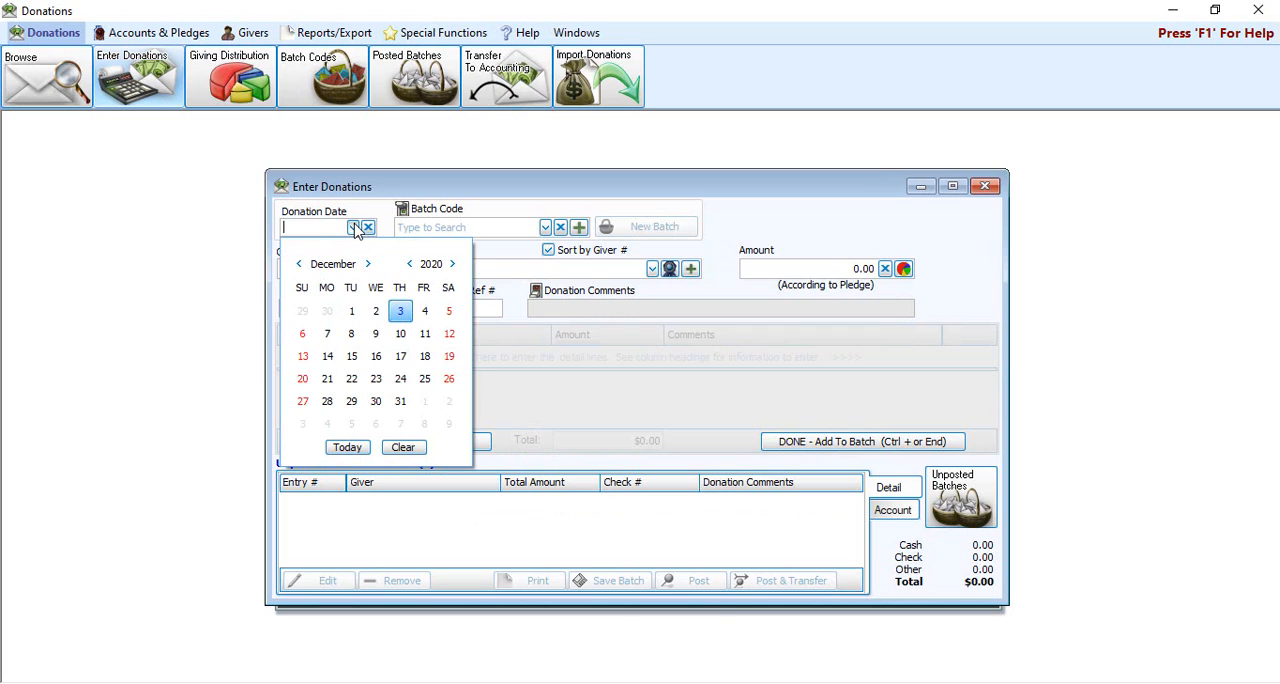
left_click(400, 313)
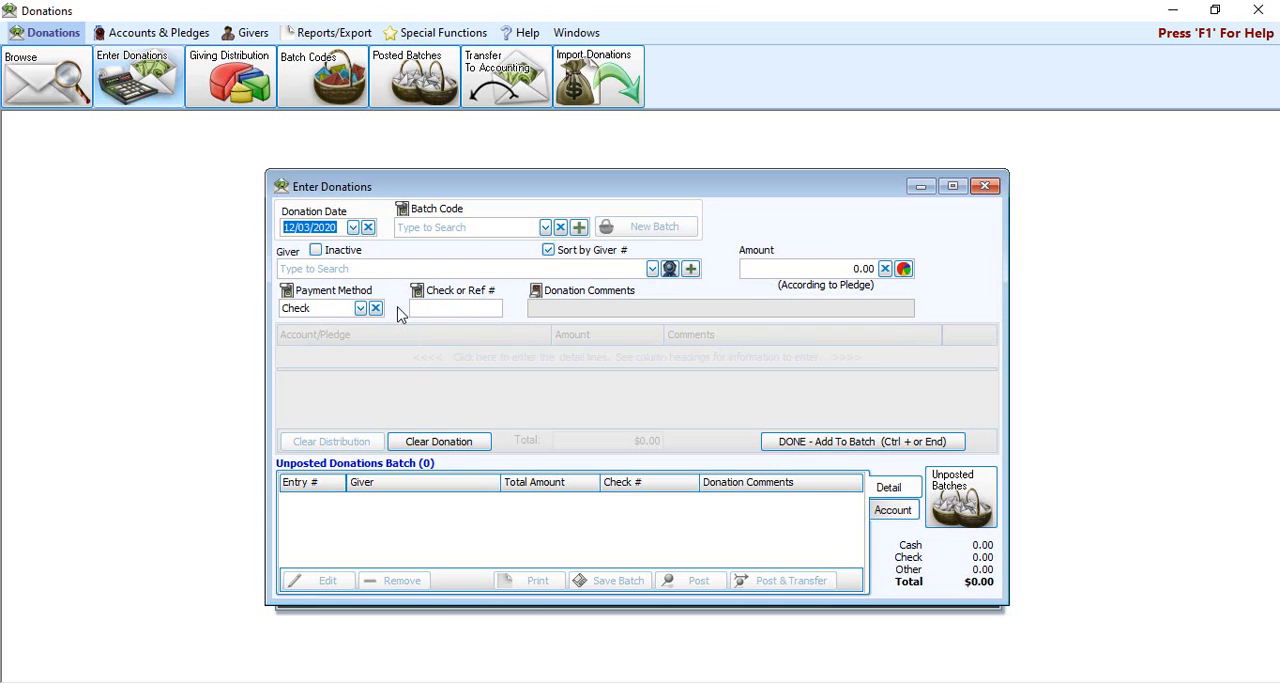
Step: Enter a 1,000.00 check donation with check number 4569 for the giver pledged in New Campaign 2021
left_click(405, 267)
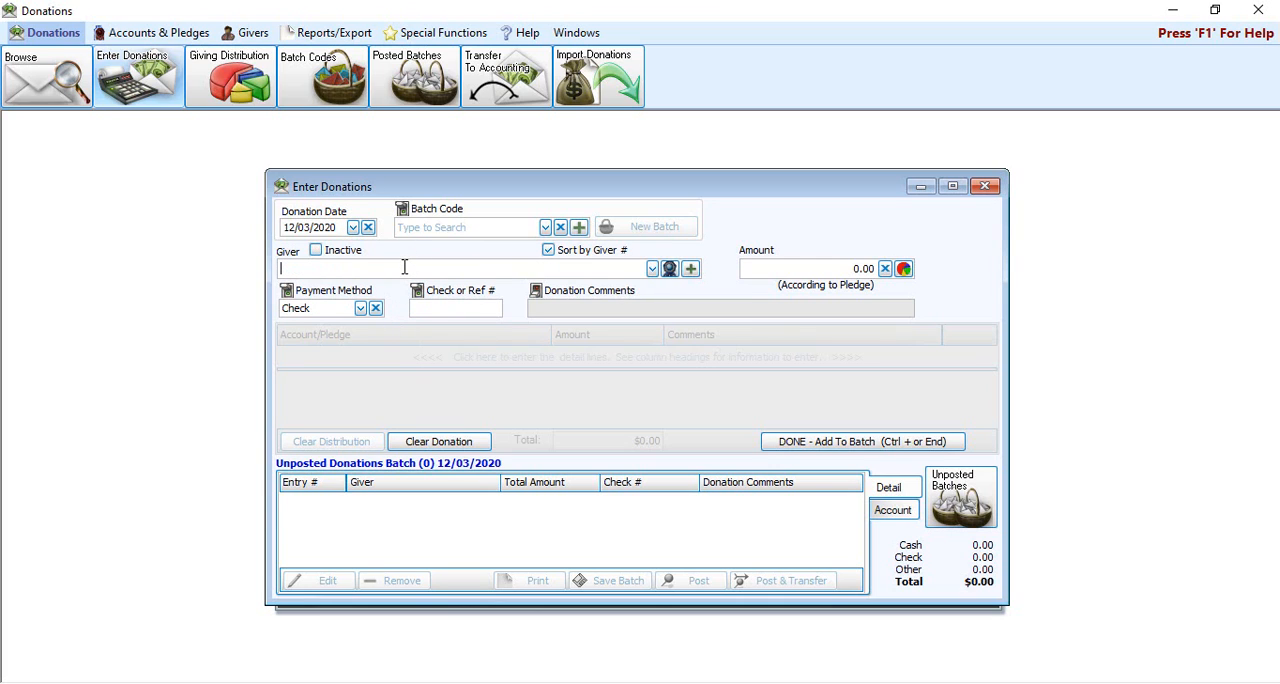
type("nin")
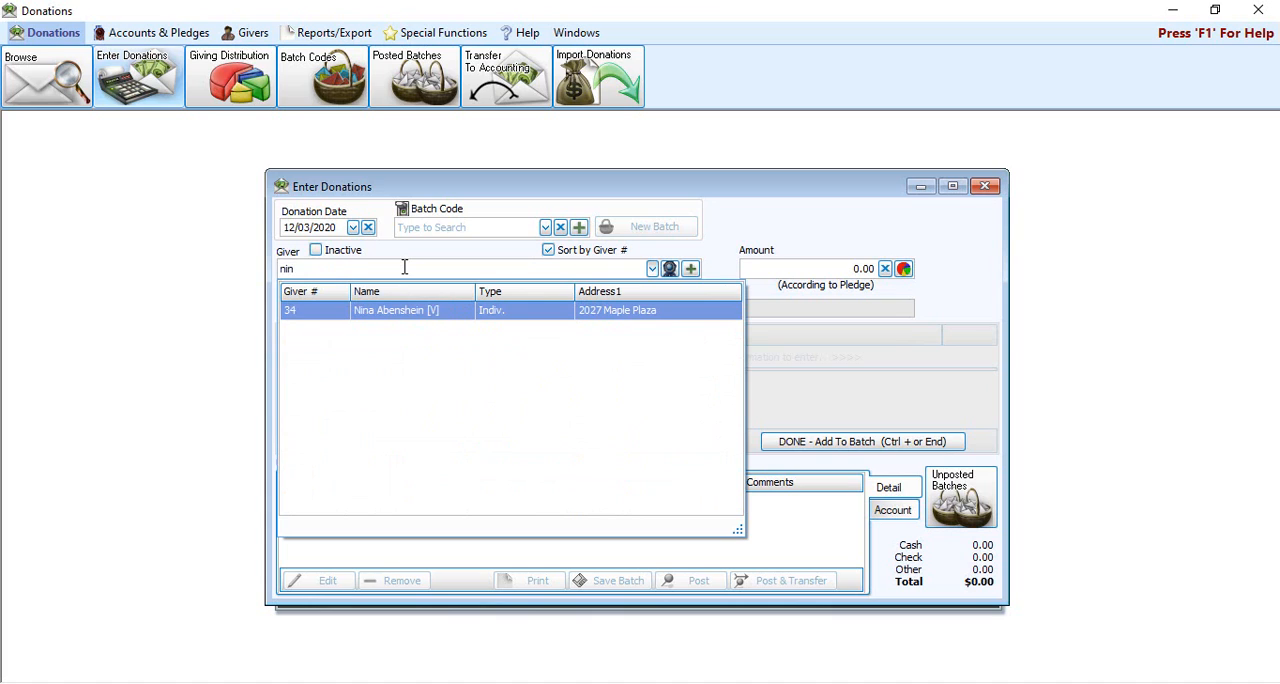
left_click(428, 311)
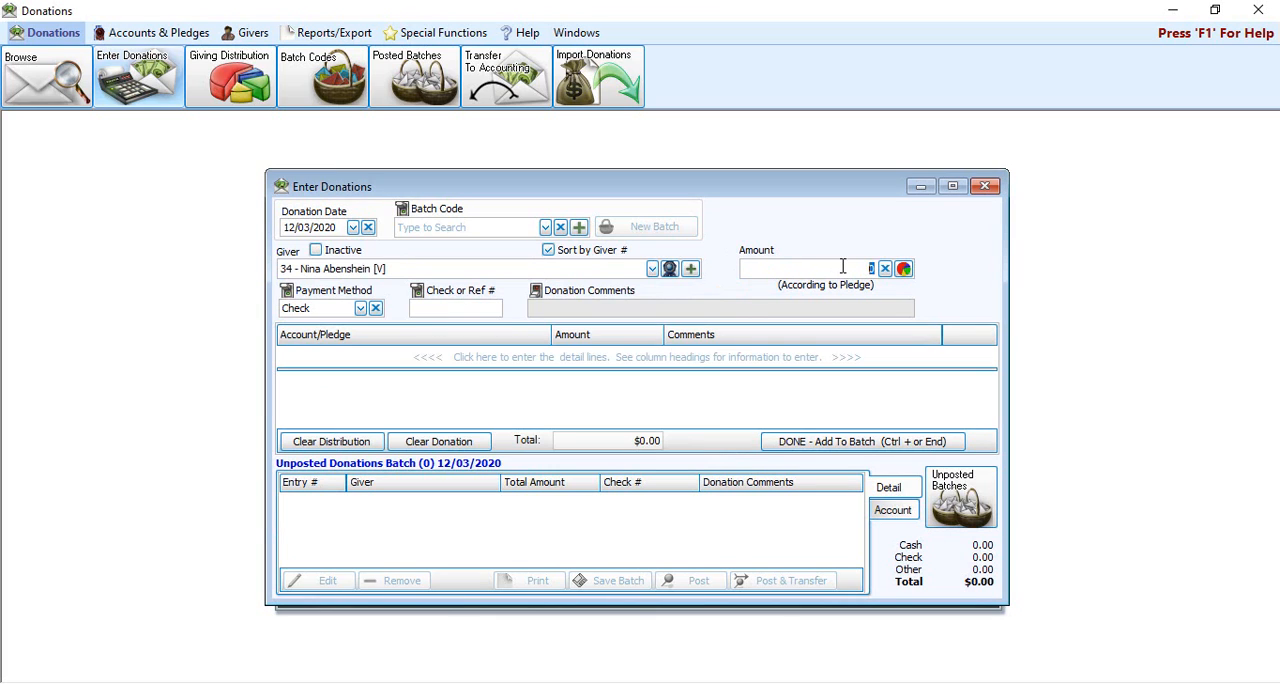
type("1000")
left_click(446, 309)
type("4569")
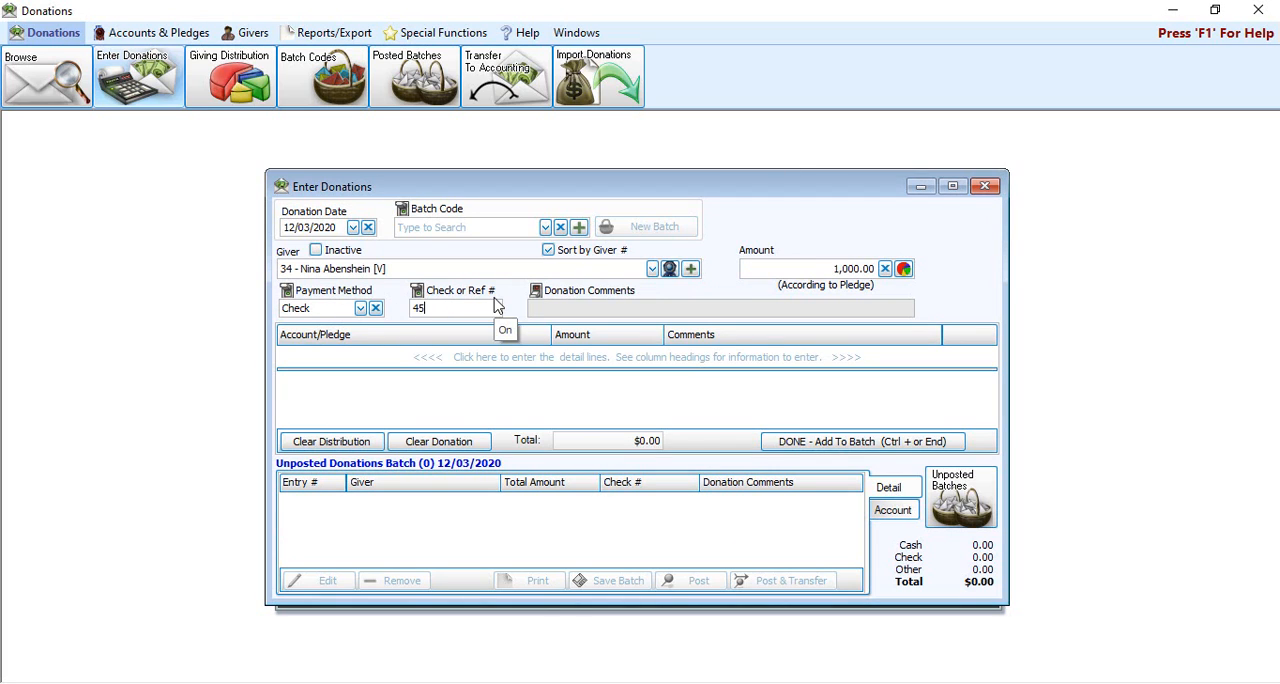
Step: Allocate the full 1,000.00 donation to the General fund pledge for 01/01/2021 - 12/31/2021
left_click(349, 358)
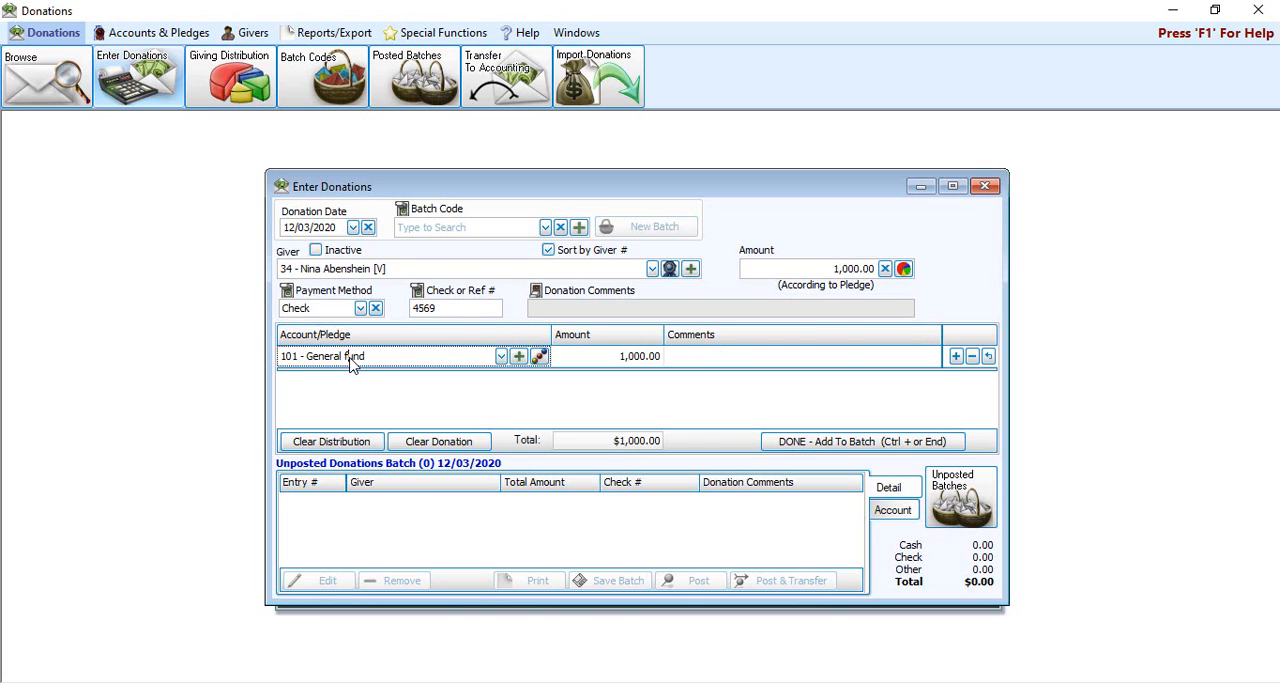
left_click(501, 358)
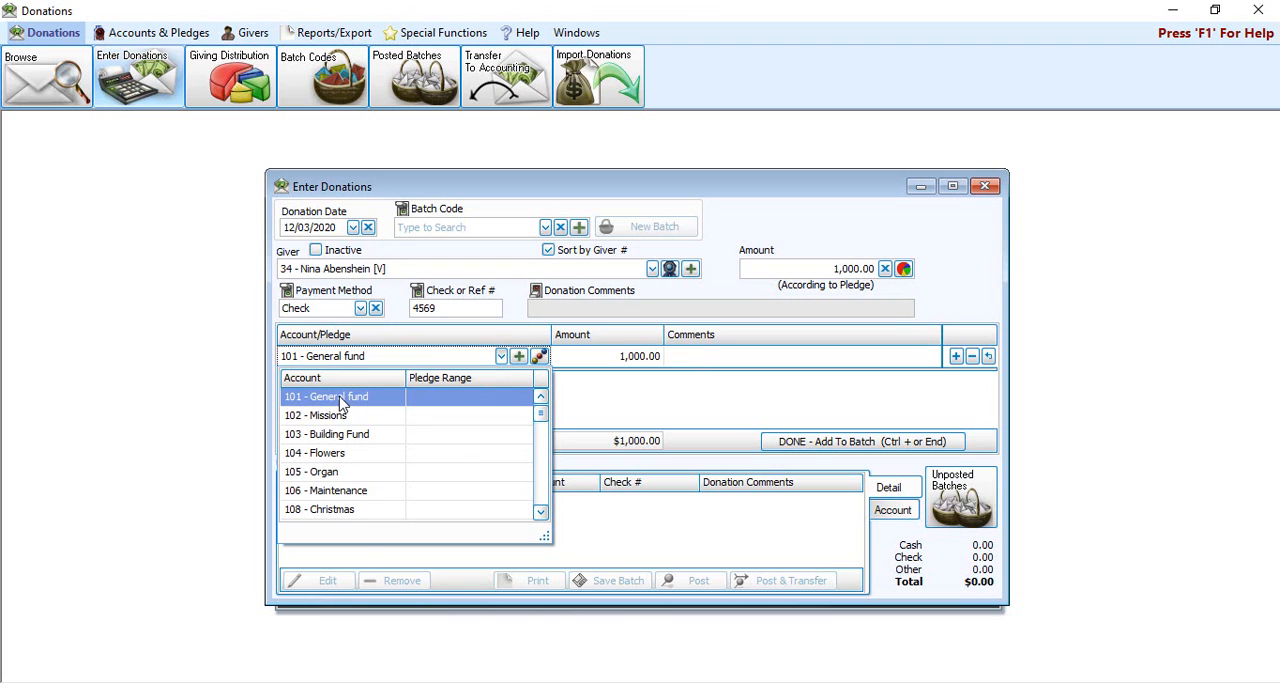
left_click_drag(546, 414, 546, 490)
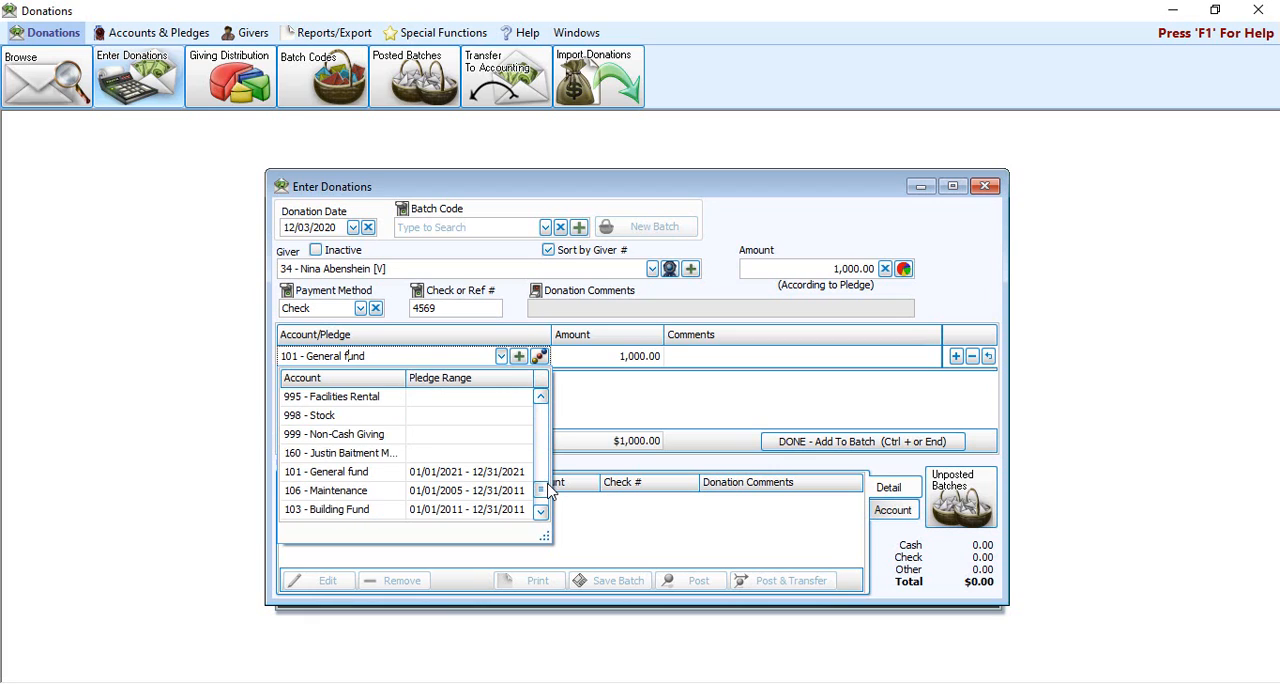
left_click(487, 476)
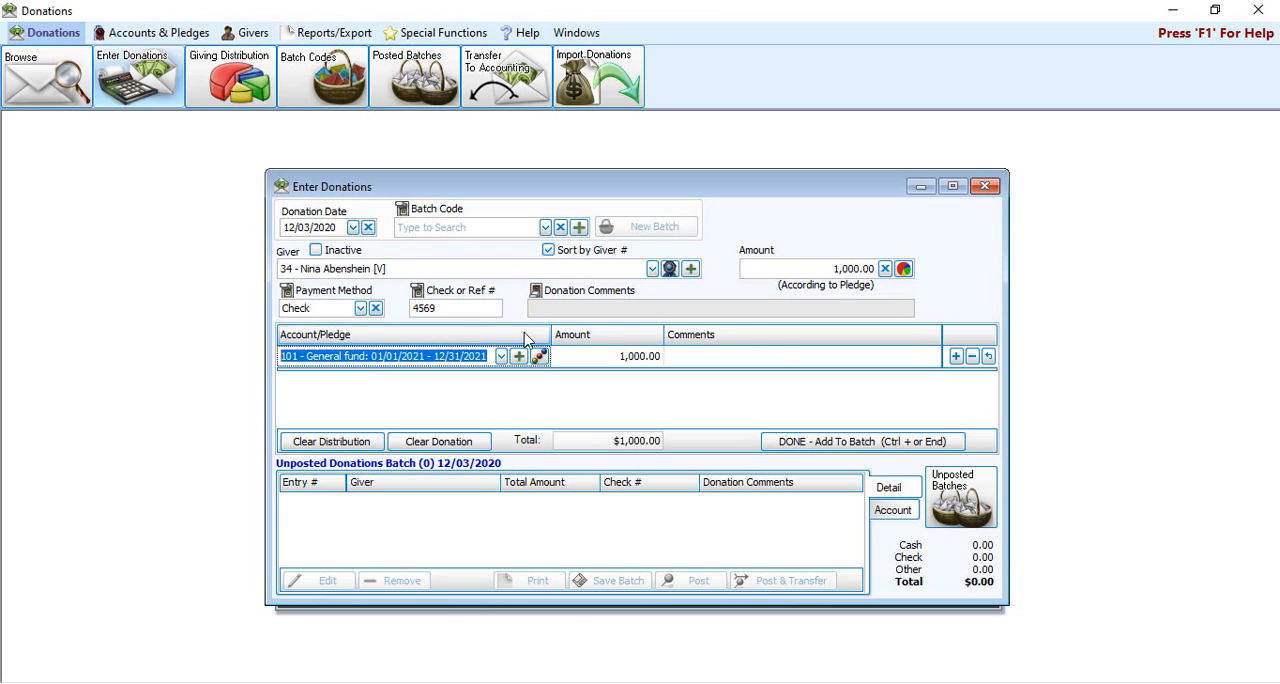
Step: Add the donation to the 12/03/2020 batch and post it for transfer to Accounting, accepting the non-Sunday date and declining to print
left_click(872, 445)
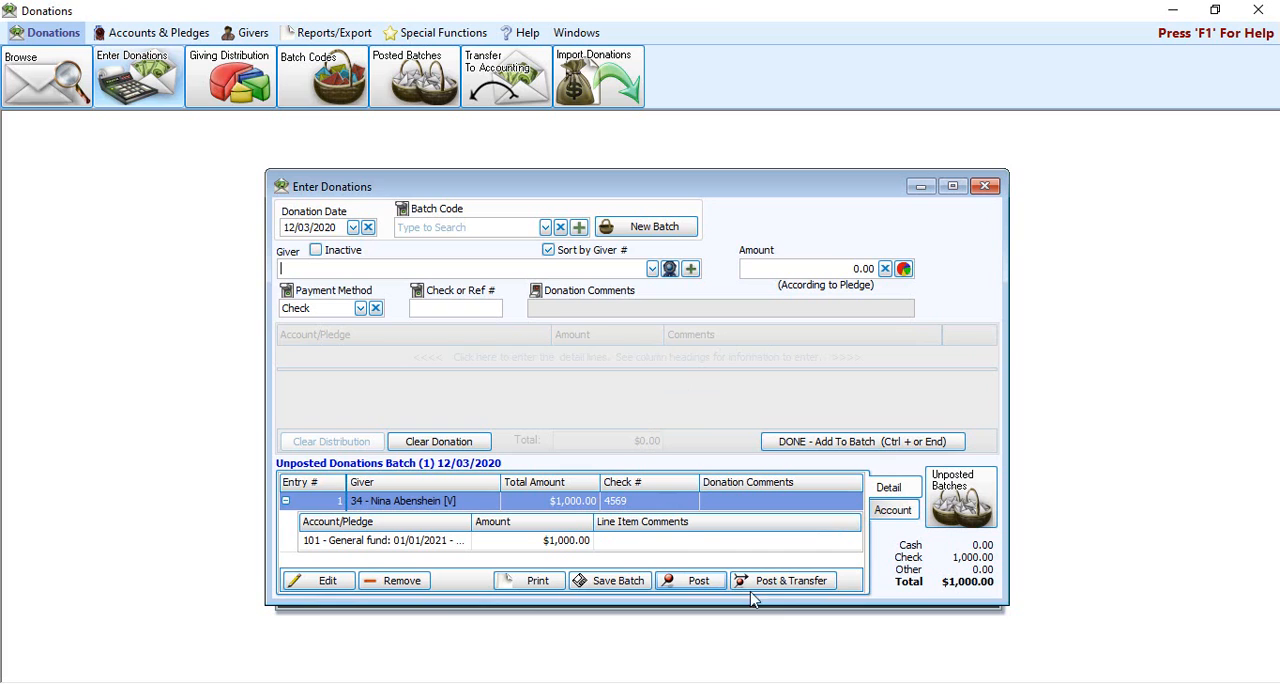
left_click(808, 583)
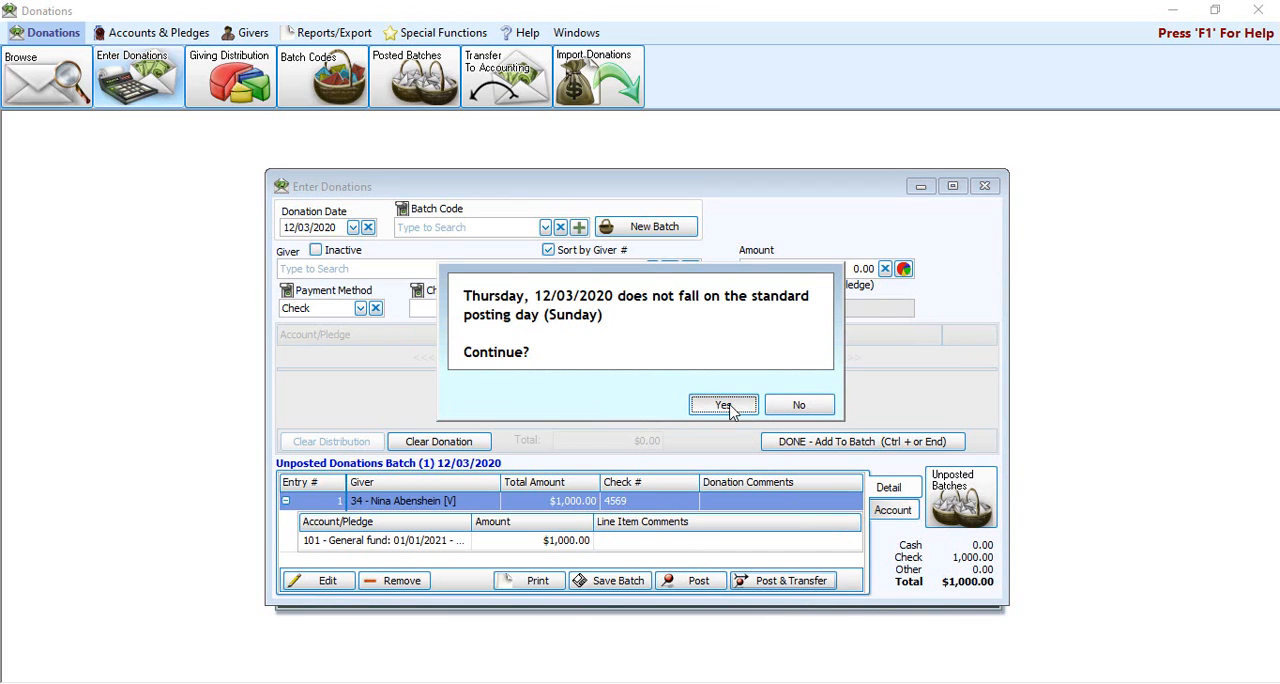
left_click(735, 408)
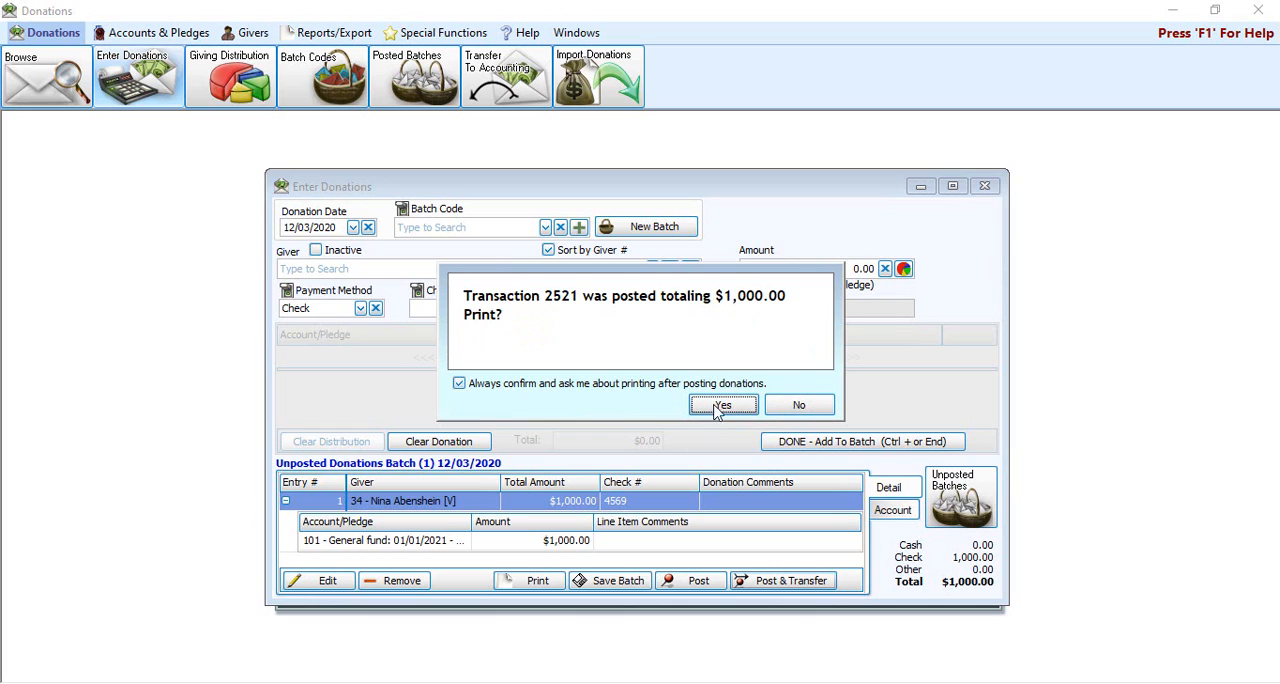
left_click(800, 410)
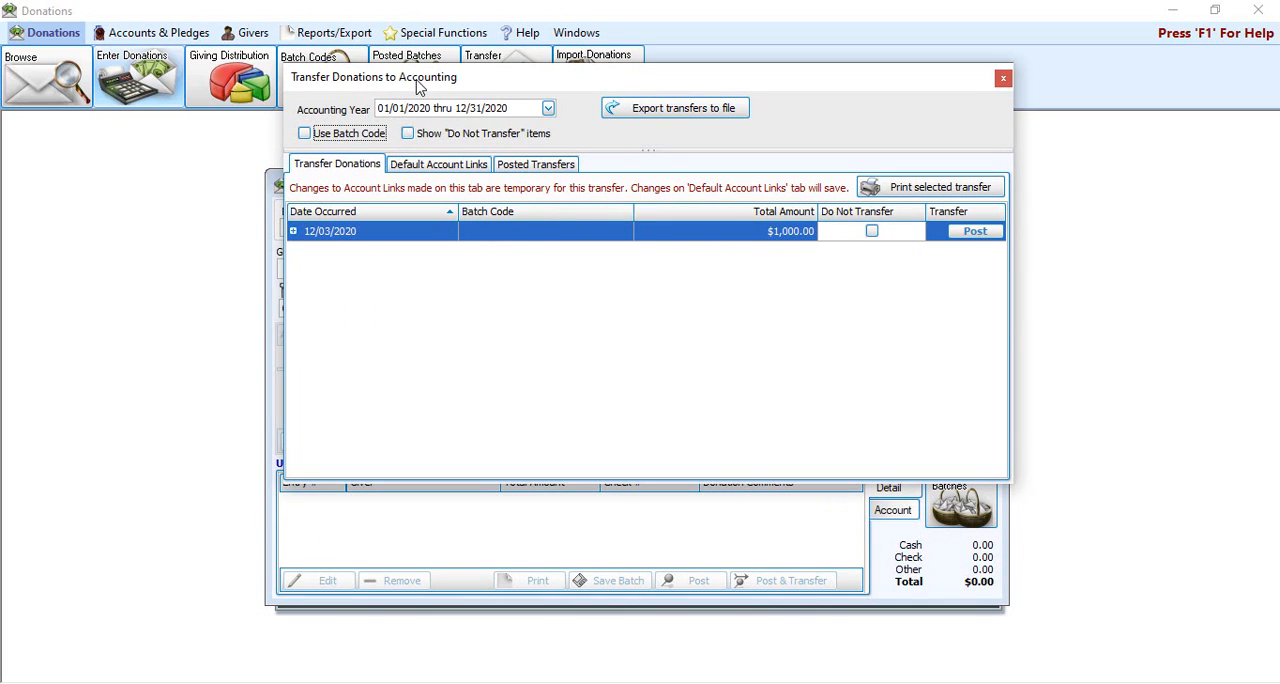
Step: Expand the 12/03/2020 entry in the donation transfer list to examine its prepaid flag and debited and credited accounts
left_click_drag(420, 88, 414, 207)
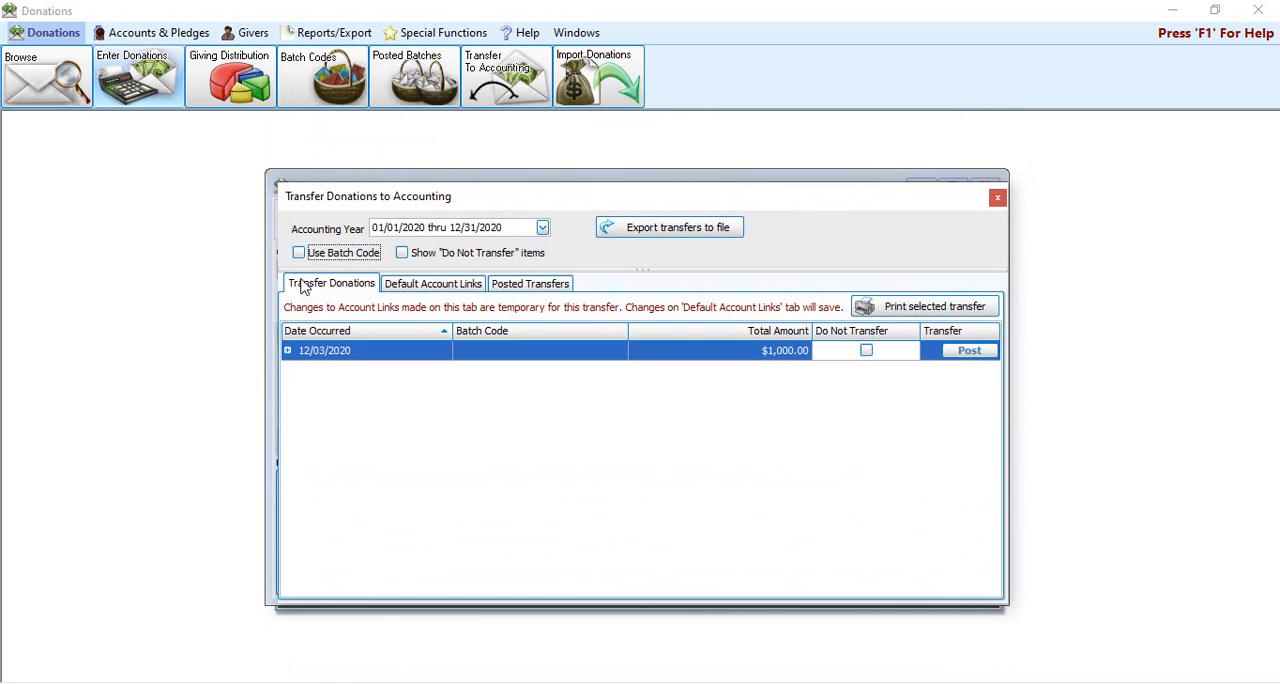
left_click(288, 351)
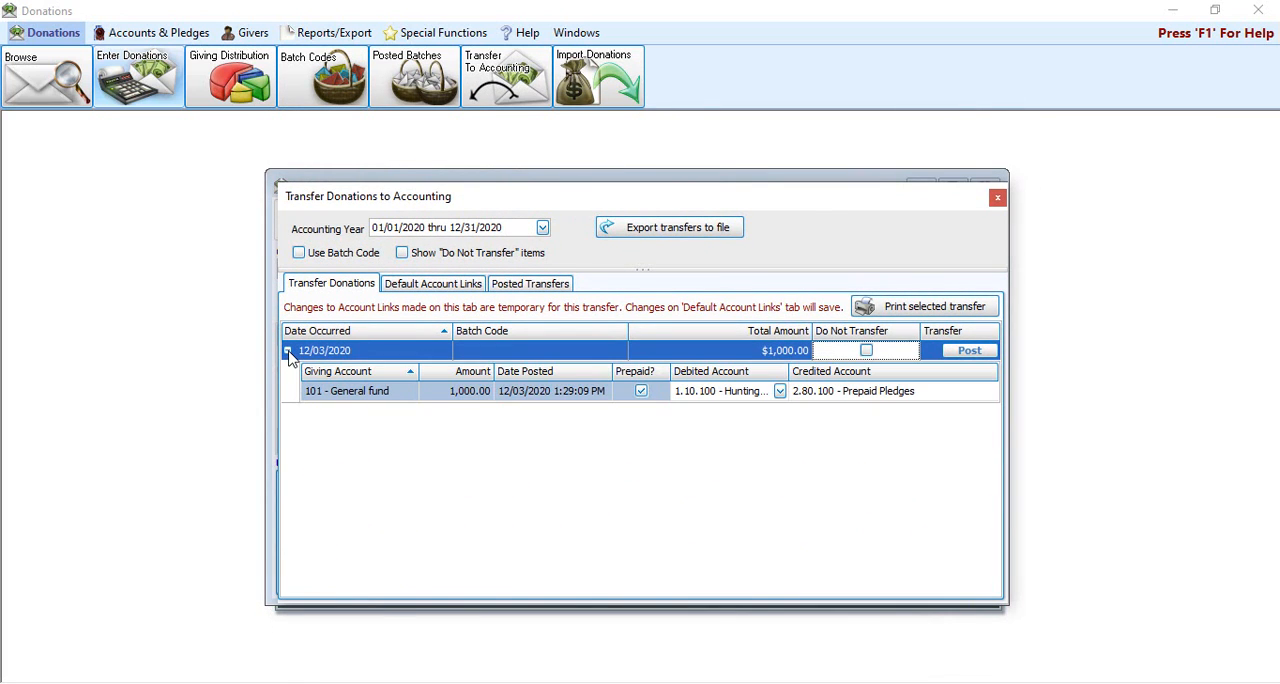